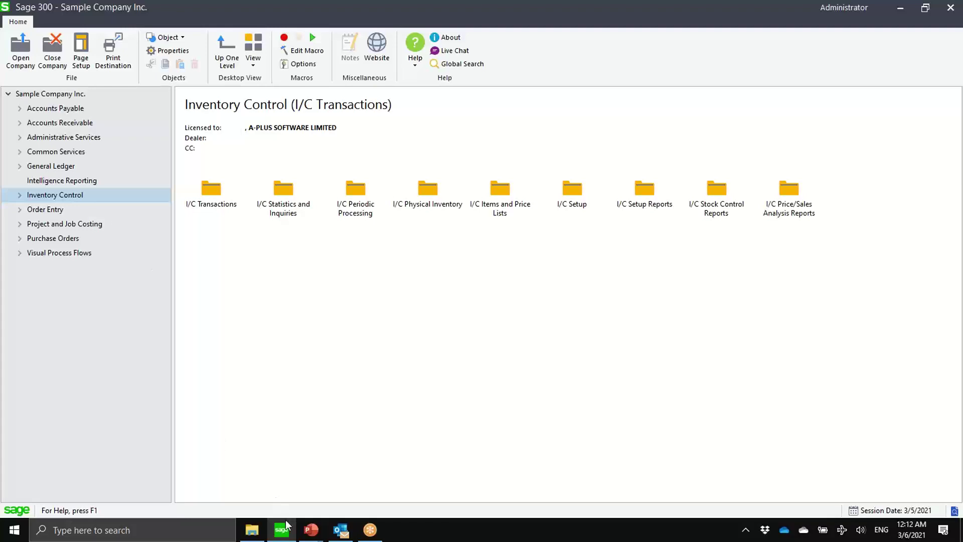
Expand Administrative Services and launch Data Activation.
mouse_move(280, 529)
click(82, 141)
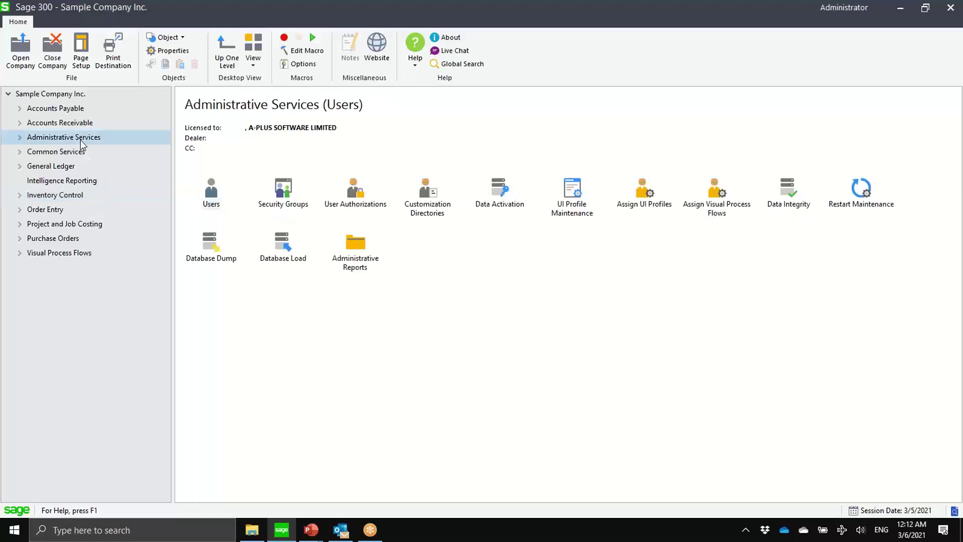
double_click(80, 140)
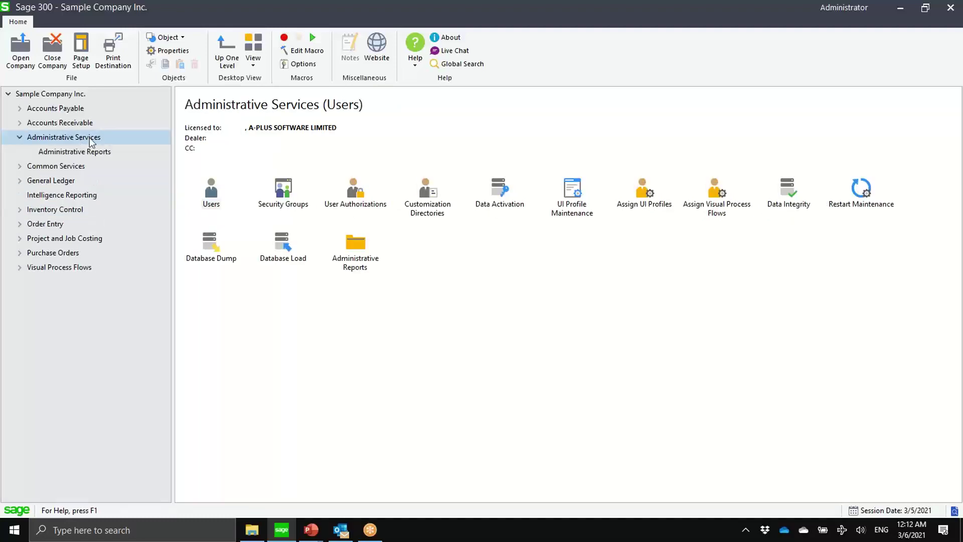
double_click(487, 207)
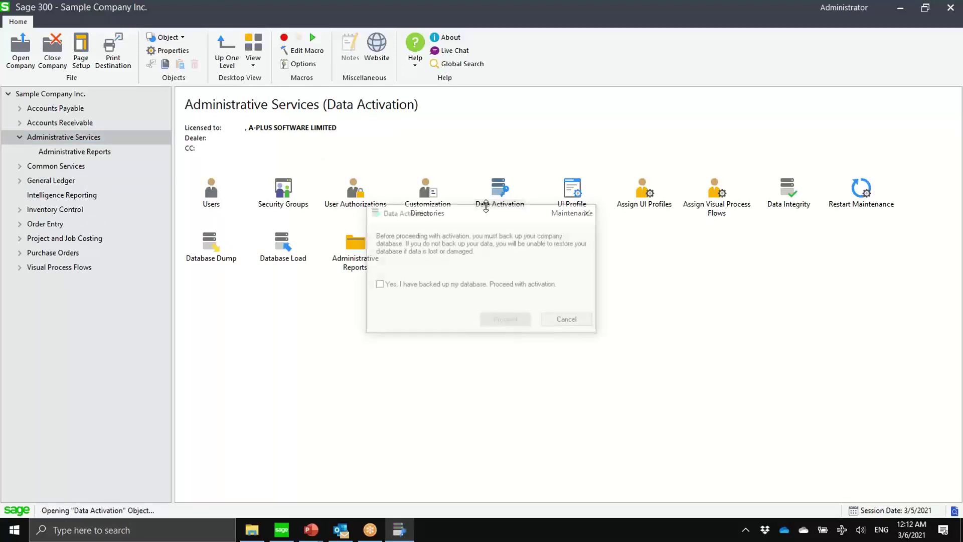
Confirm the database backup, activate AutoSimply Stock Take 6.8A, and close Data Activation.
click(452, 284)
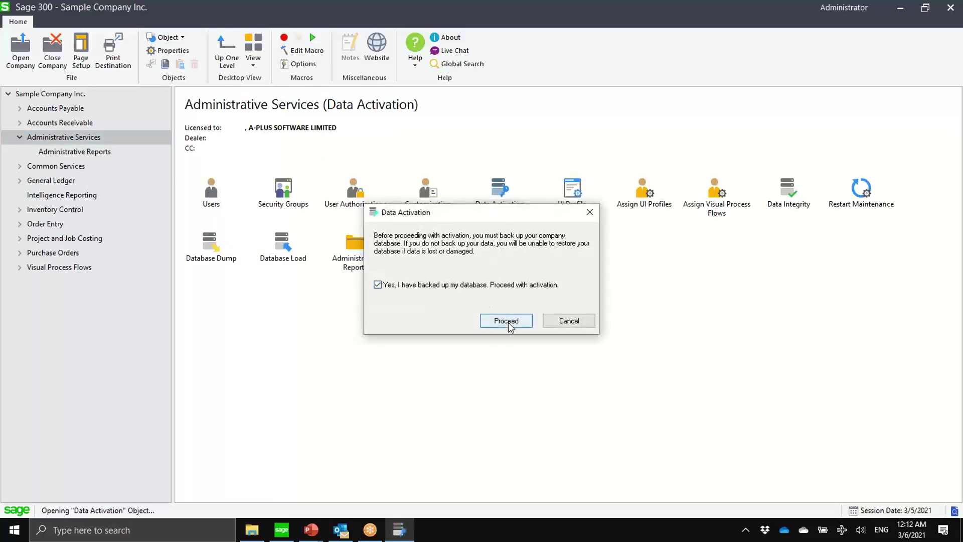
click(506, 320)
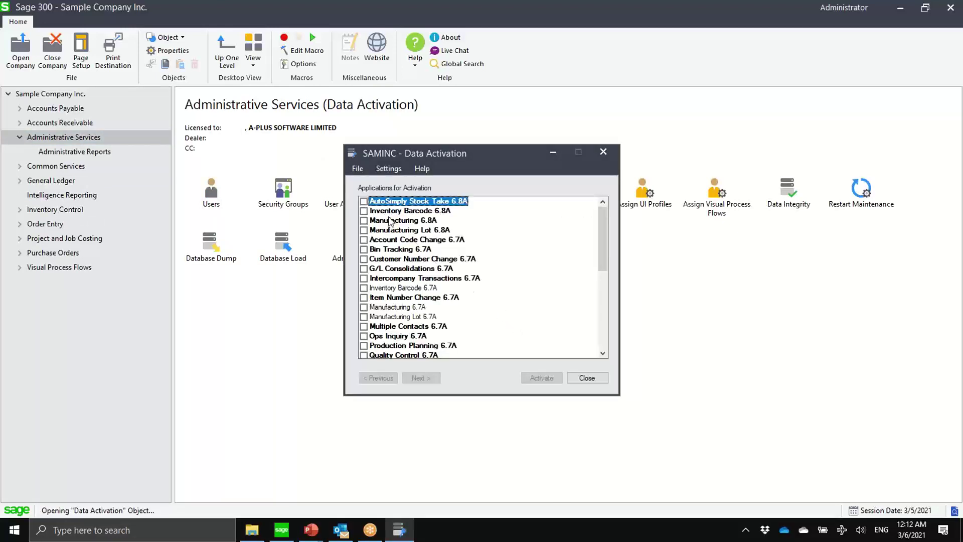
click(364, 202)
click(420, 377)
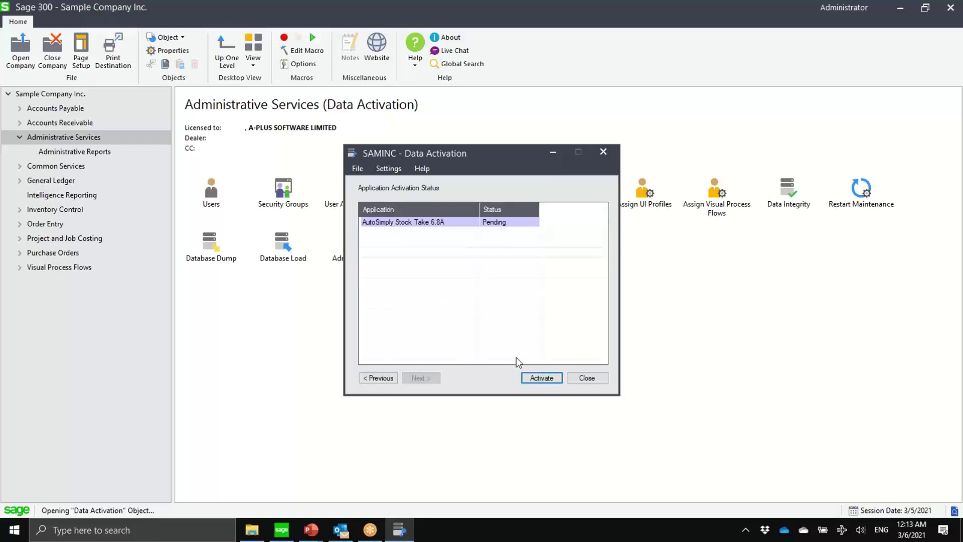
click(525, 378)
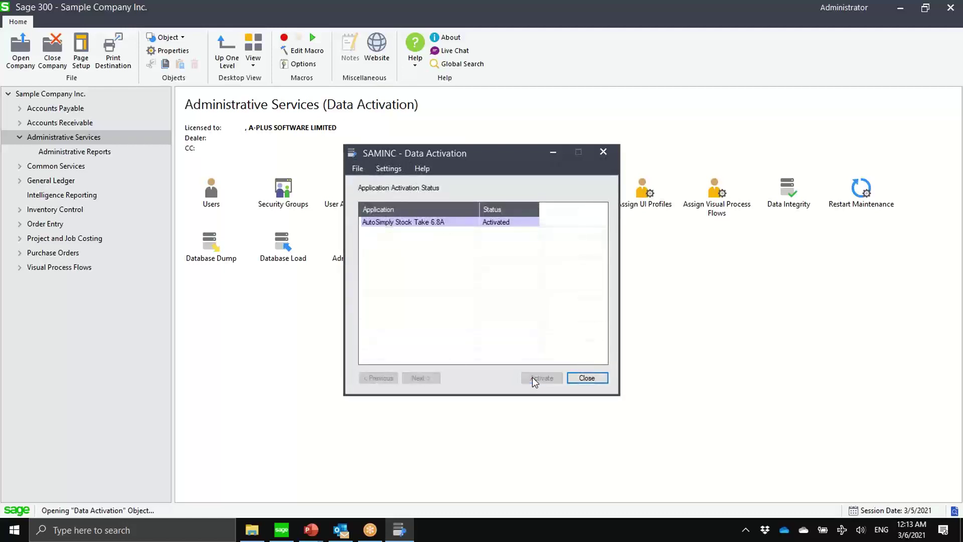
click(582, 378)
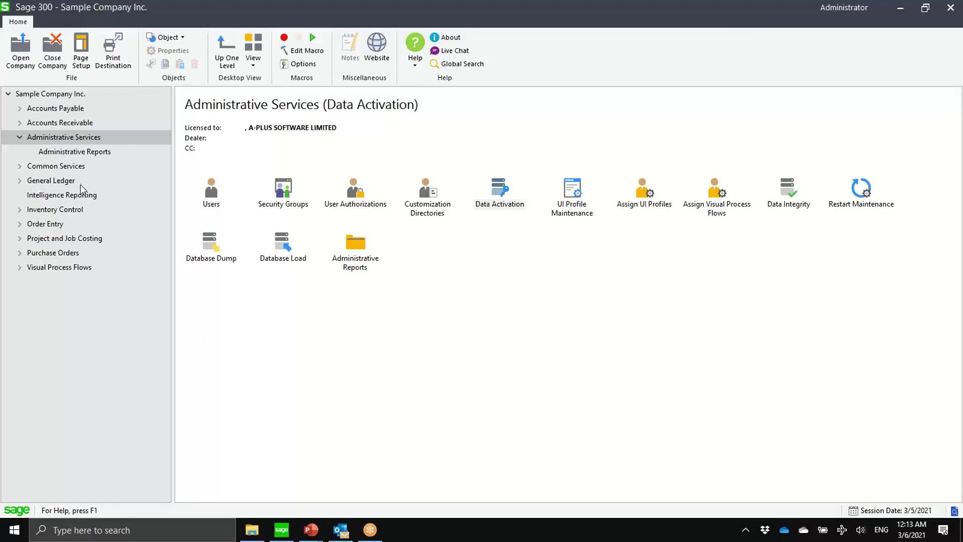
Expand Inventory Control > A/T Stock Take, open A/T Setup and select User Master.
click(79, 211)
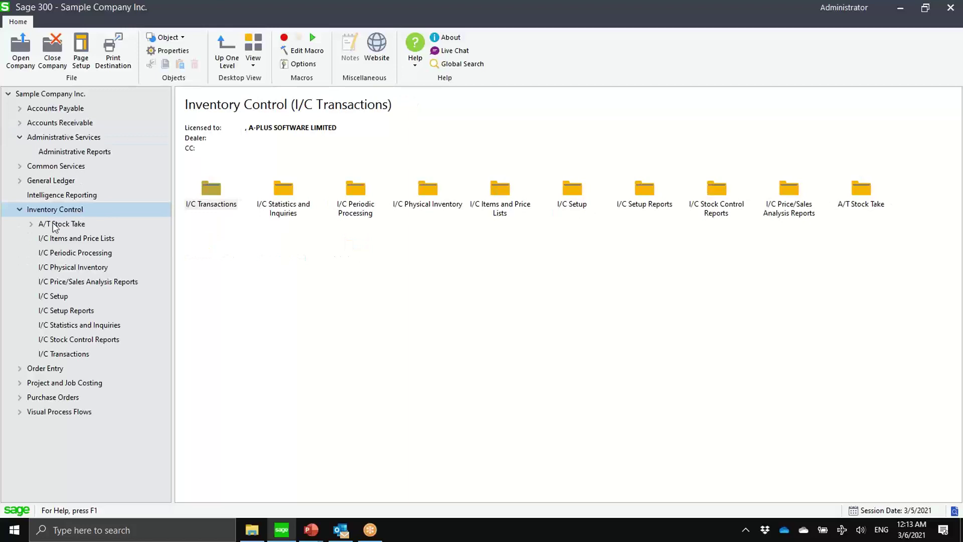
click(55, 224)
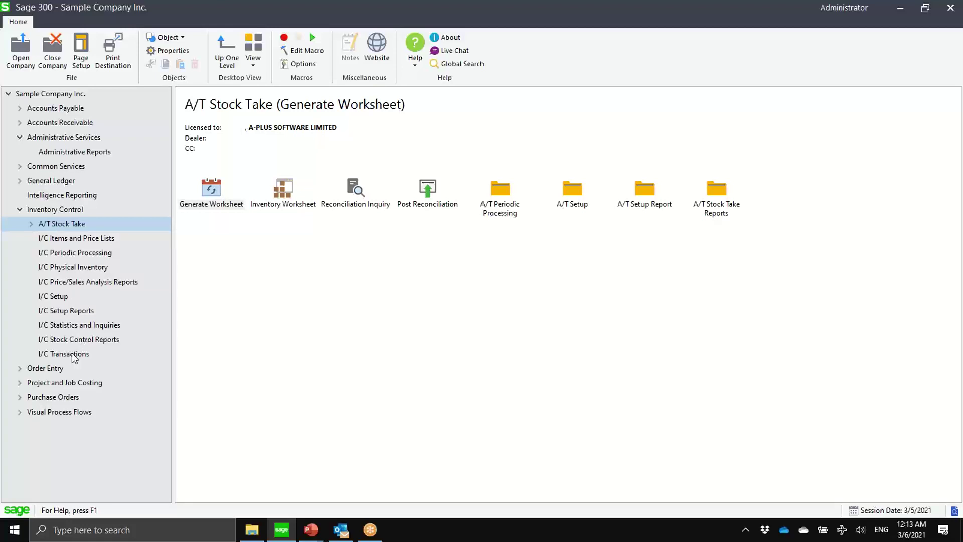
click(79, 268)
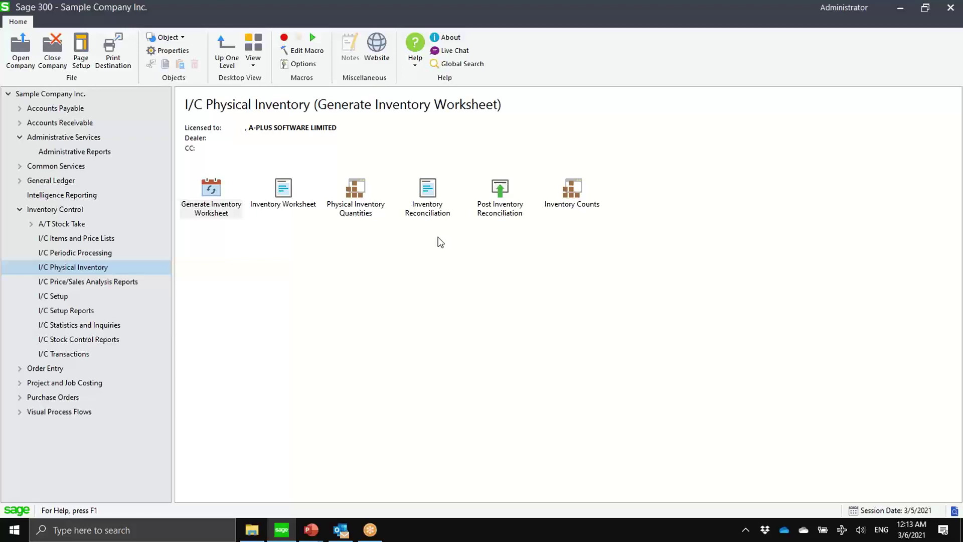
click(79, 231)
double_click(77, 229)
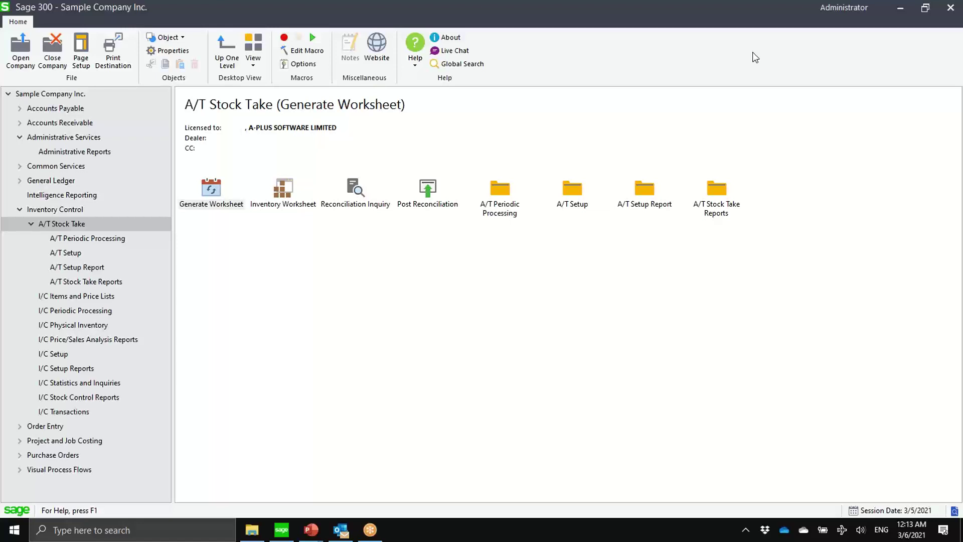
double_click(577, 213)
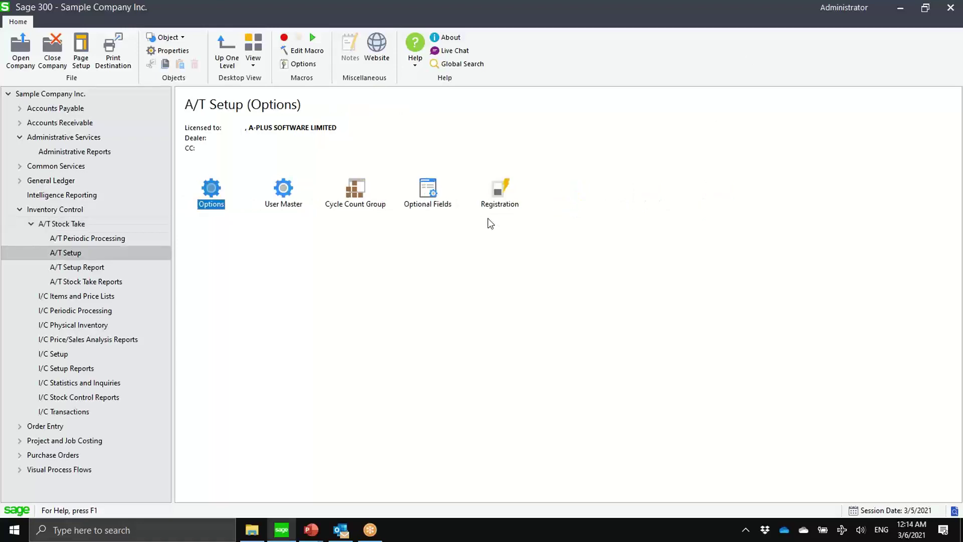
click(293, 208)
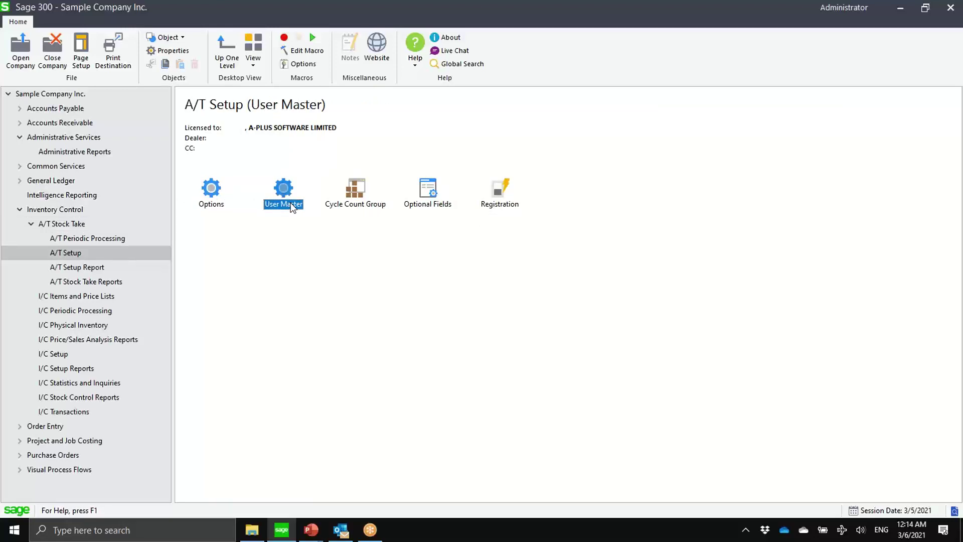
Open User Master and create user 'C1Counter 1' linked to the ADMIN Sage login.
double_click(293, 207)
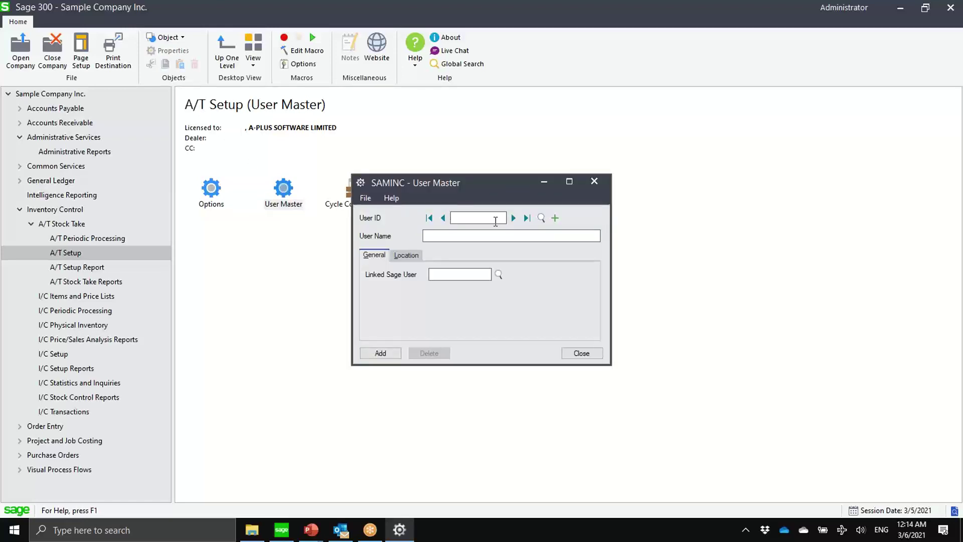
text(C1)
text(Counter 1)
key(Tab)
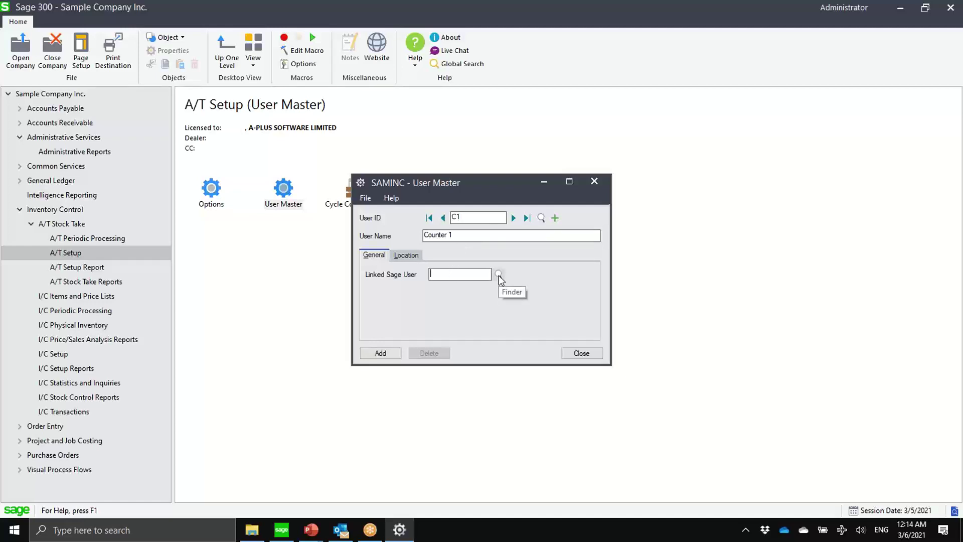
text(ADMIN)
Restrict the user to locations 1 and 2 instead of all, add the record, and close User Master.
click(407, 255)
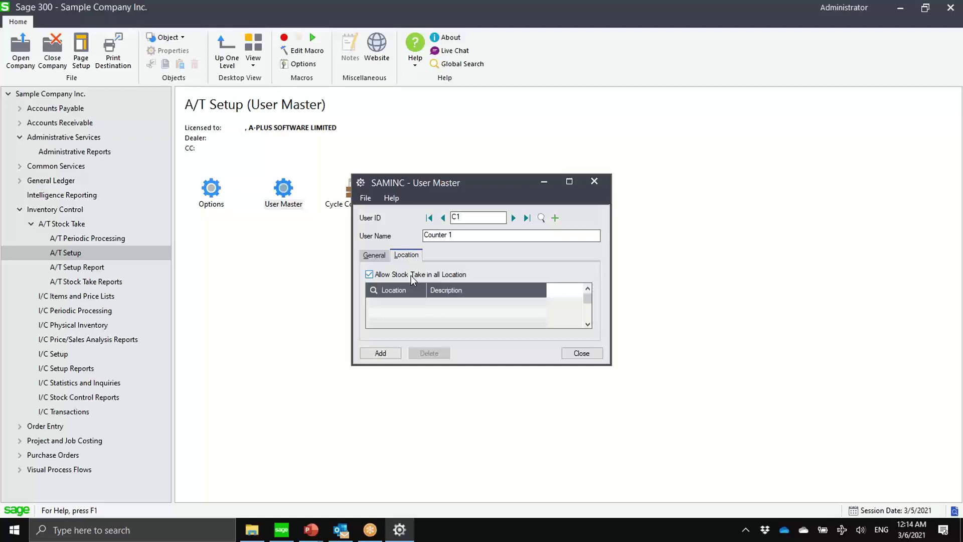
click(410, 276)
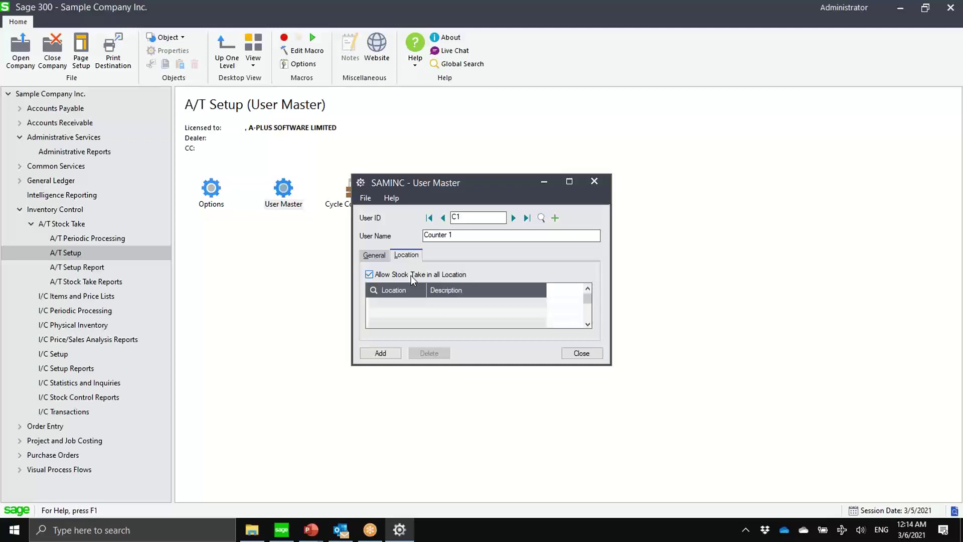
click(393, 303)
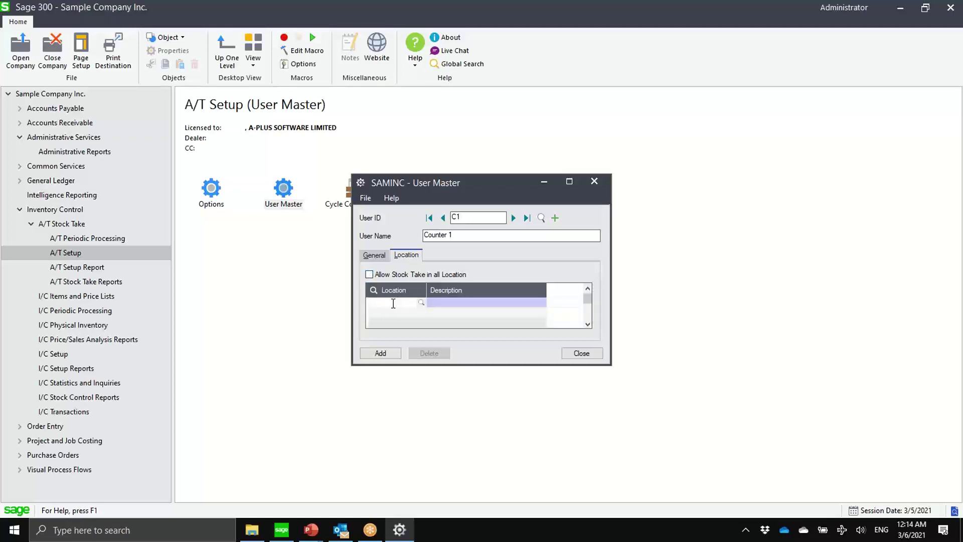
text(1)
key(Tab)
text(2)
key(Tab)
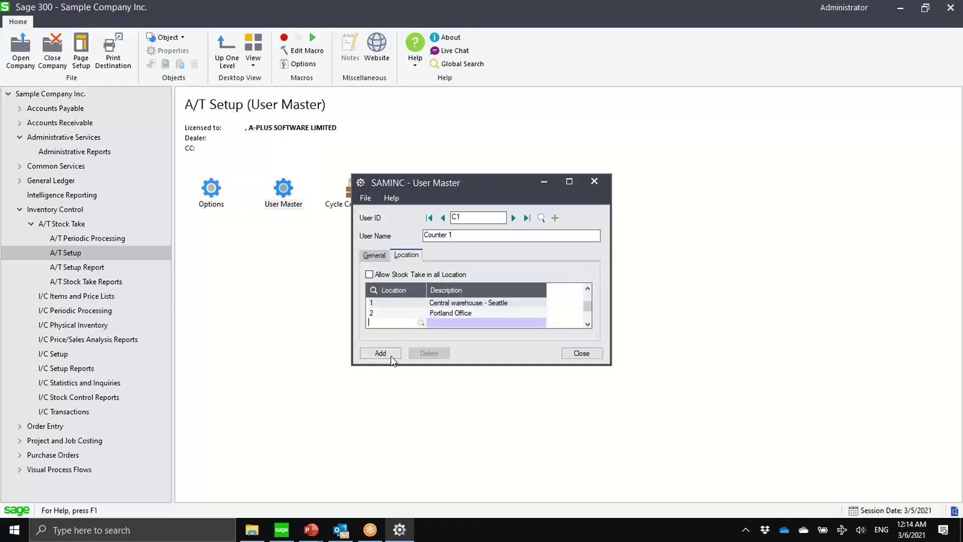
click(390, 356)
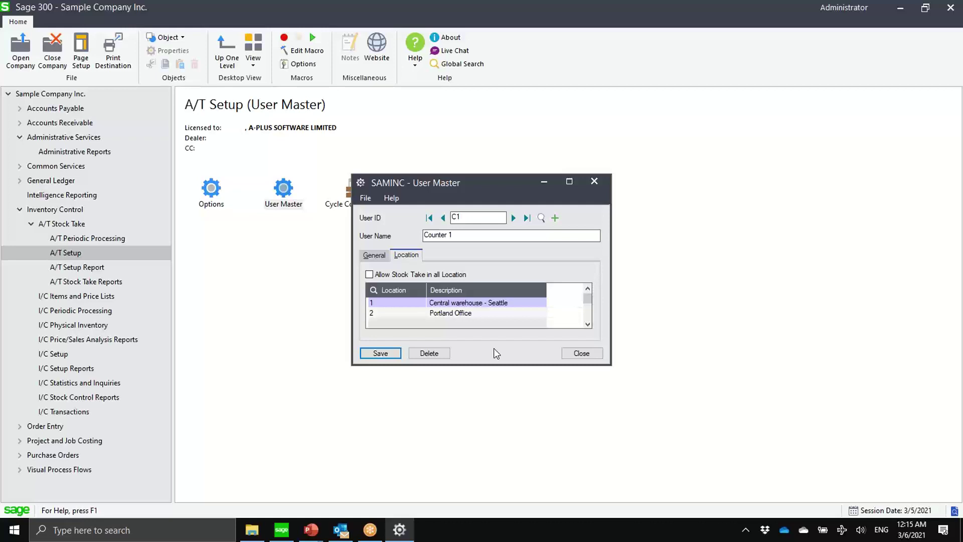
drag(465, 183, 462, 223)
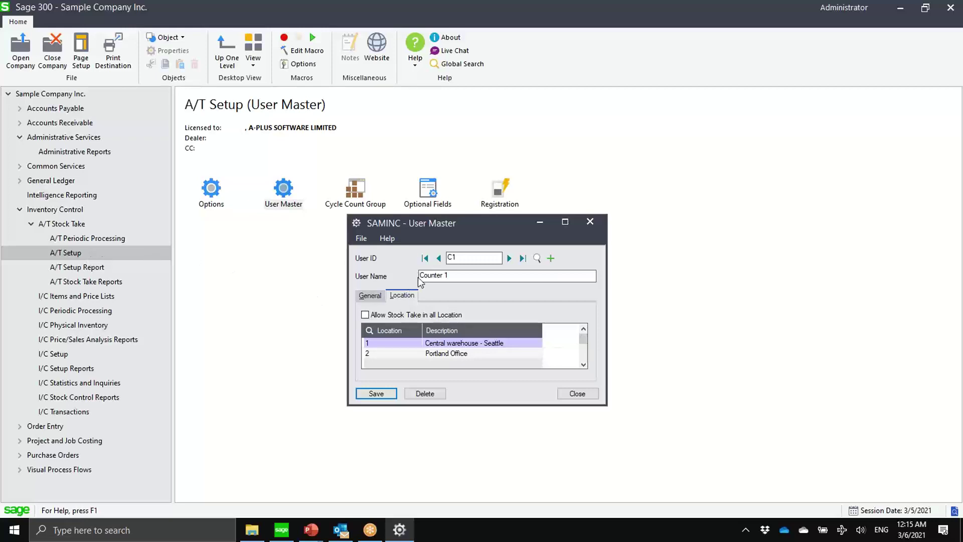
click(592, 224)
click(70, 231)
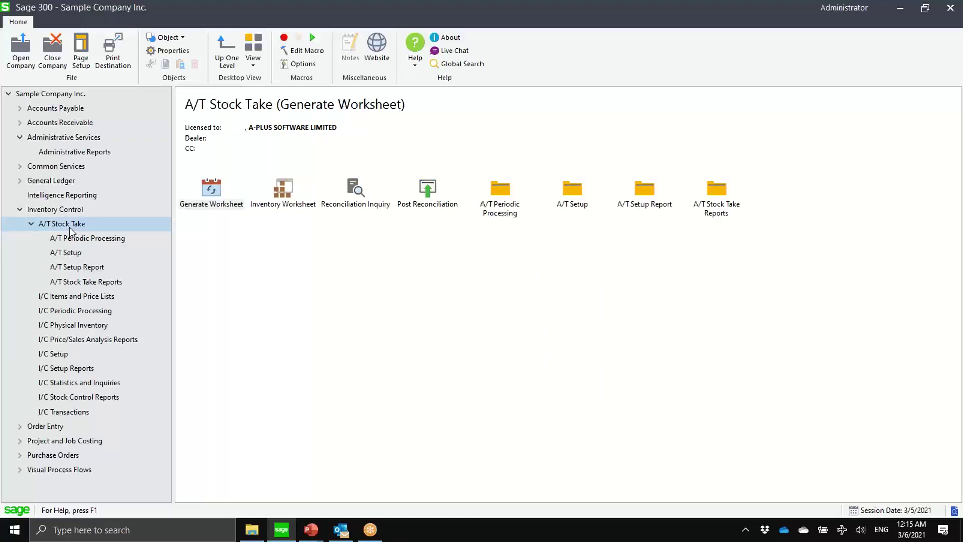
Open Generate Worksheet from the A/T Stock Take functions.
click(214, 206)
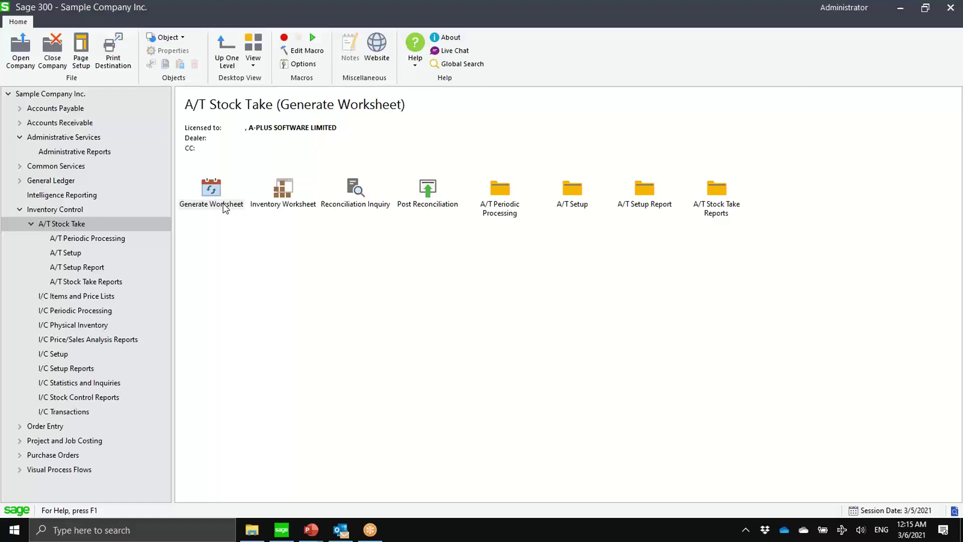
double_click(224, 206)
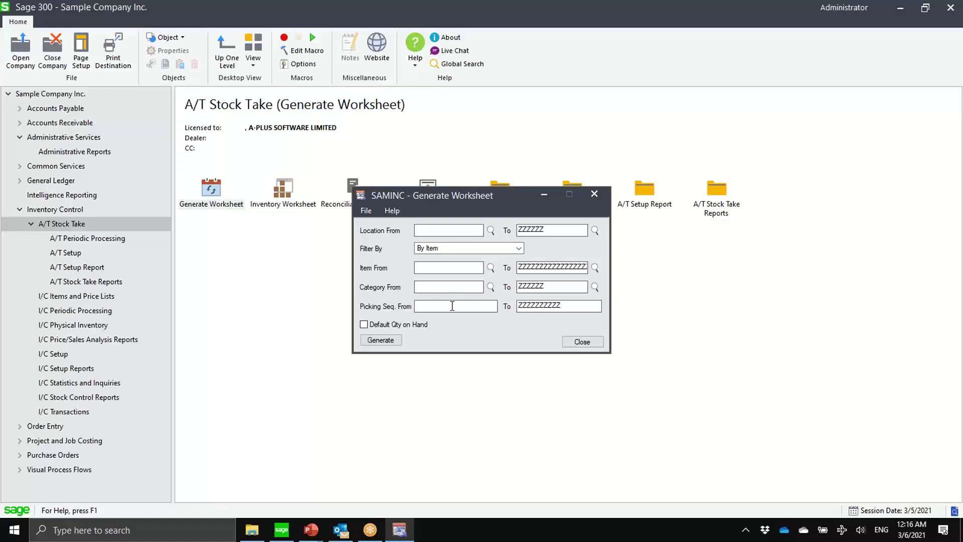
Set the worksheet ranges to locations 1–3 and items A1-103/0 to A1-900/G.
click(517, 249)
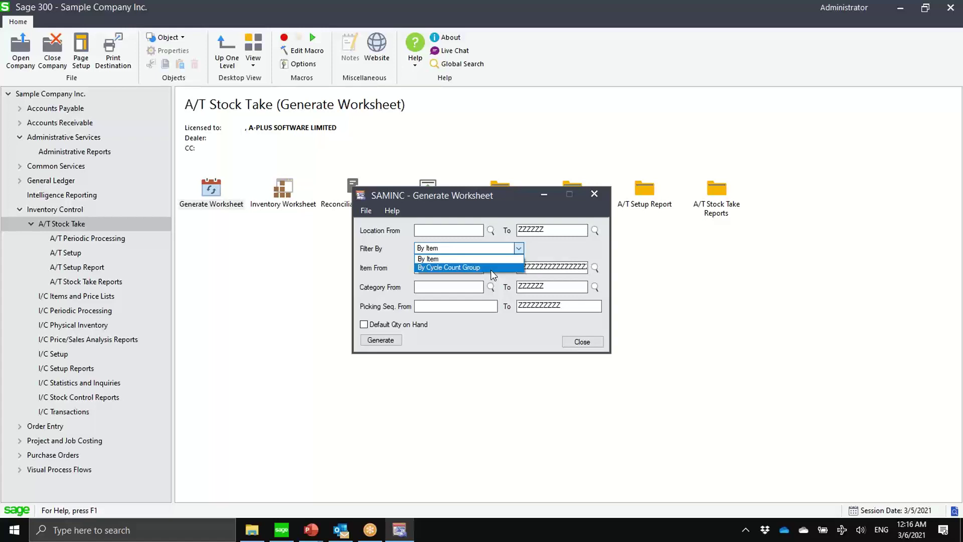
click(460, 229)
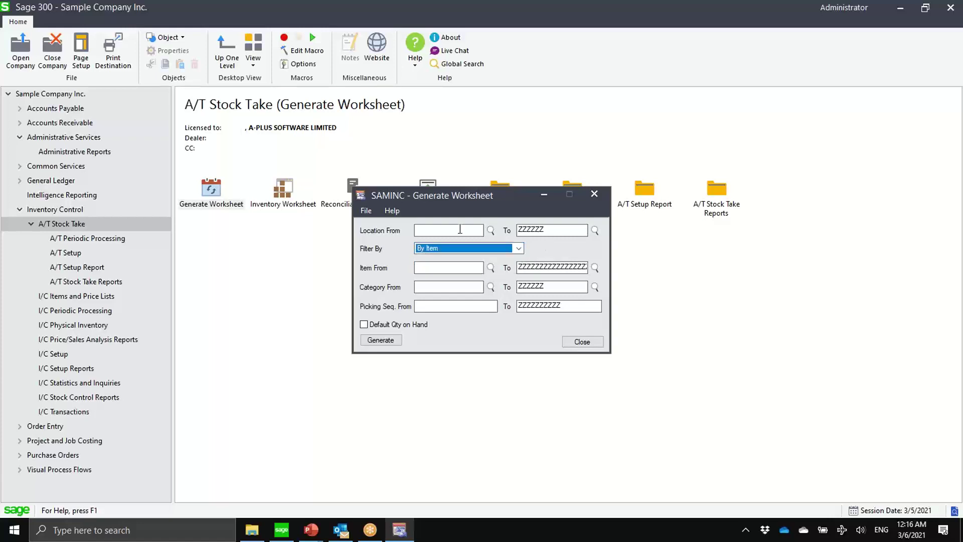
click(460, 230)
text(1)
key(Tab)
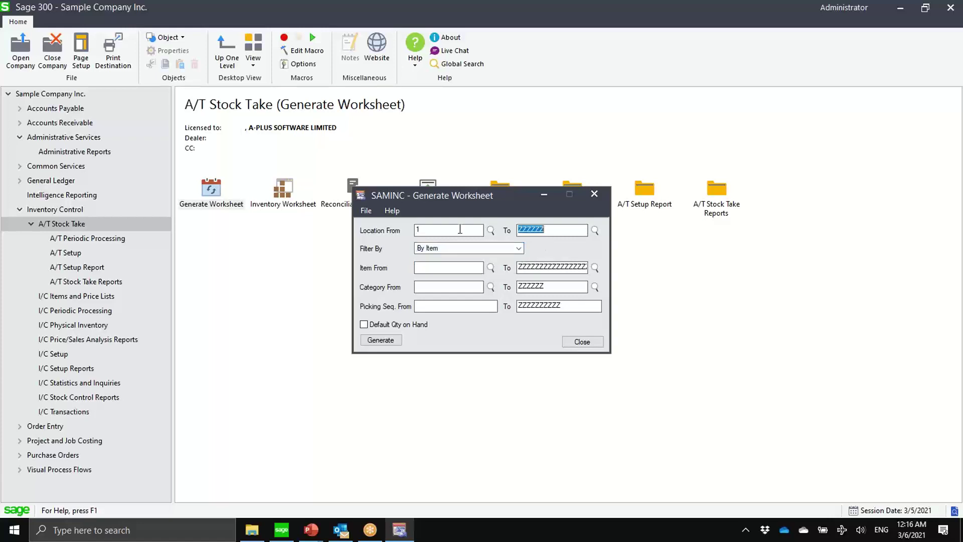
text(3)
key(Tab)
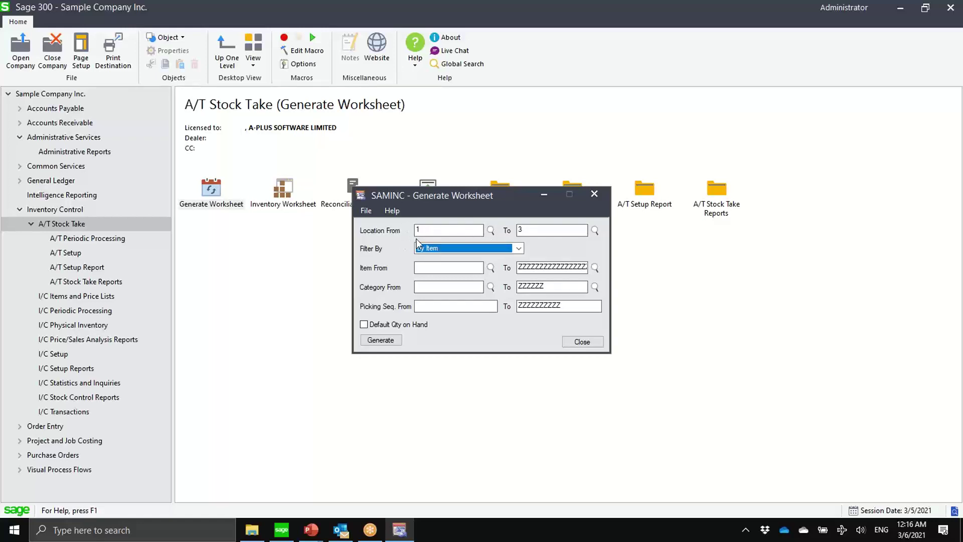
click(448, 267)
text(A)
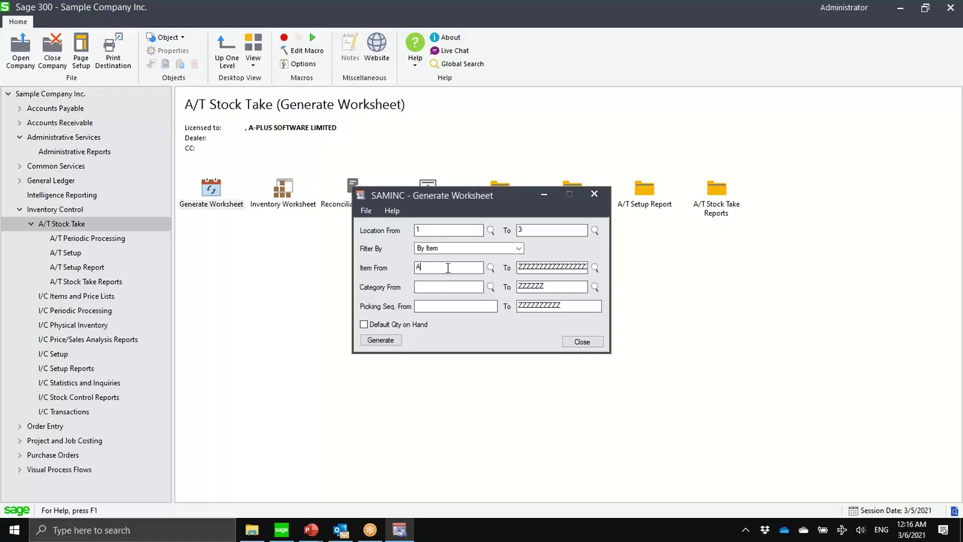
text(1-103/0)
key(Tab)
text(A1-90)
text(0/G)
key(Tab)
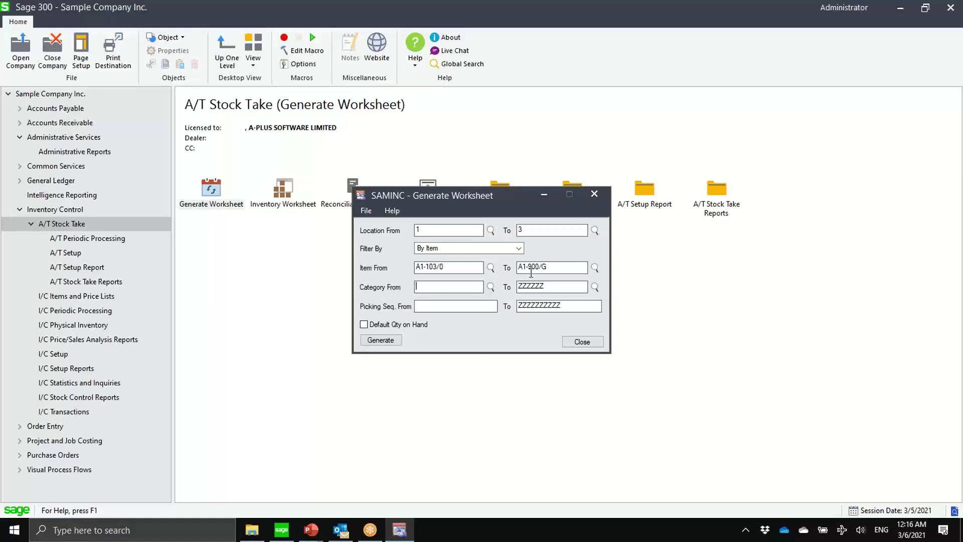
Default counts to quantity on hand and generate stock take ST00000001.
click(406, 326)
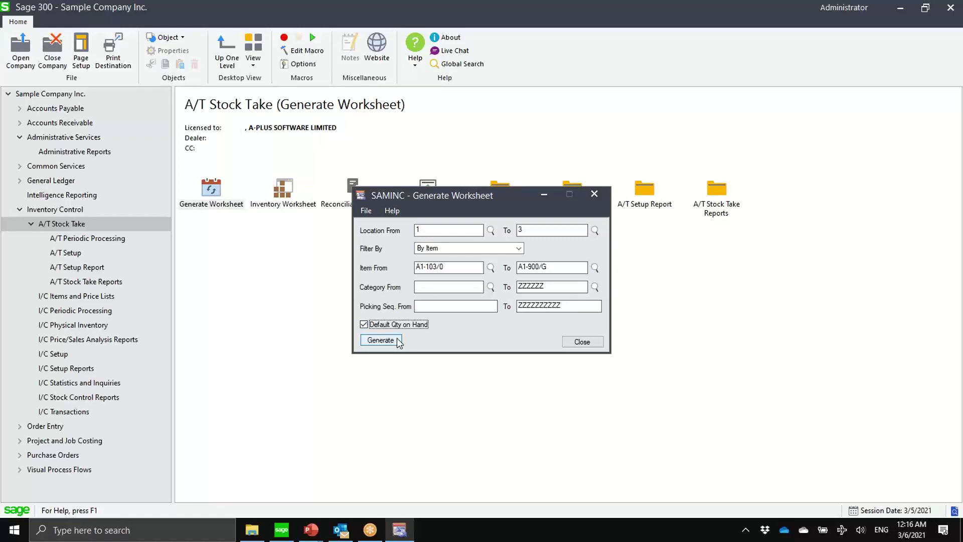
click(396, 340)
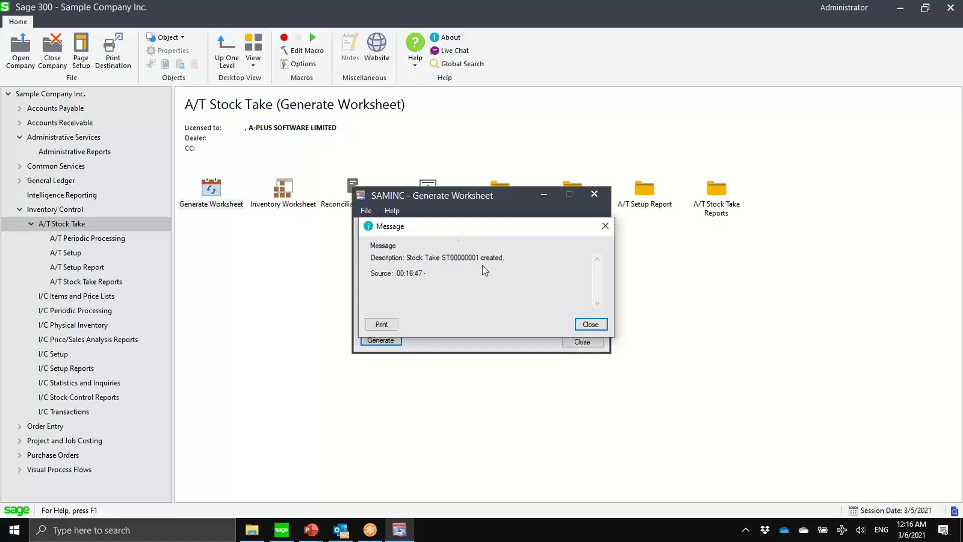
click(595, 327)
drag(499, 197, 452, 266)
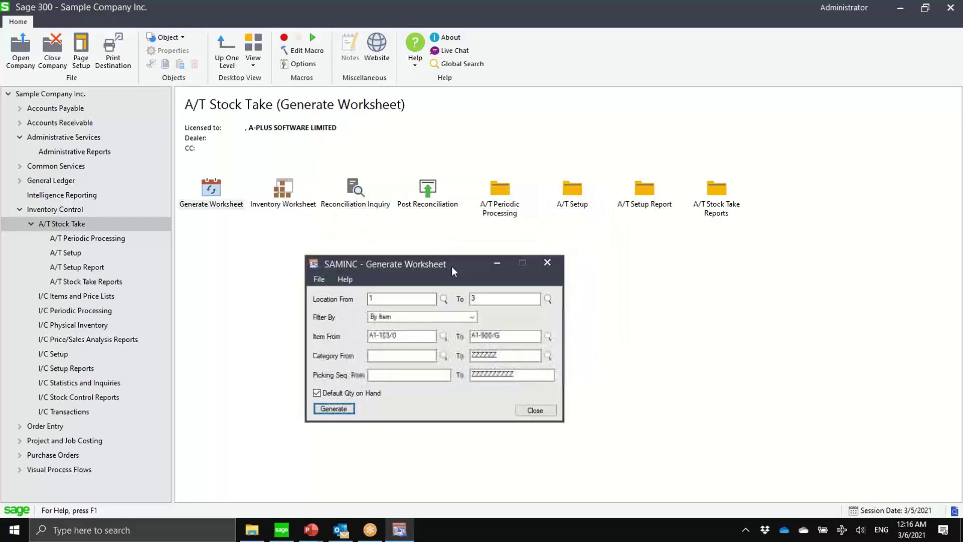
Load stock take ST00000001 into the Inventory Worksheet and browse its item lines.
click(296, 204)
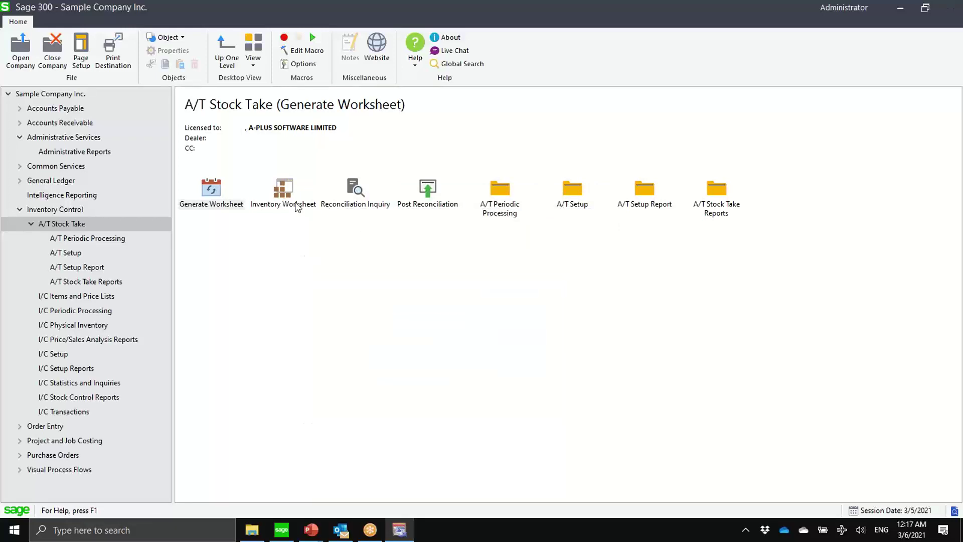
double_click(295, 201)
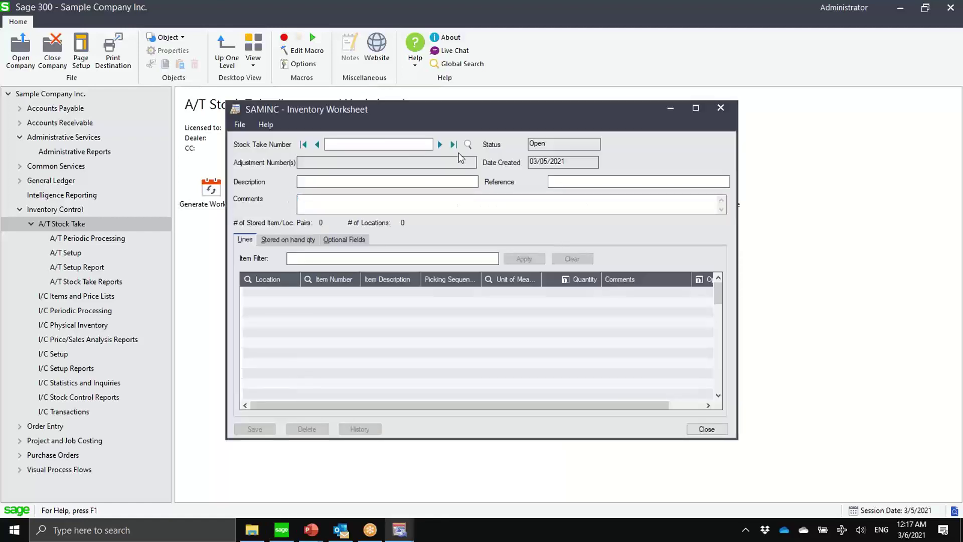
click(468, 144)
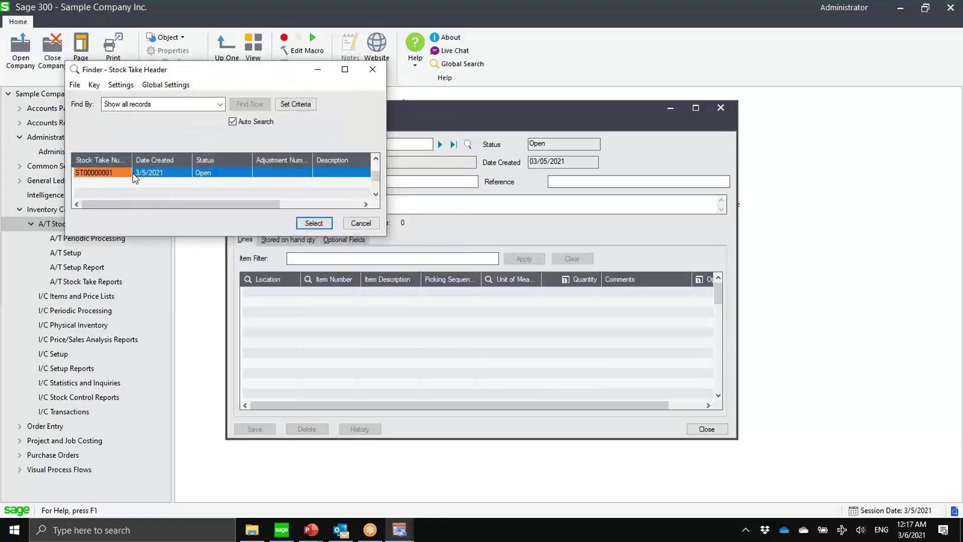
double_click(116, 173)
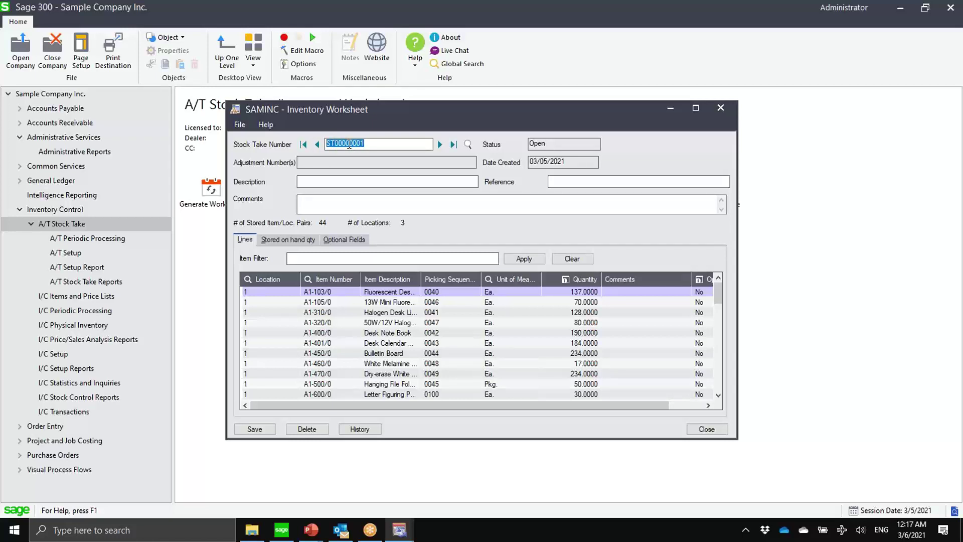
click(294, 292)
key(Down)
key(Down)
key(Down)
key(Down)
key(Down)
key(Down)
key(Down)
key(Down)
key(Down)
key(Down)
key(Down)
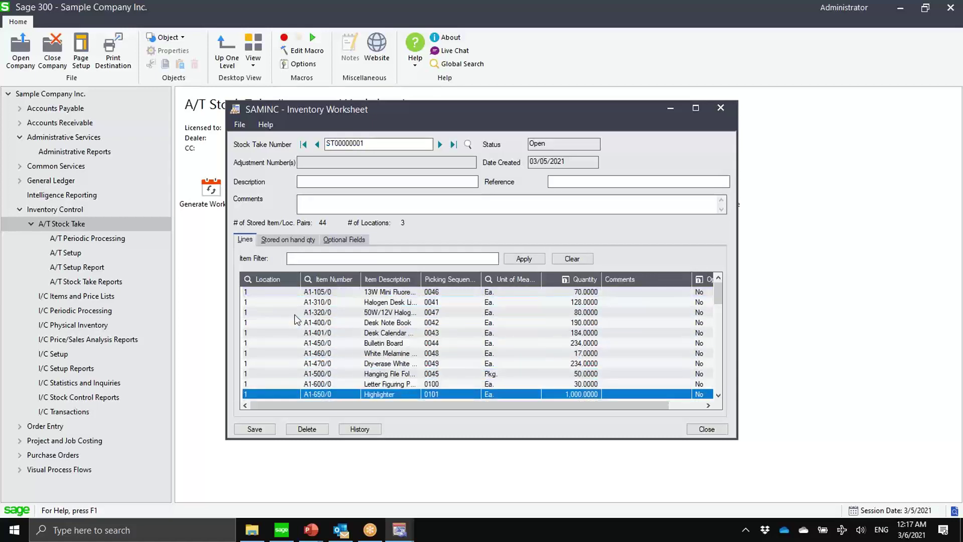
key(Down)
key(Down)
key(Down)
click(380, 144)
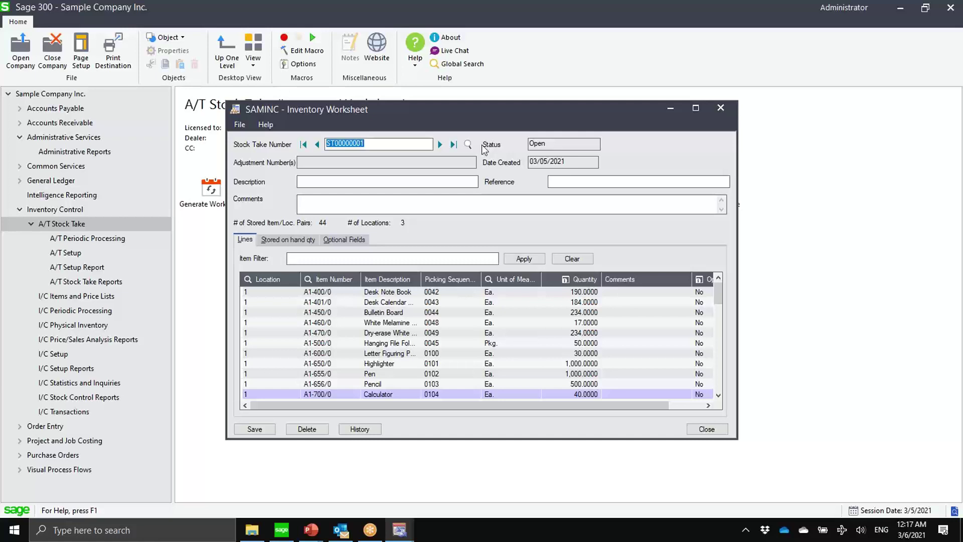
drag(525, 113, 477, 120)
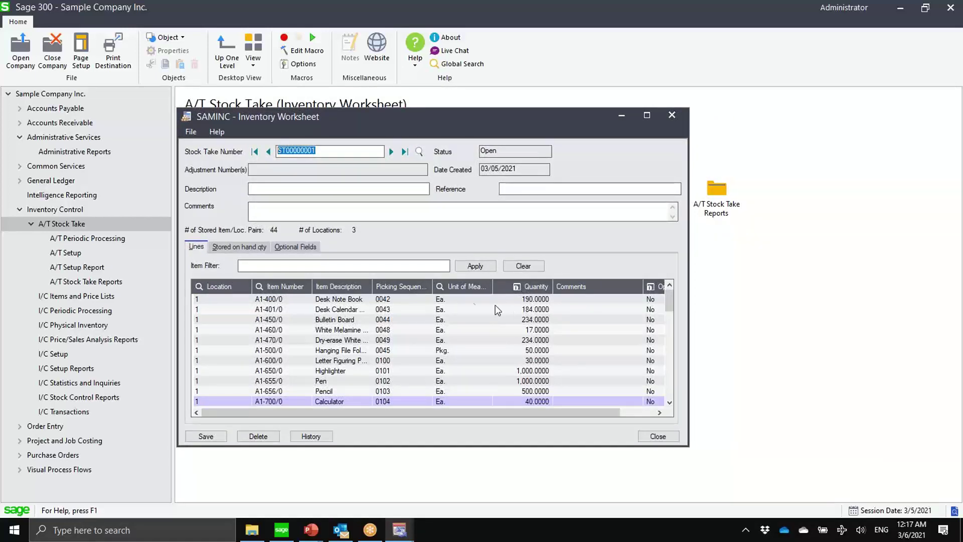
Filter the worksheet lines to item 103 and widen the description column.
click(399, 268)
text(103)
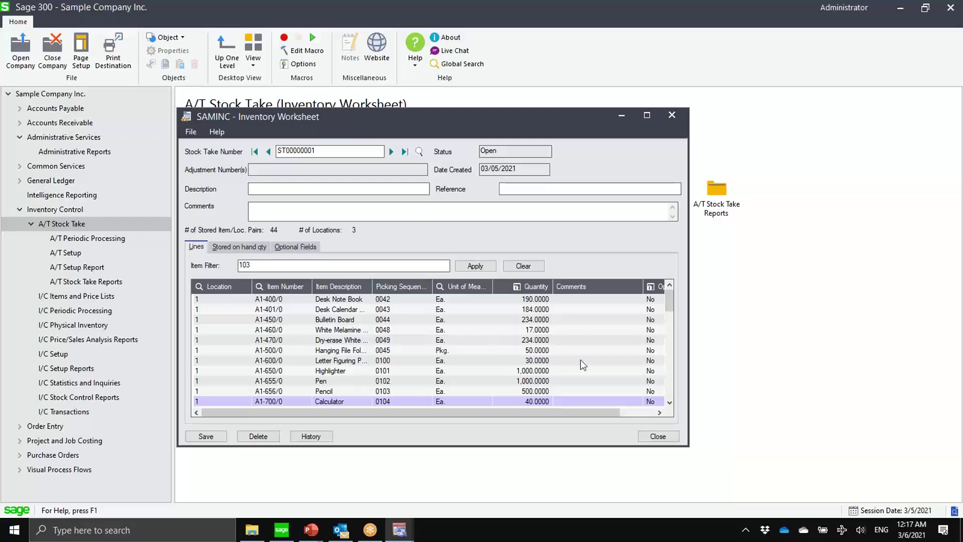
click(488, 268)
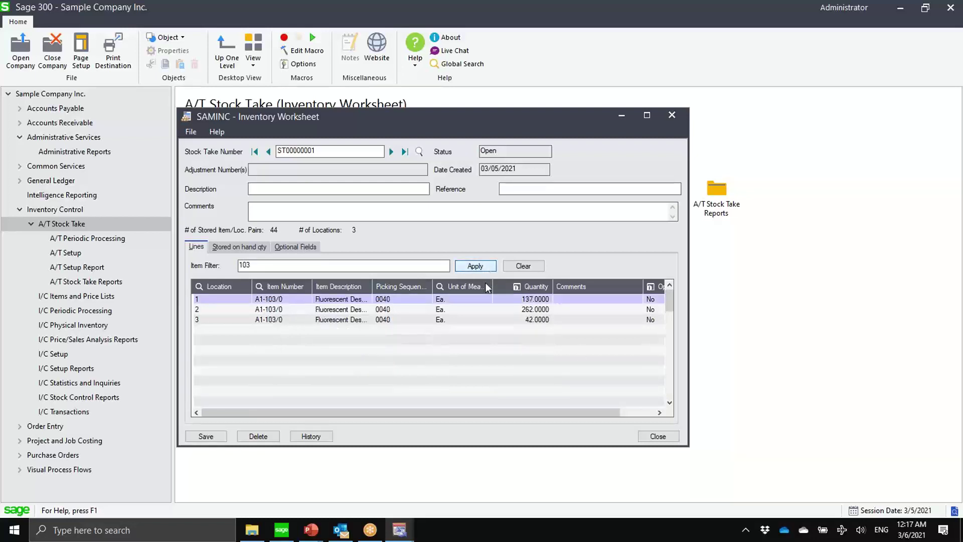
click(465, 320)
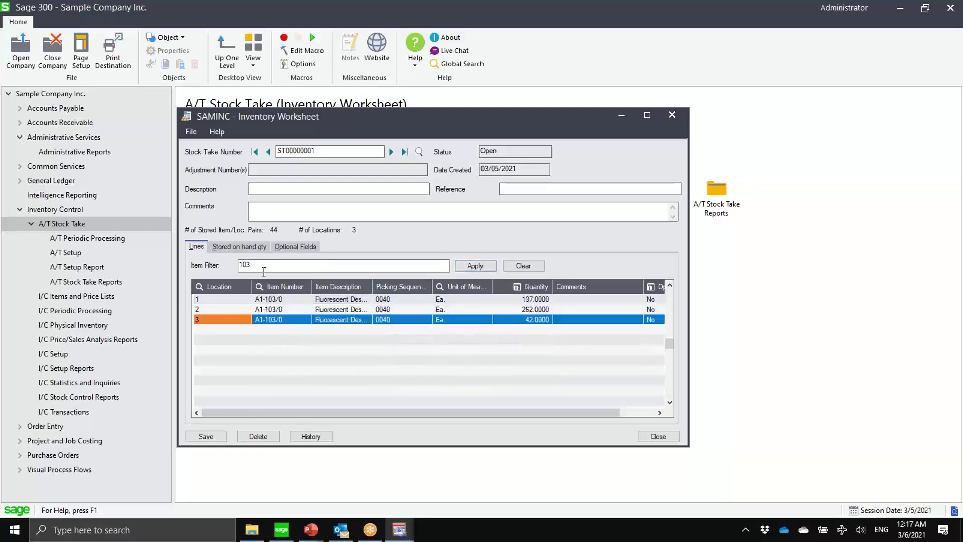
drag(253, 265, 182, 266)
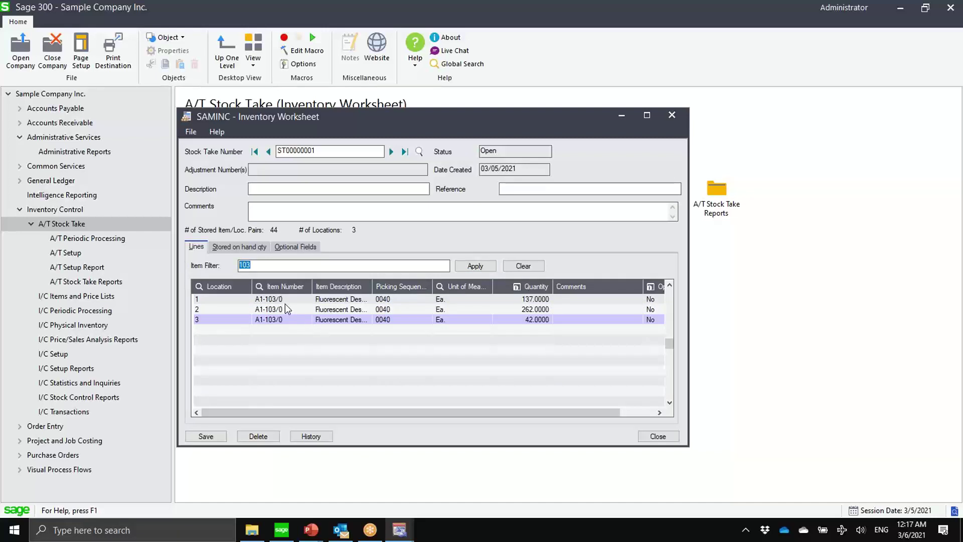
drag(371, 288, 399, 289)
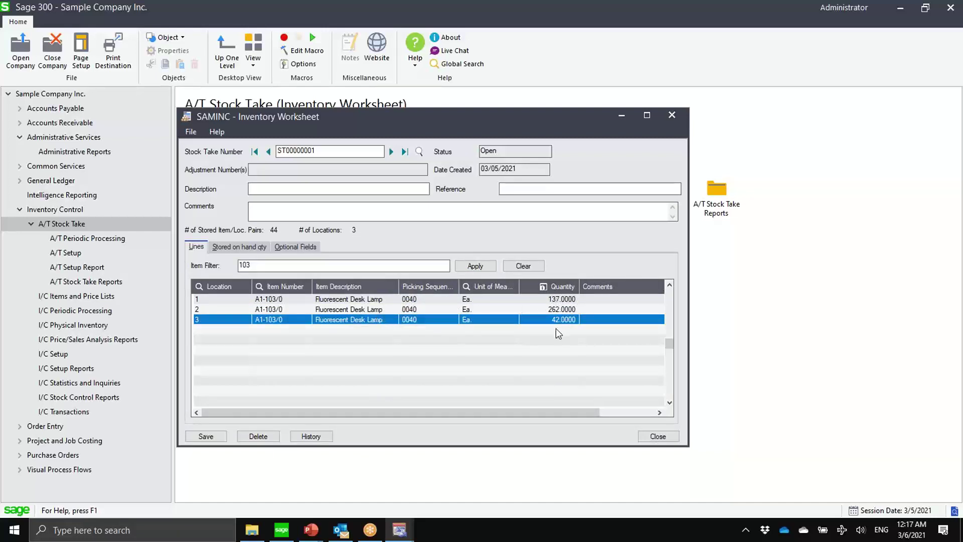
Change the lamp counts to 135 at location 1, 265 at location 2, and re-enter 42 at location 3.
click(561, 300)
click(560, 299)
drag(535, 301, 518, 303)
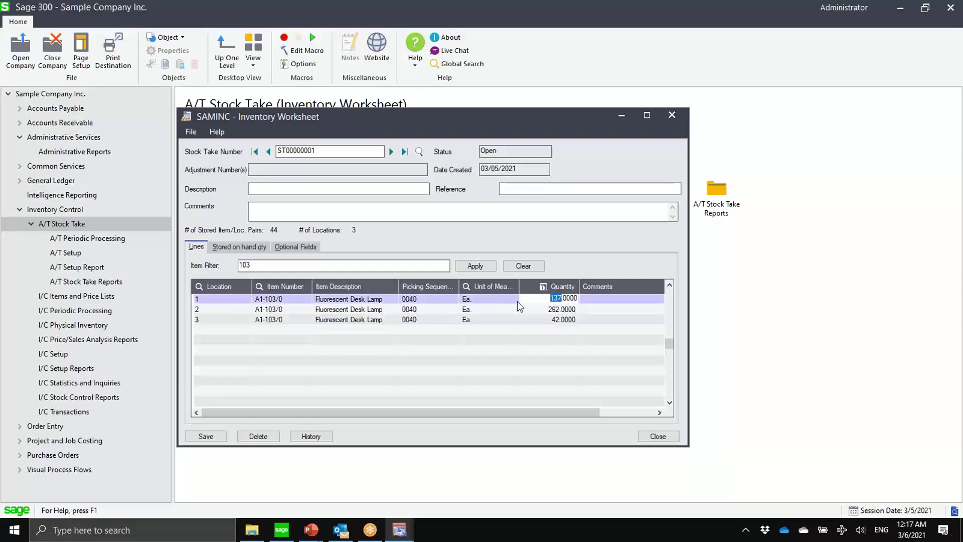
text(135)
click(555, 309)
click(555, 310)
text(5)
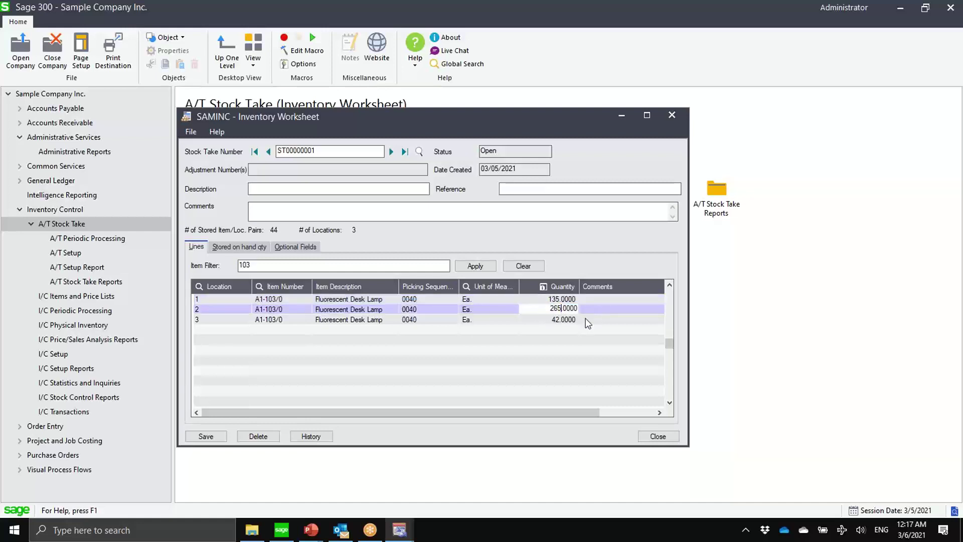
click(563, 319)
drag(563, 320, 507, 320)
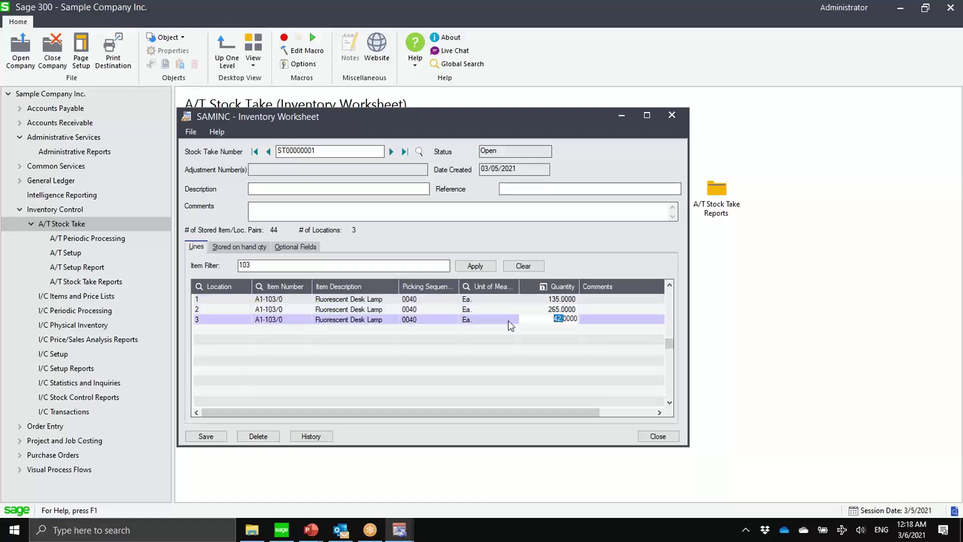
text(42)
key(Return)
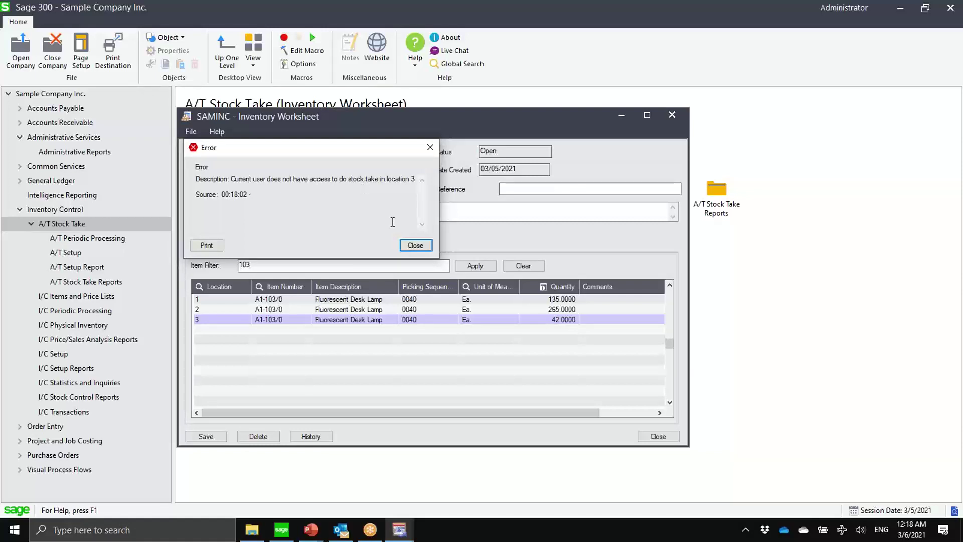
Dismiss the location-access error, save the worksheet, and open the lamp's item history.
click(421, 246)
click(206, 436)
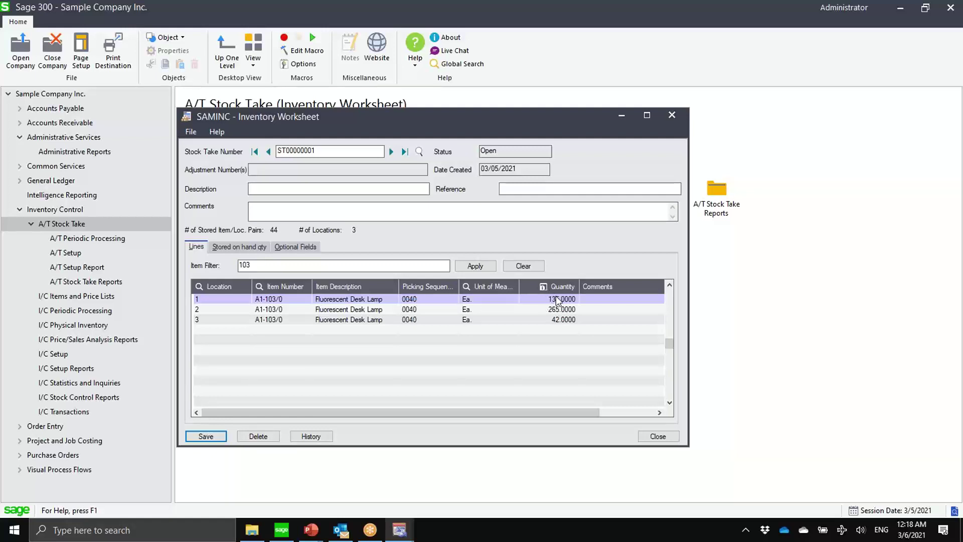
click(313, 436)
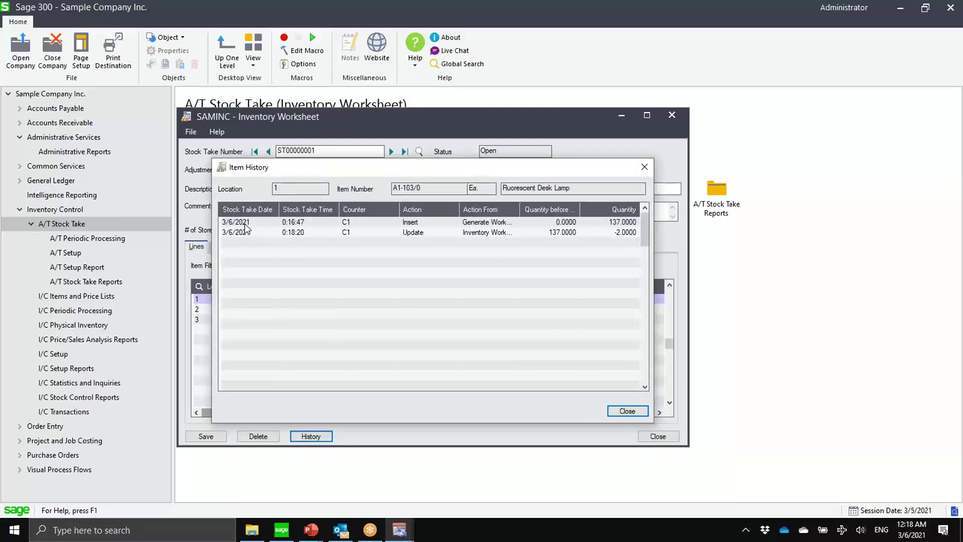
Inspect the lamp's update and insert history entries, close the history, and reposition the worksheet.
click(641, 230)
click(643, 220)
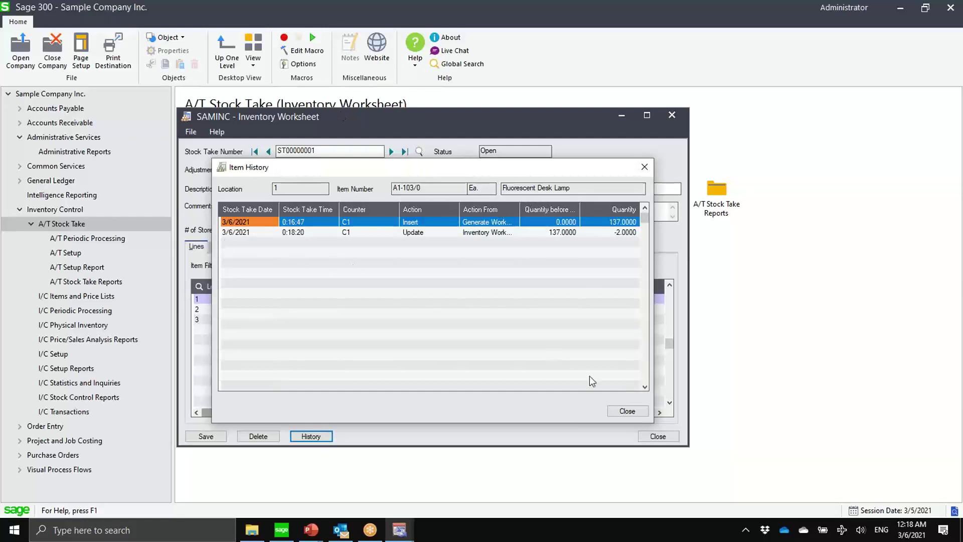
click(622, 412)
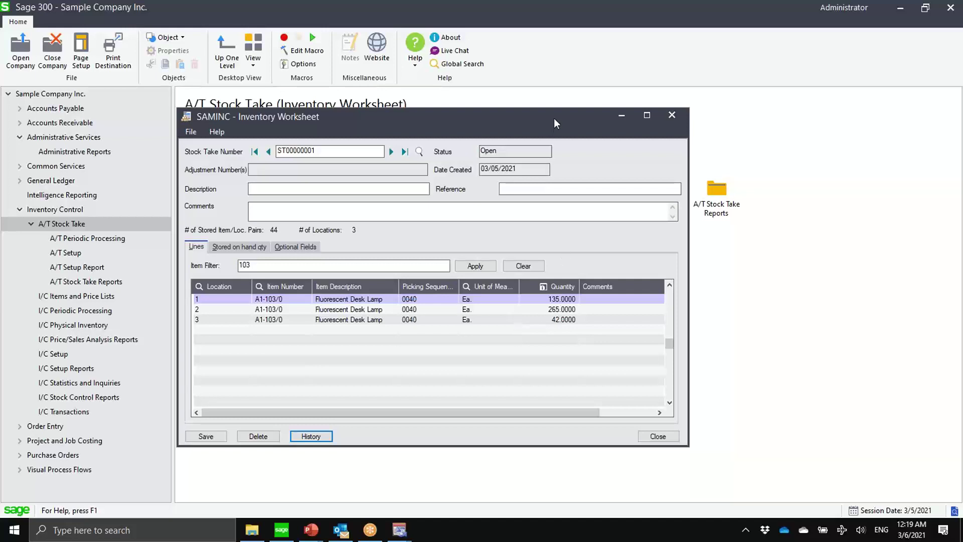
drag(554, 118, 558, 233)
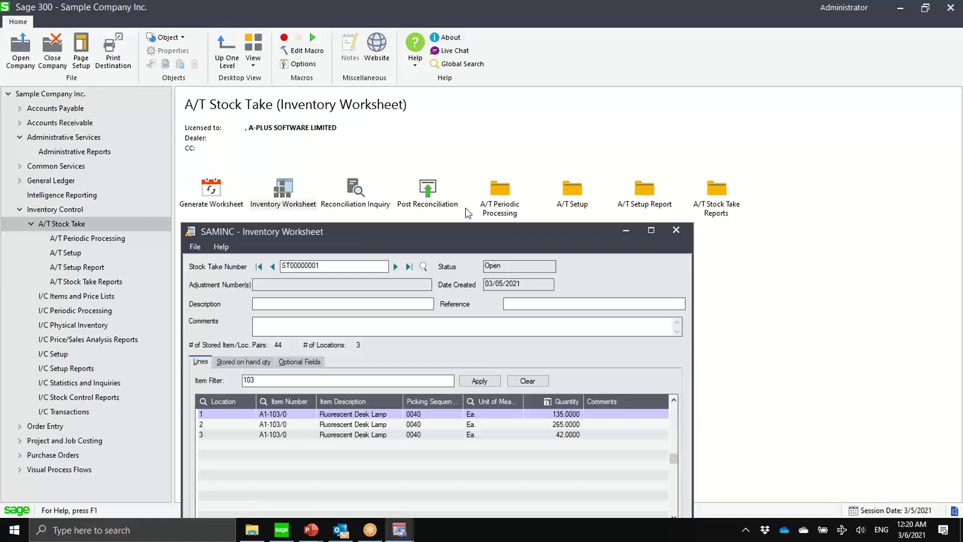
drag(449, 235, 454, 135)
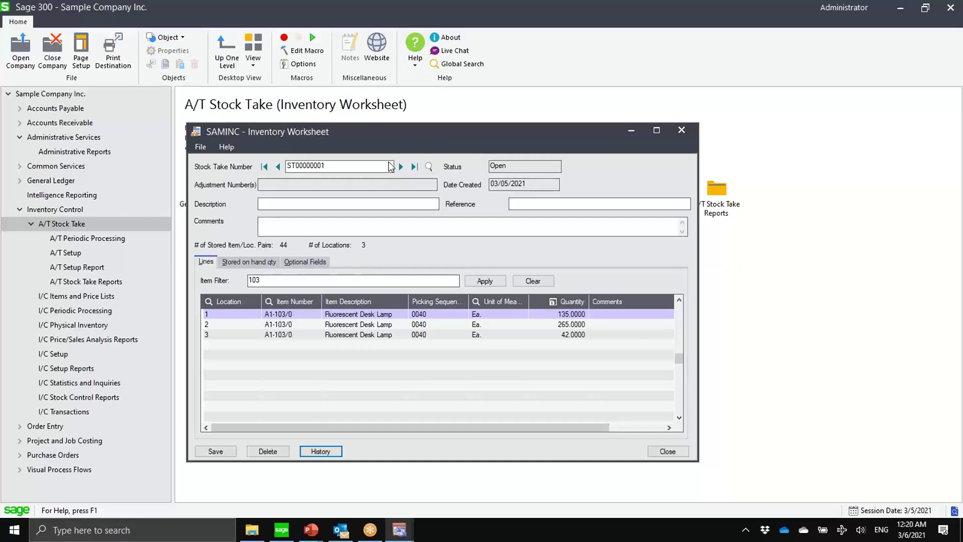
click(73, 209)
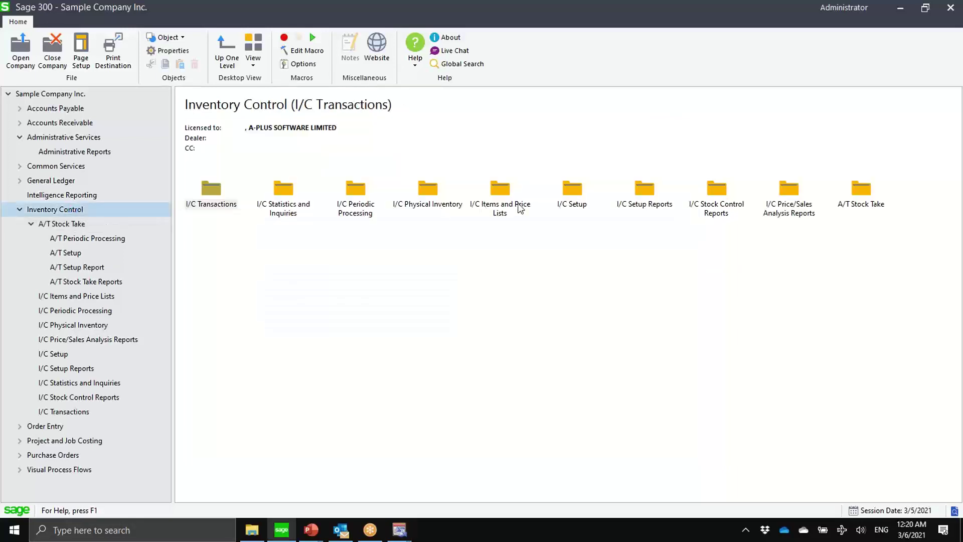
double_click(583, 198)
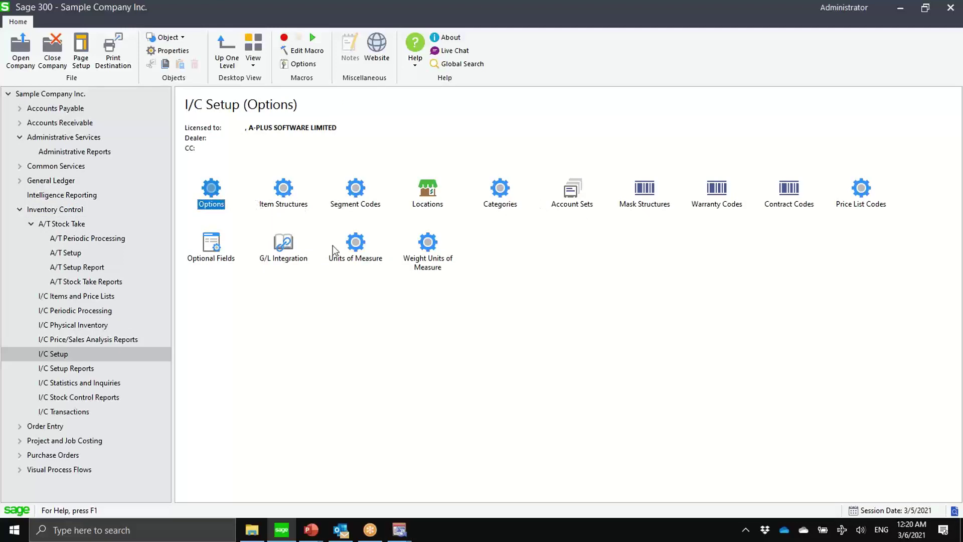
click(72, 226)
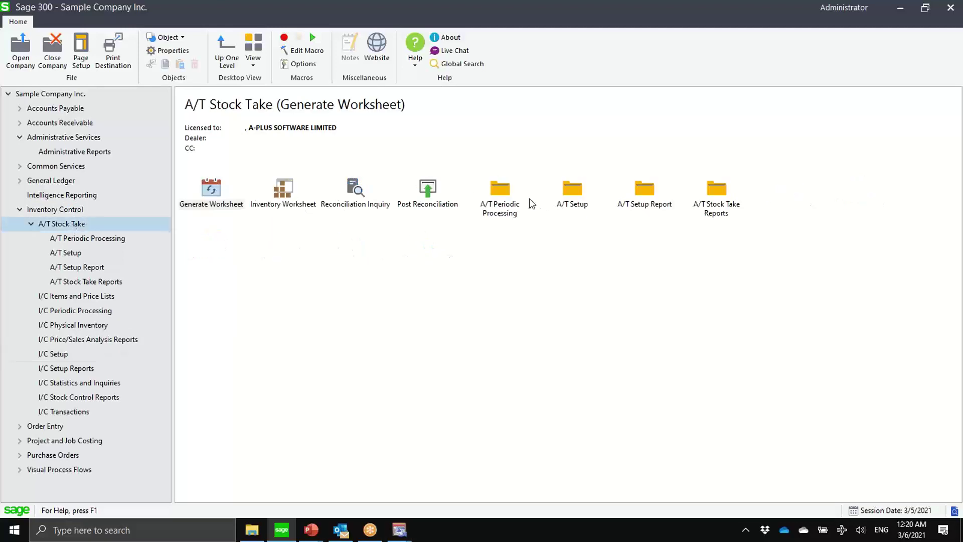
double_click(581, 200)
double_click(284, 203)
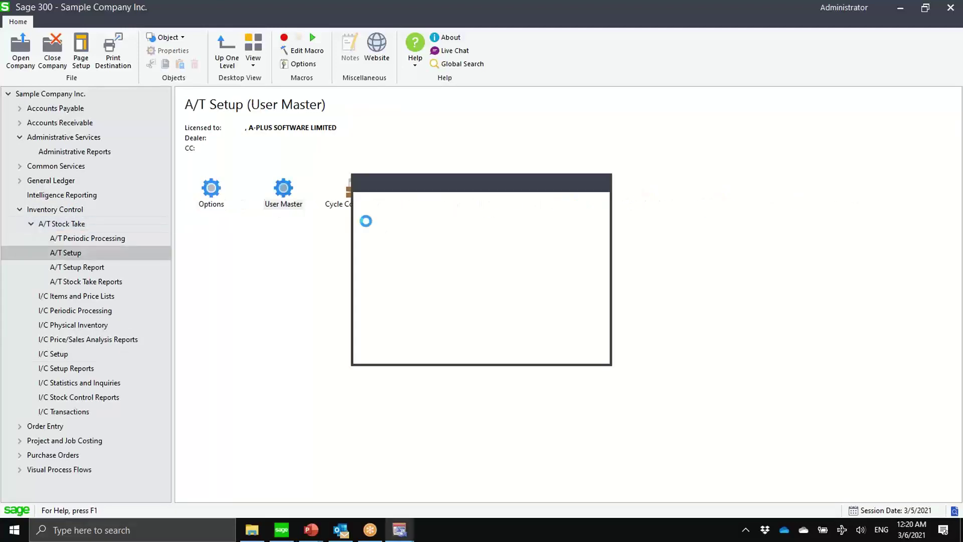
click(513, 218)
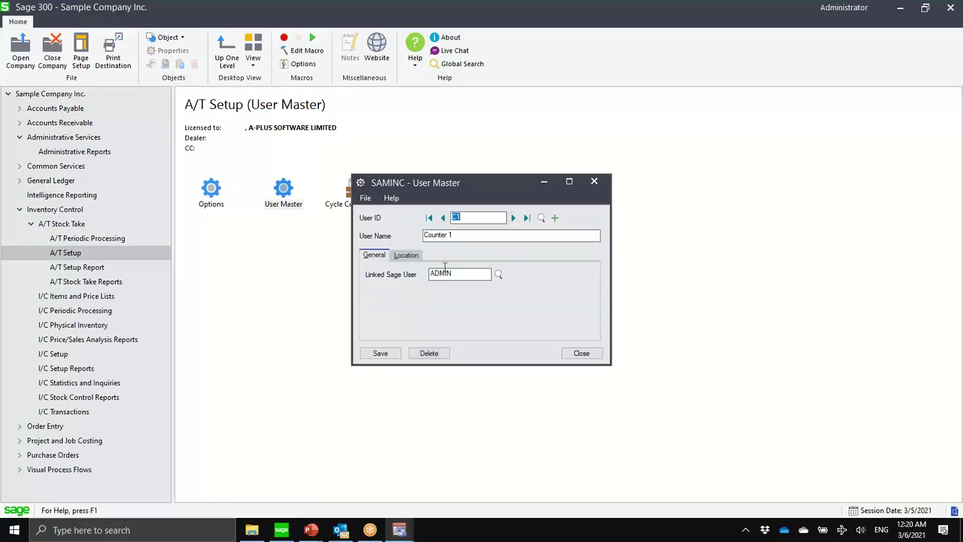
drag(460, 274, 430, 274)
click(430, 218)
drag(456, 274, 421, 274)
click(443, 217)
click(465, 275)
drag(460, 274, 394, 266)
drag(463, 217, 421, 215)
click(580, 353)
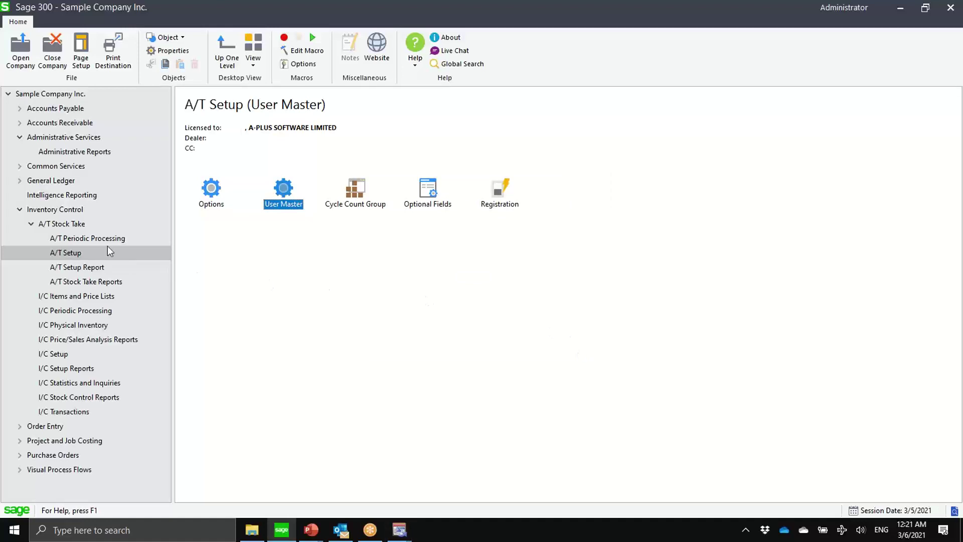
Open the Inventory Worksheet for stock take ST00000001.
click(74, 230)
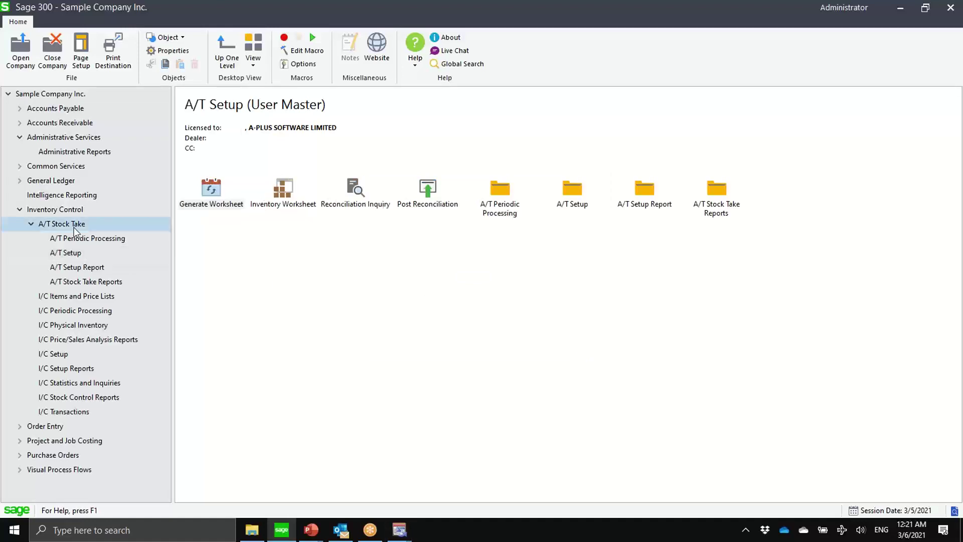
click(289, 204)
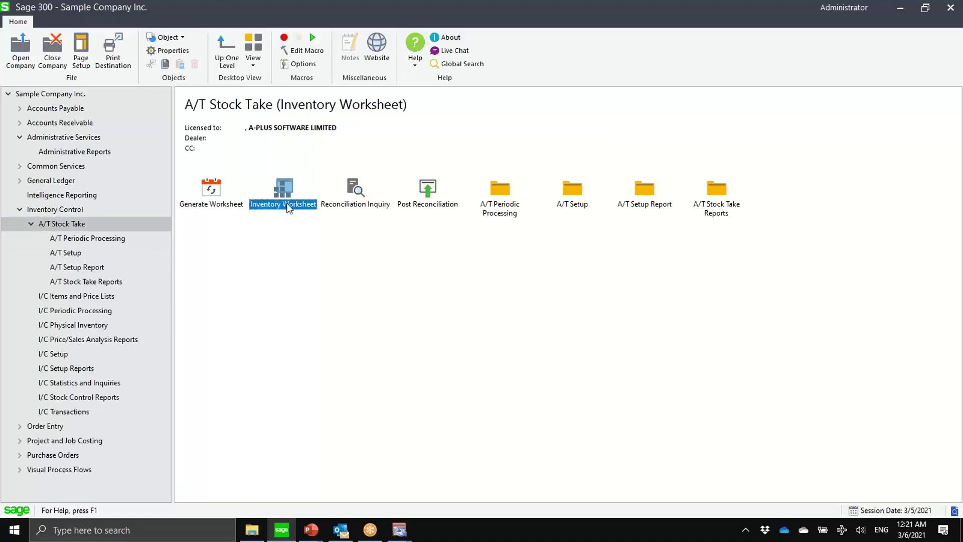
double_click(289, 205)
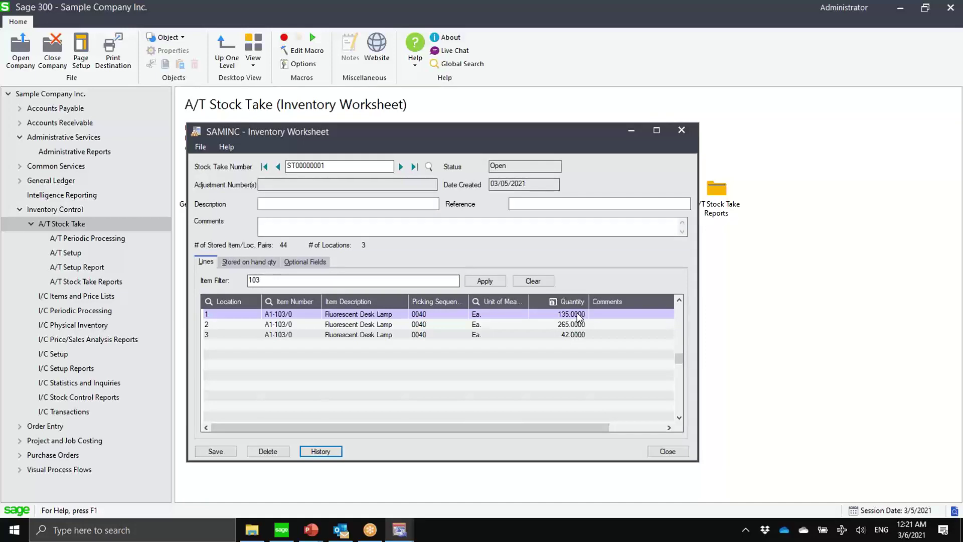
Compare the counted 103 lamp lines with stored on-hand quantities, then minimize the worksheet.
click(240, 263)
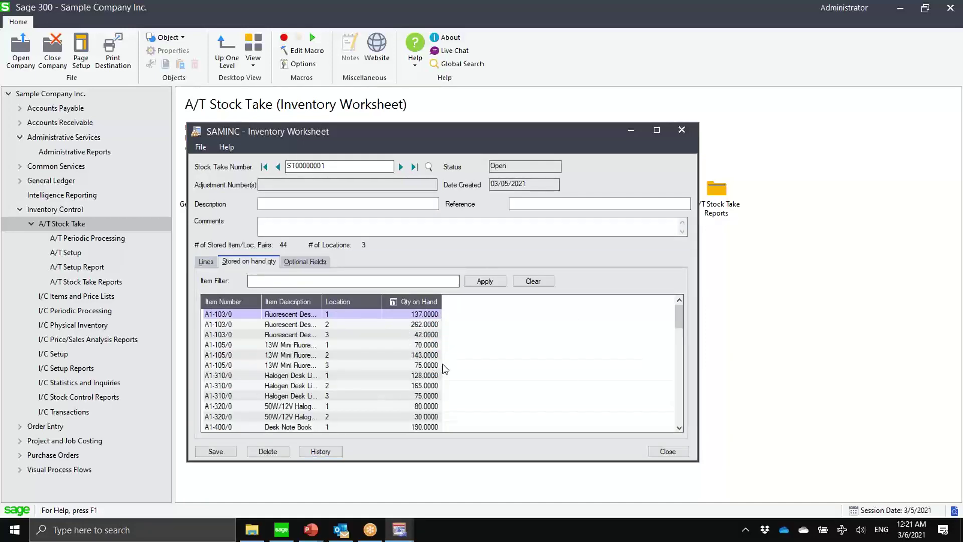
click(202, 148)
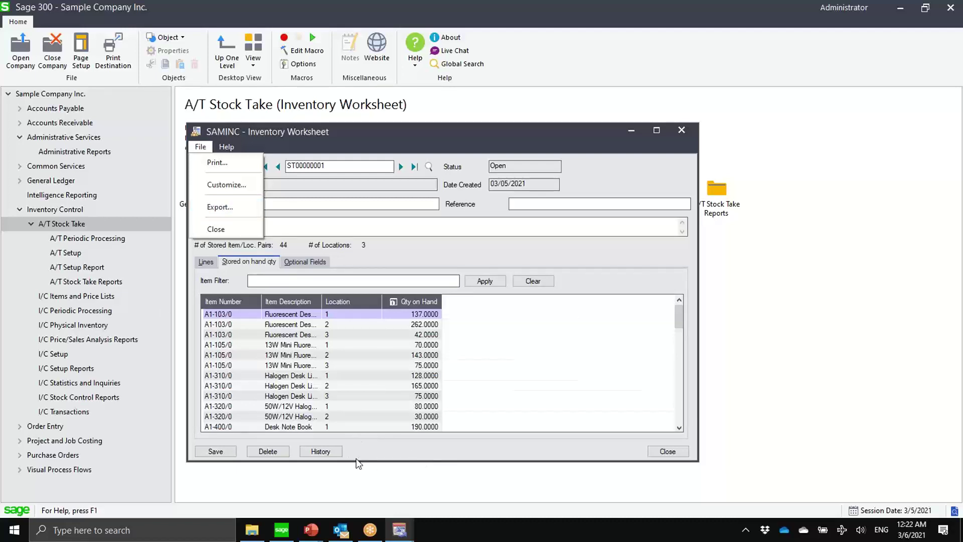
click(206, 262)
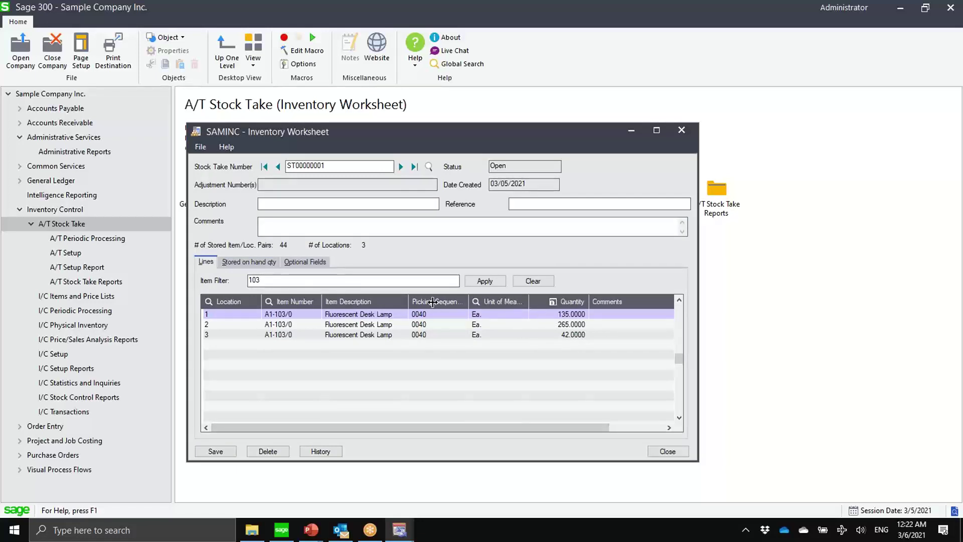
click(246, 265)
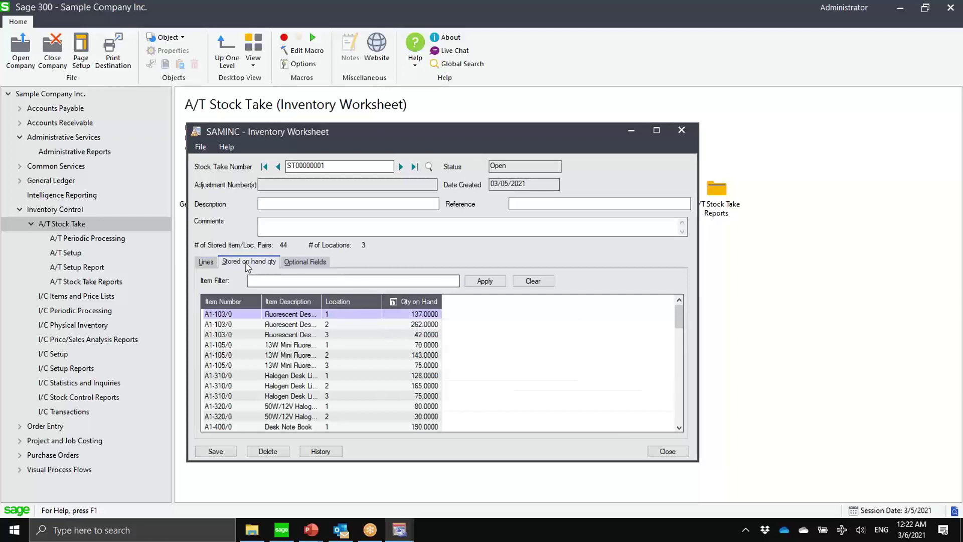
click(206, 262)
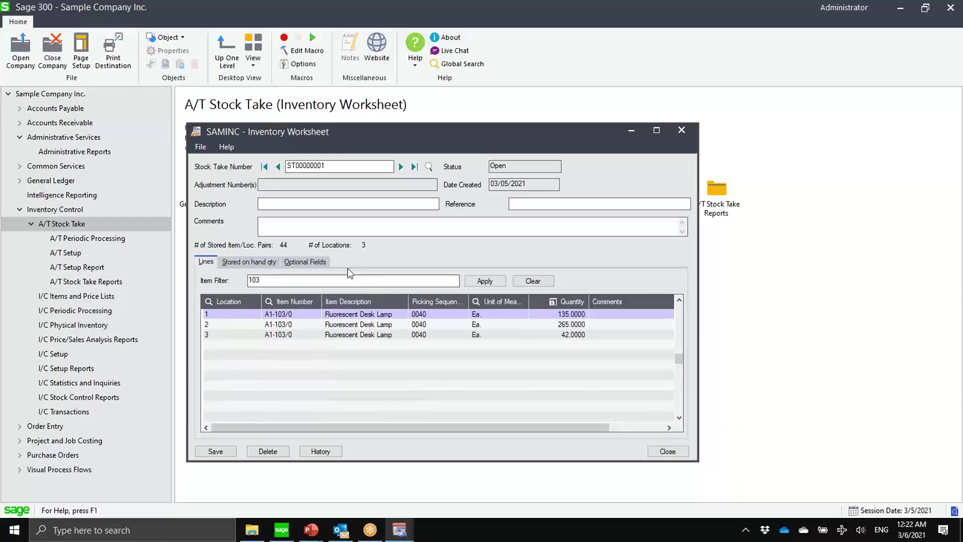
click(630, 131)
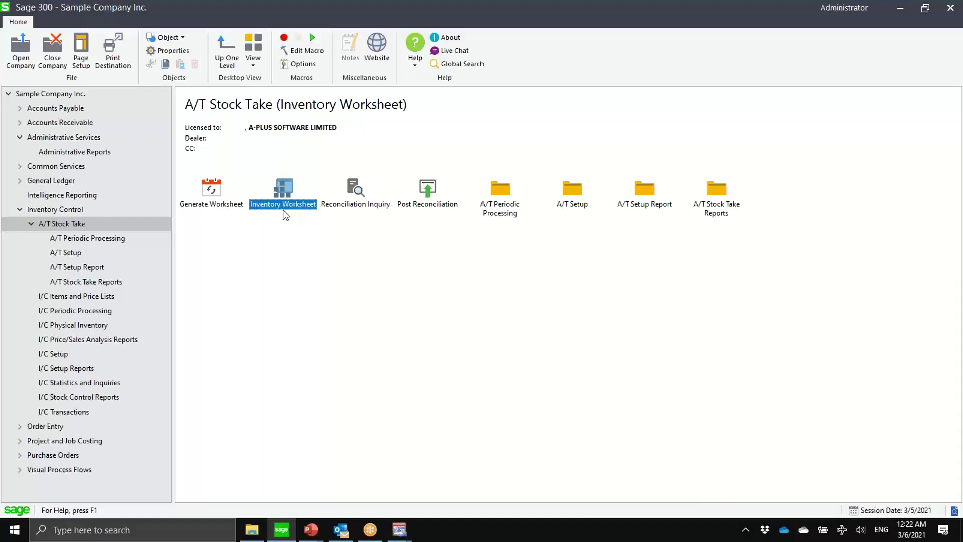
Open Post Reconciliation and select stock take ST00000001 from the finder.
click(358, 209)
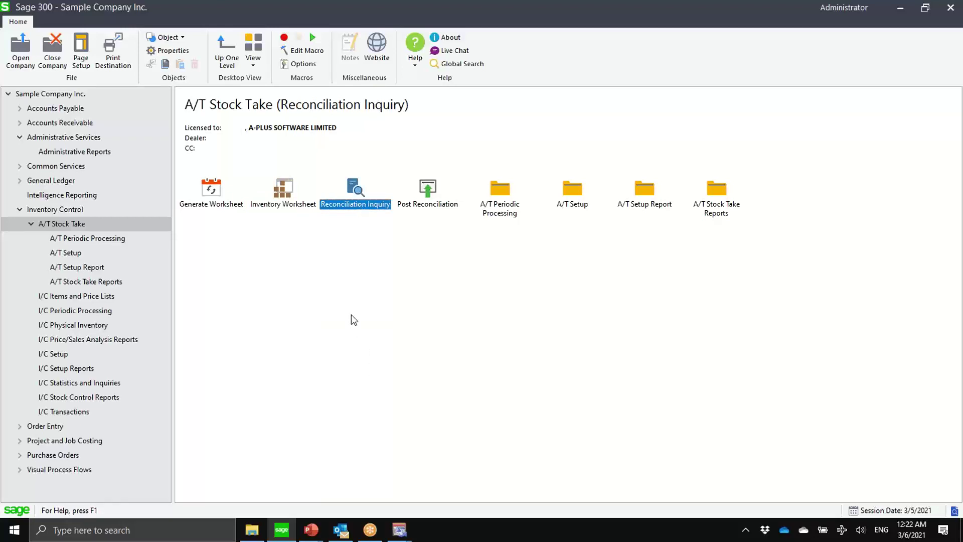
click(429, 200)
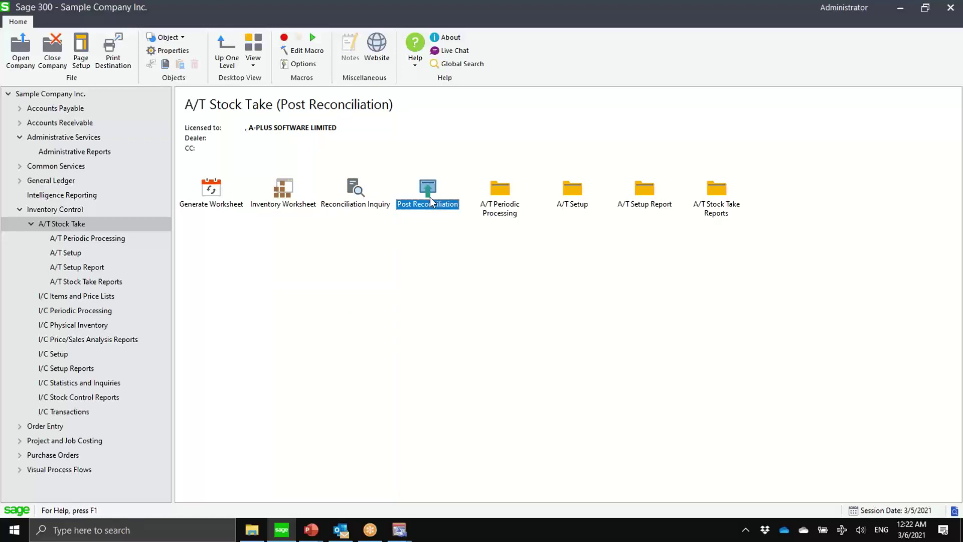
click(401, 528)
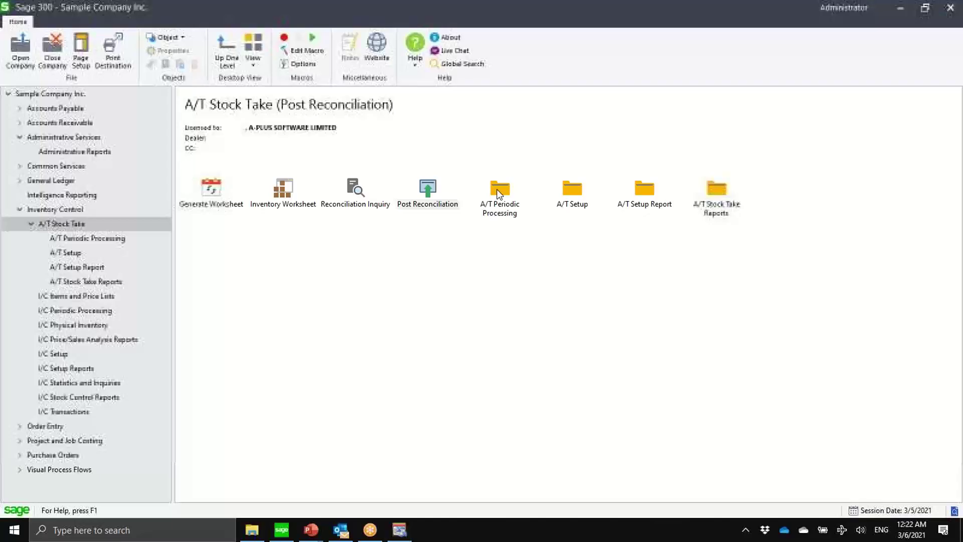
double_click(429, 203)
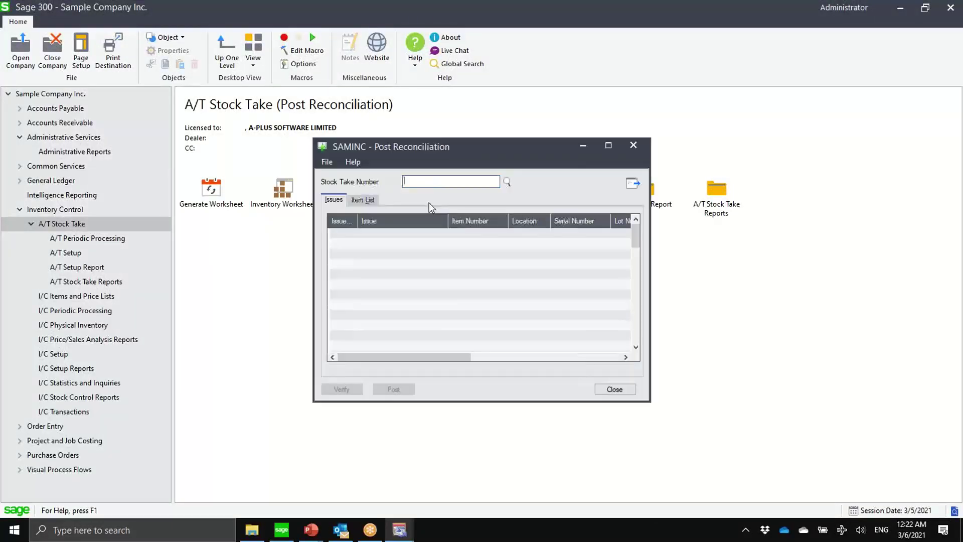
click(507, 182)
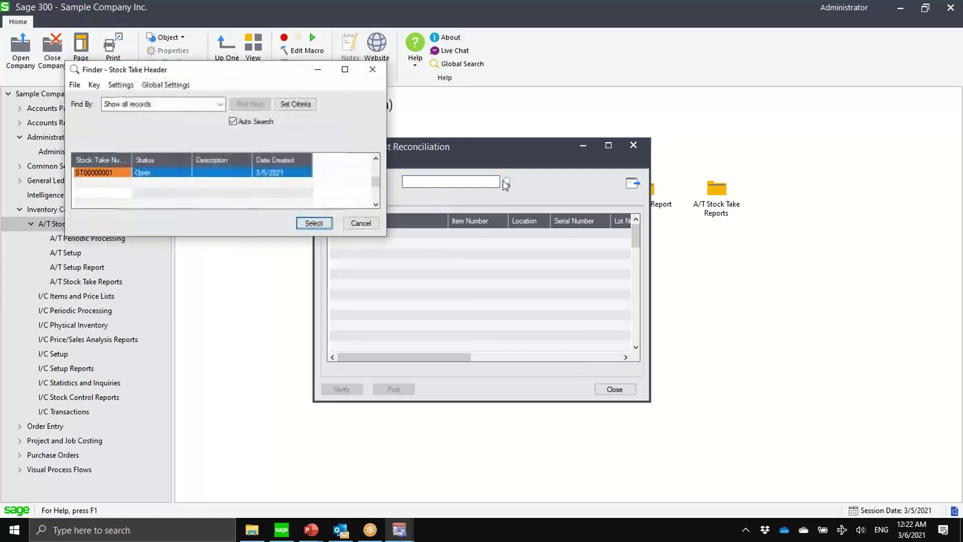
double_click(160, 173)
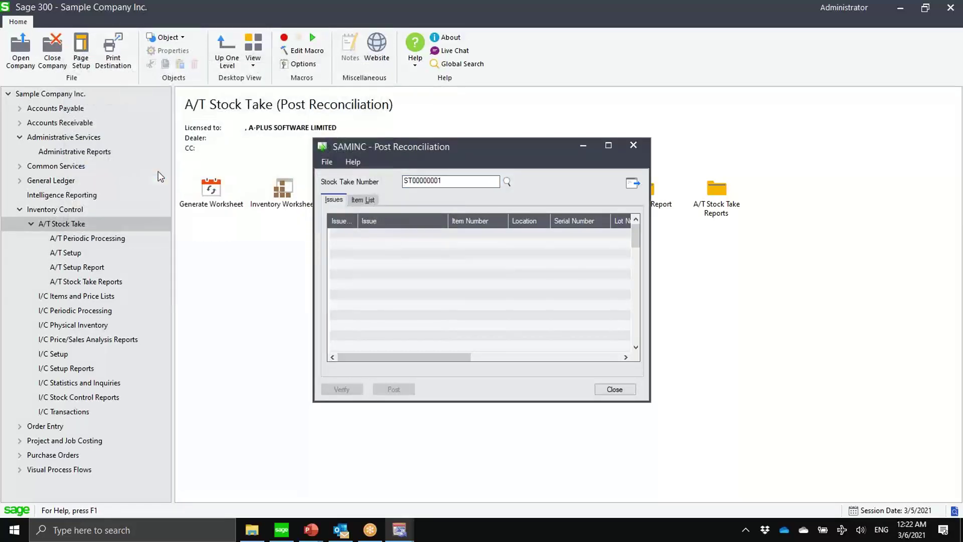
Generate the item list, show only variance items (two A1-103/0 lamp lines), and return to Issues.
click(639, 184)
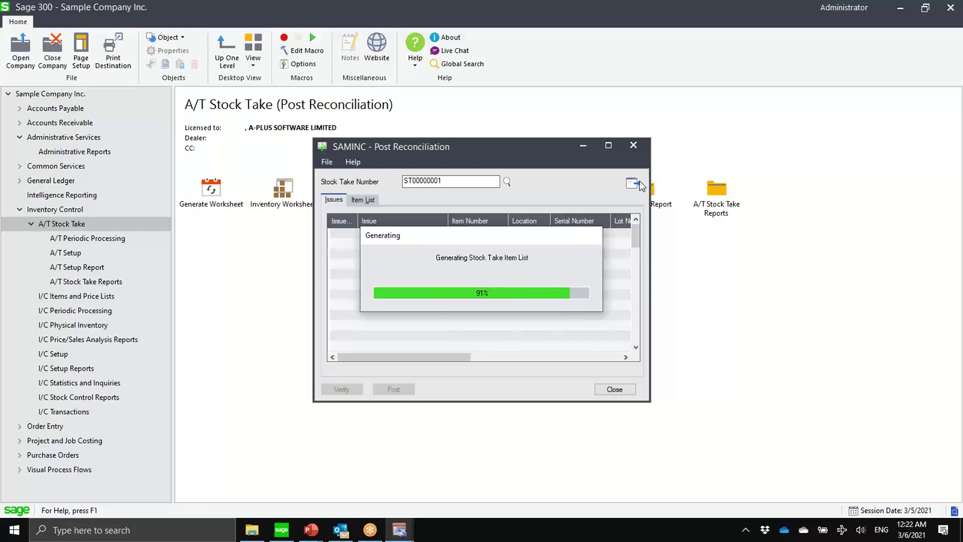
click(369, 200)
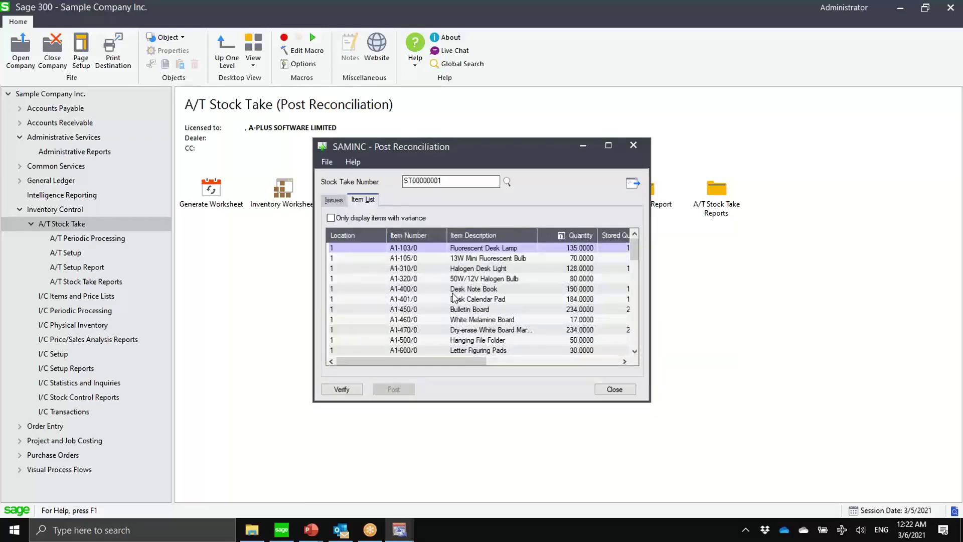
drag(448, 359, 415, 366)
click(361, 219)
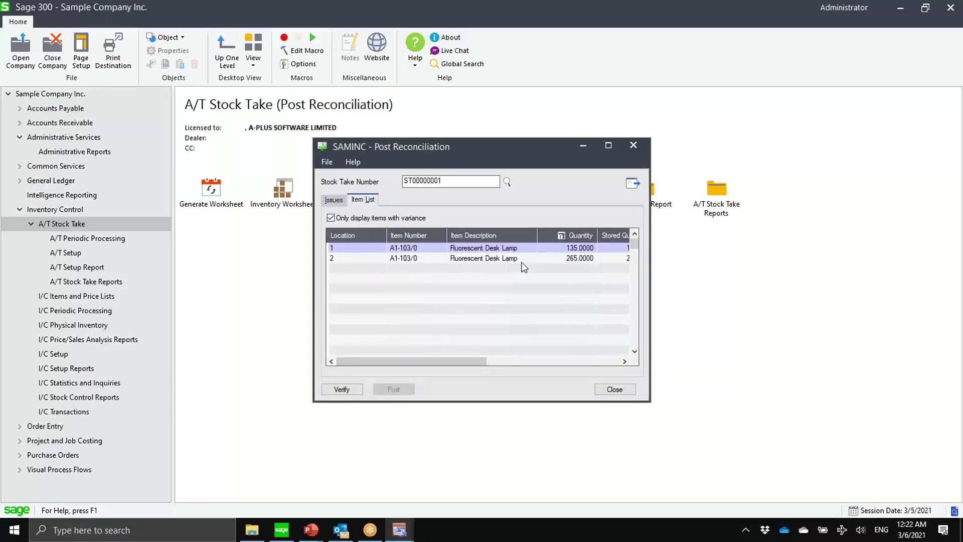
click(341, 200)
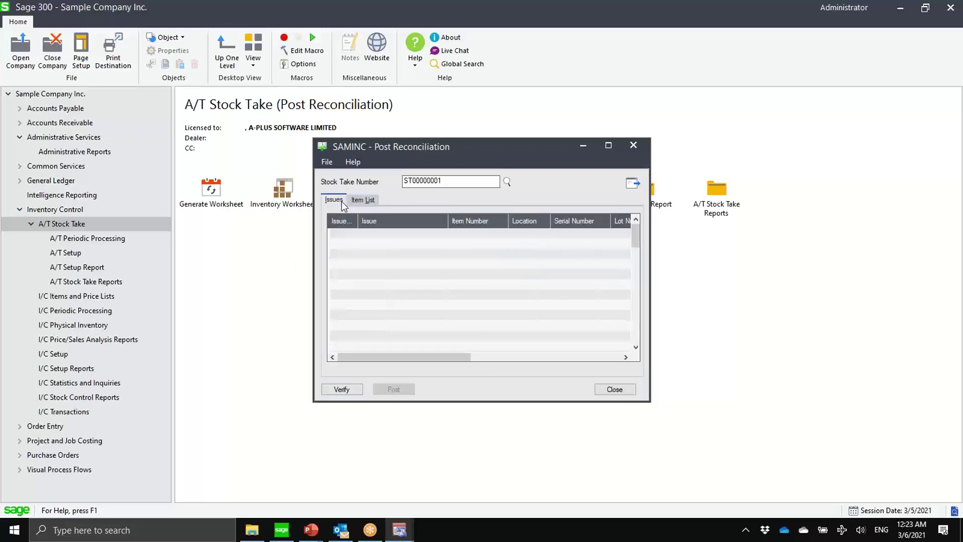
Verify the ST00000001 reconciliation, then post it to create the I/C adjustment.
click(346, 392)
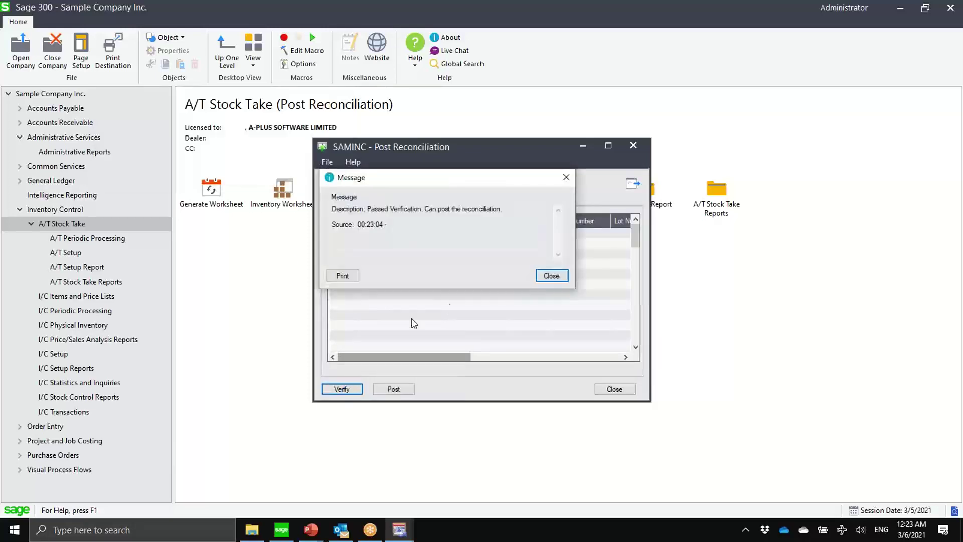
click(553, 279)
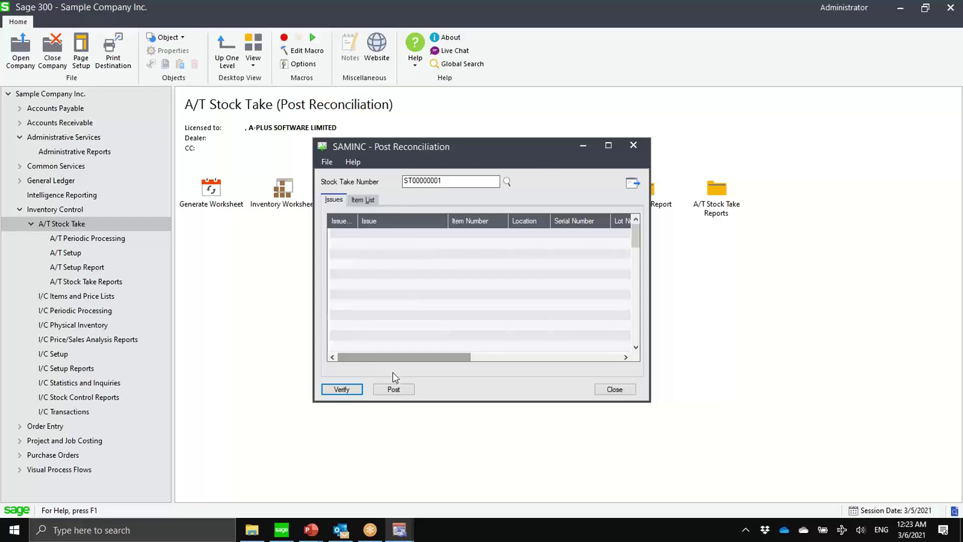
click(391, 391)
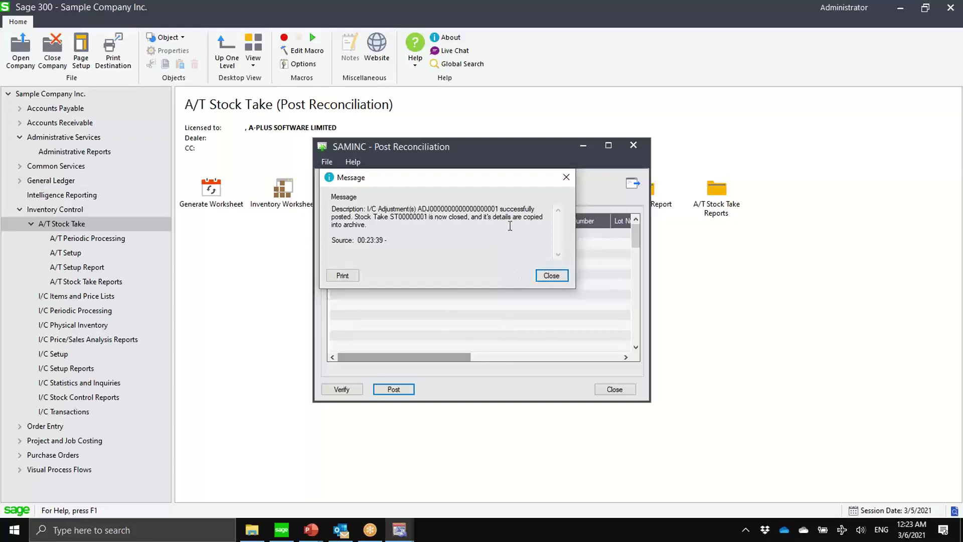
Load the stock-take adjustment in I/C Transactions > Adjustments.
click(552, 275)
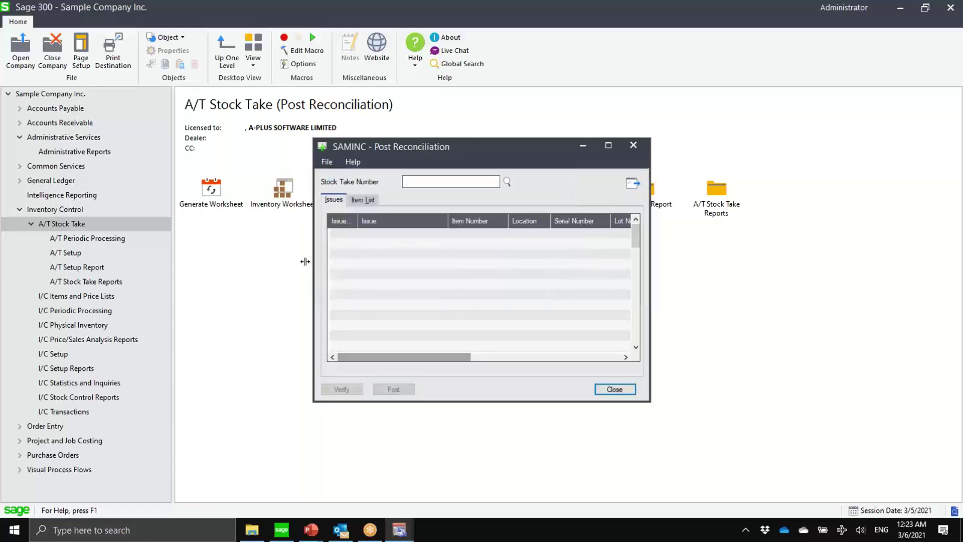
click(50, 209)
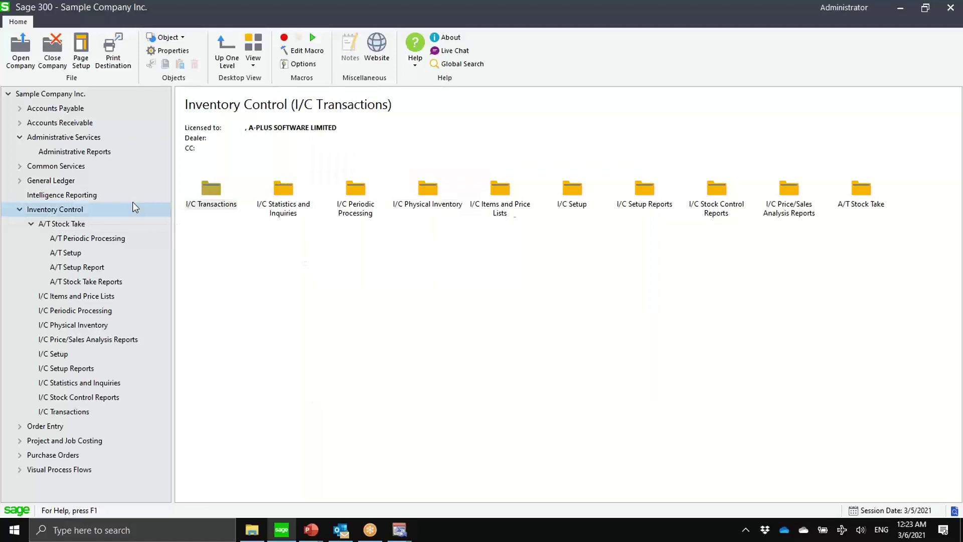
double_click(218, 202)
double_click(421, 203)
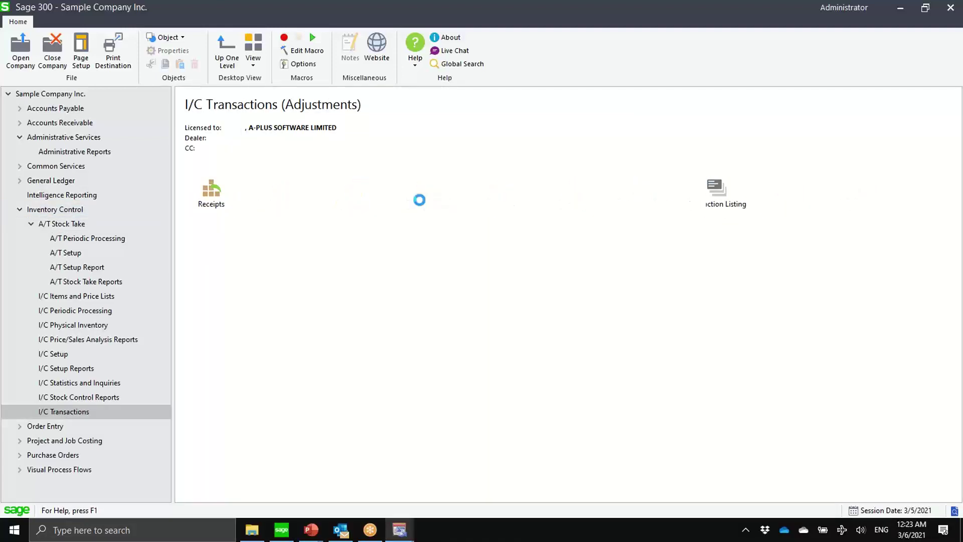
click(512, 185)
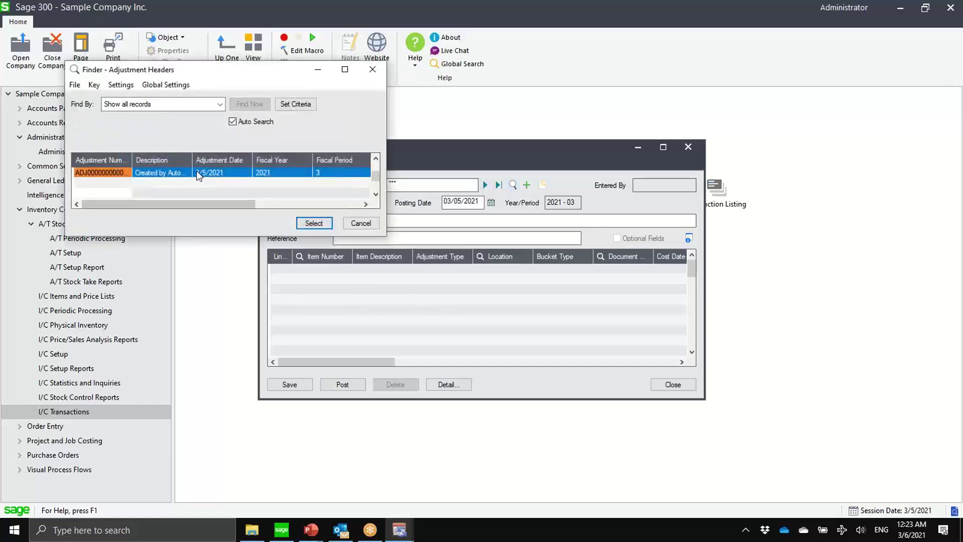
double_click(197, 172)
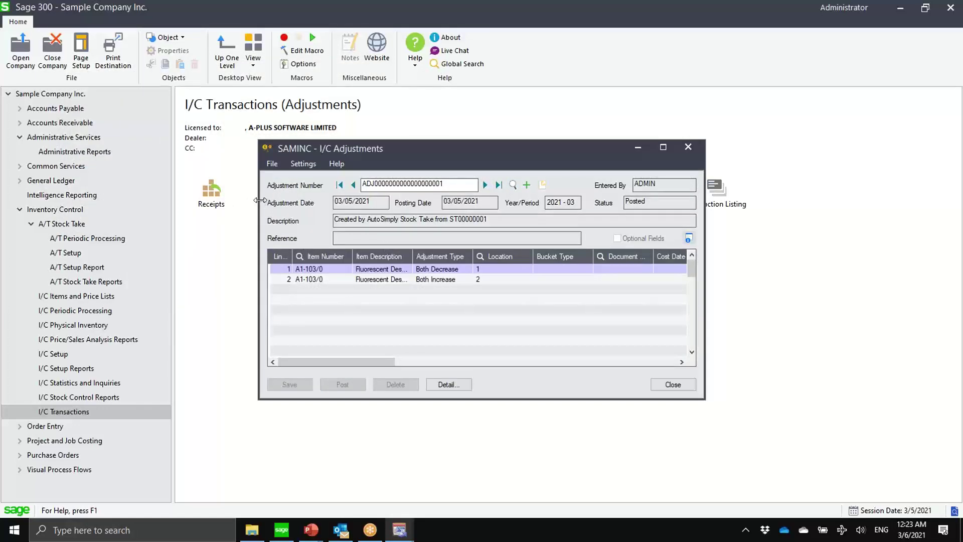
Review the adjustment's Average Cost and Account columns, then close it.
drag(260, 204, 61, 182)
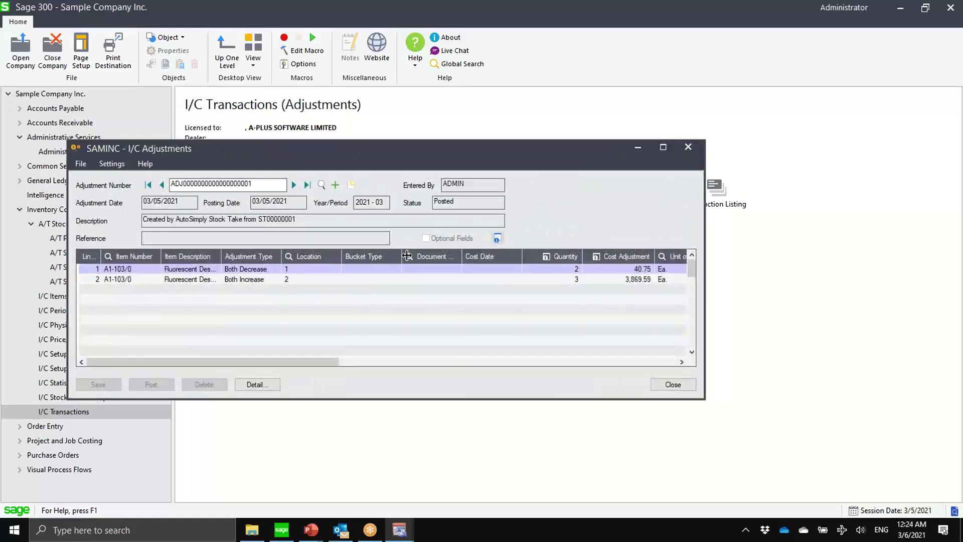
click(384, 268)
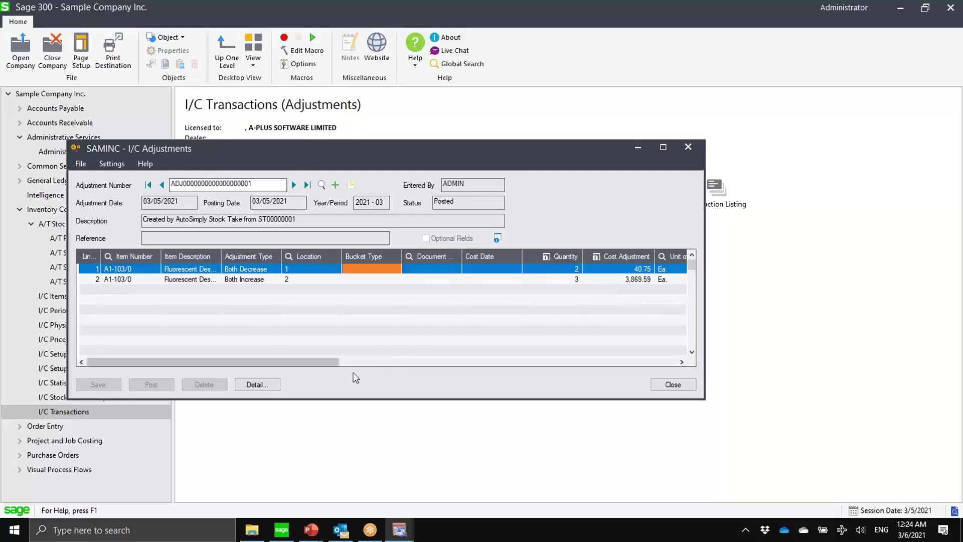
click(369, 362)
drag(369, 363, 478, 368)
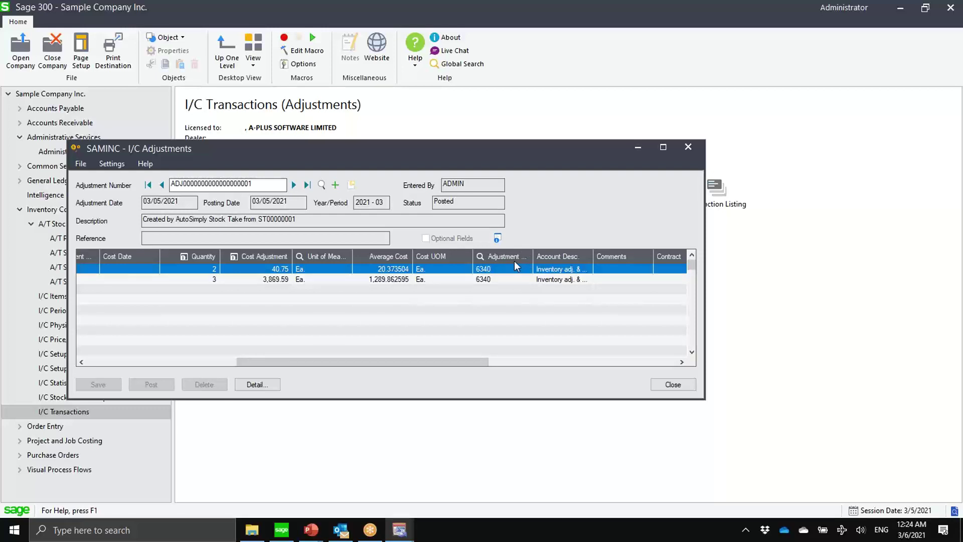
click(670, 389)
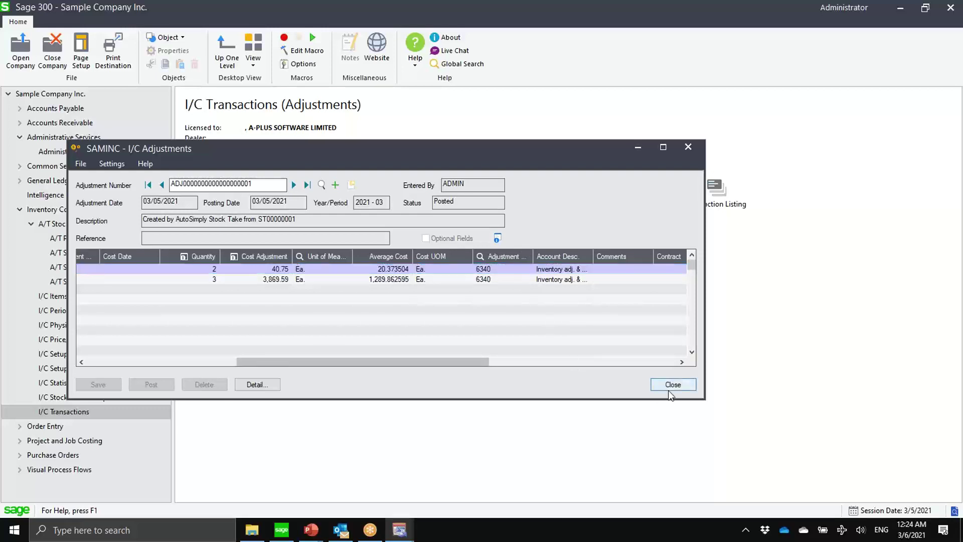
Open the Archive History Report from A/T Stock Take Reports.
click(63, 223)
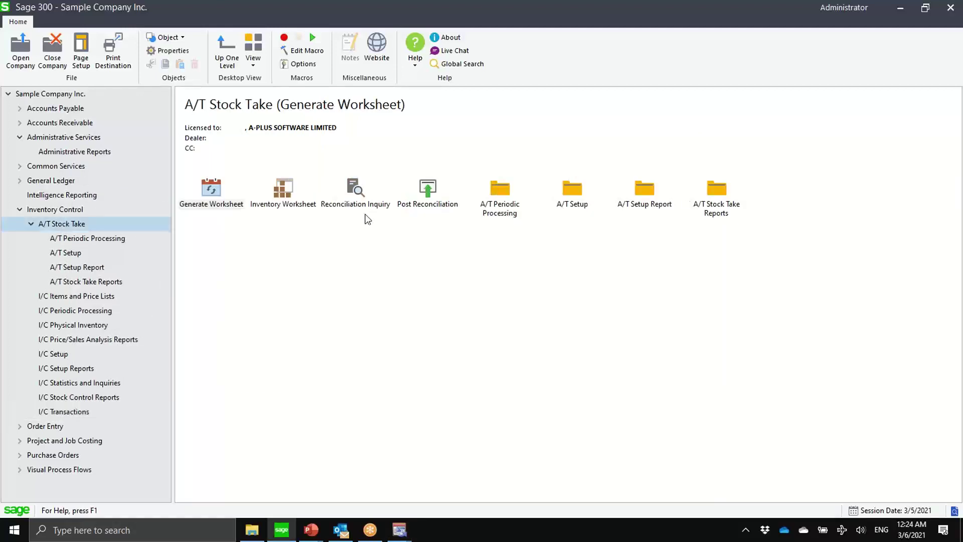
double_click(709, 207)
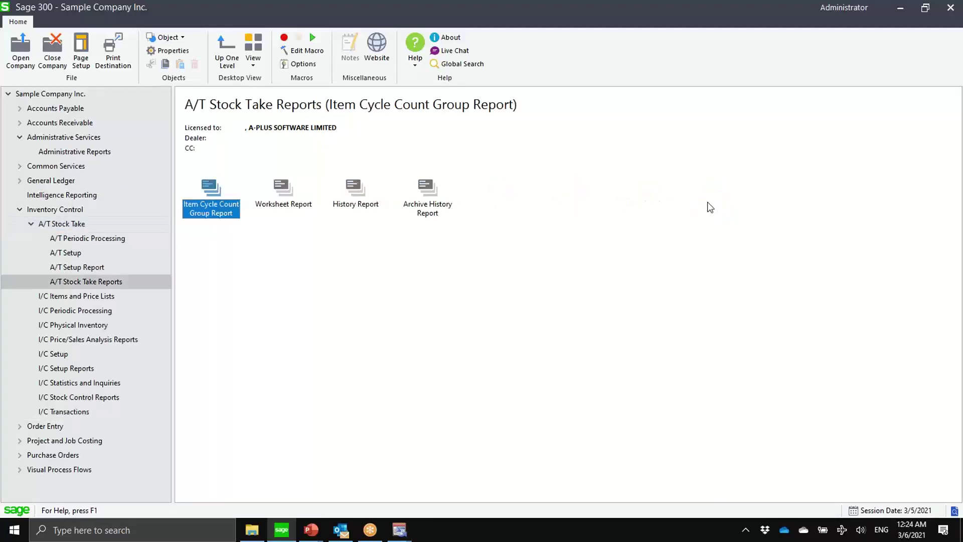
click(435, 208)
double_click(434, 207)
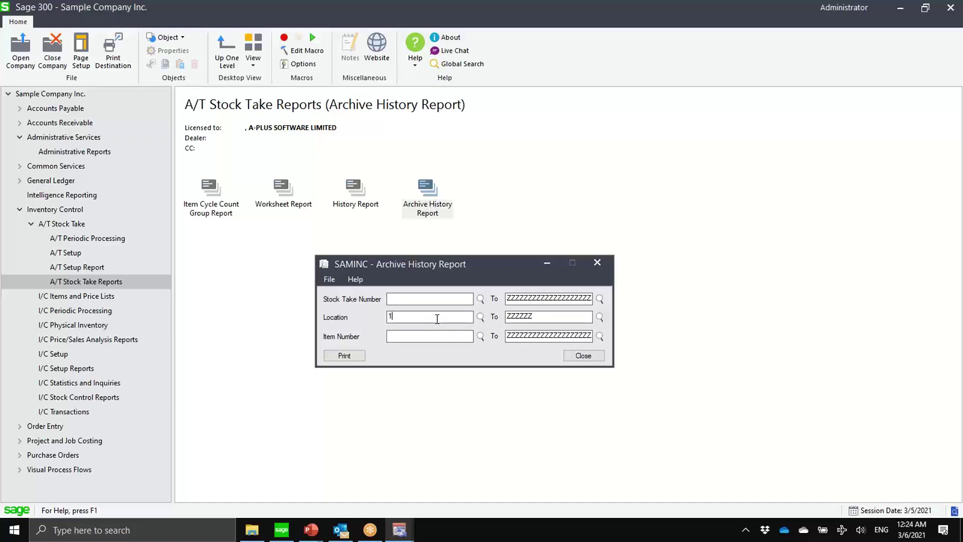
Limit the report to location 1 and item A1-103/0, then print it to preview.
key(Tab)
text(1)
click(416, 336)
text(A1-103/0)
key(Tab)
text(A1-10)
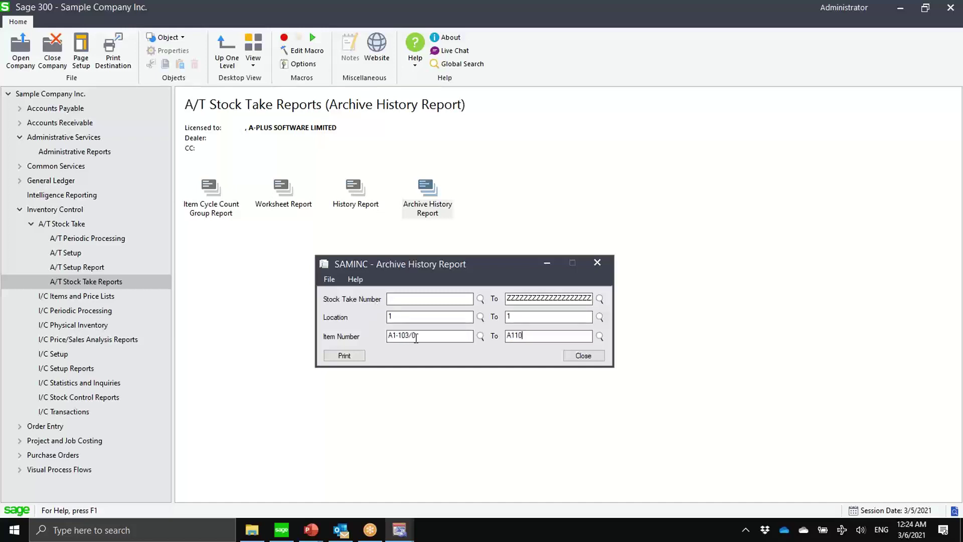
text(3/0)
key(Tab)
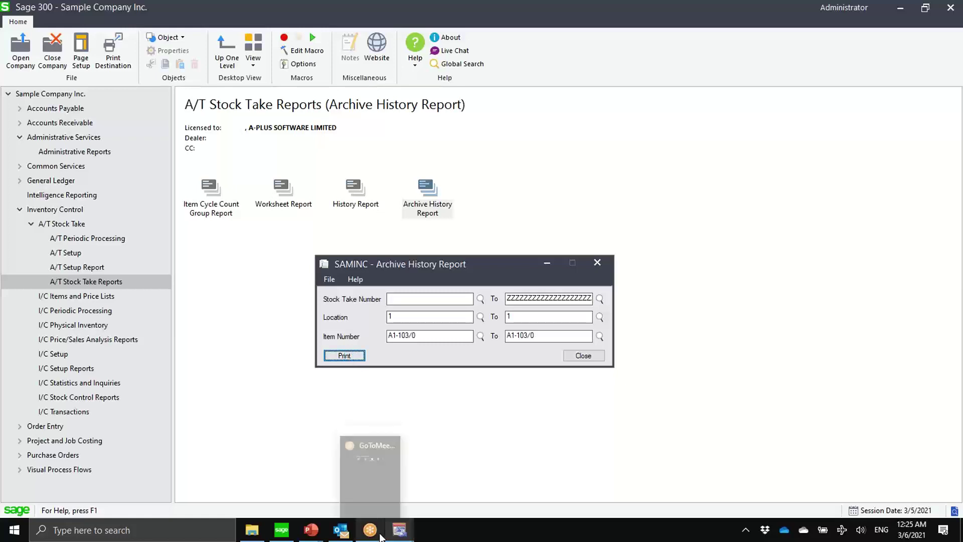
key(Return)
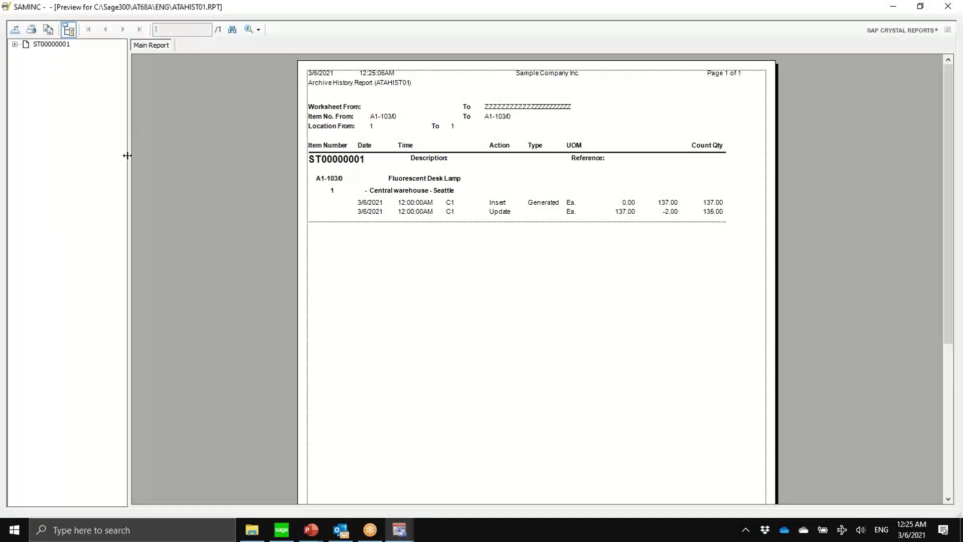
Widen the report to read the Fluorescent Desk Lamp's location 1 archive entries, then close the preview.
drag(128, 156, 69, 149)
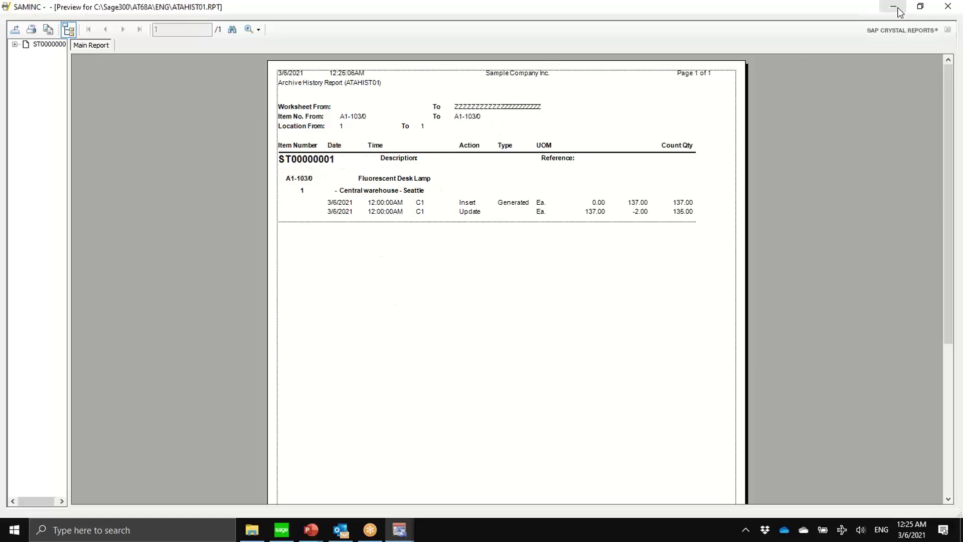
click(947, 7)
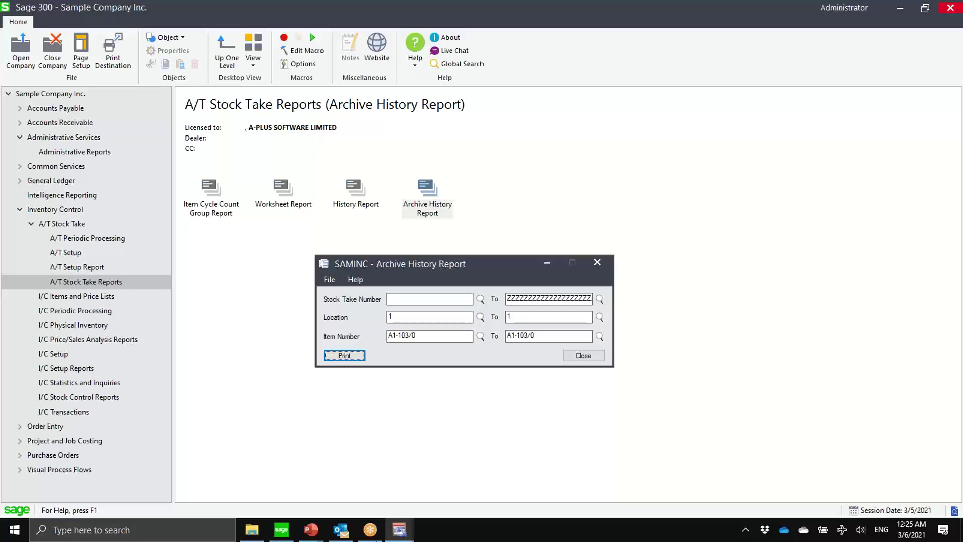
Reopen the posted adjustment ADJ…0001 from I/C Transactions > Adjustments.
mouse_move(399, 531)
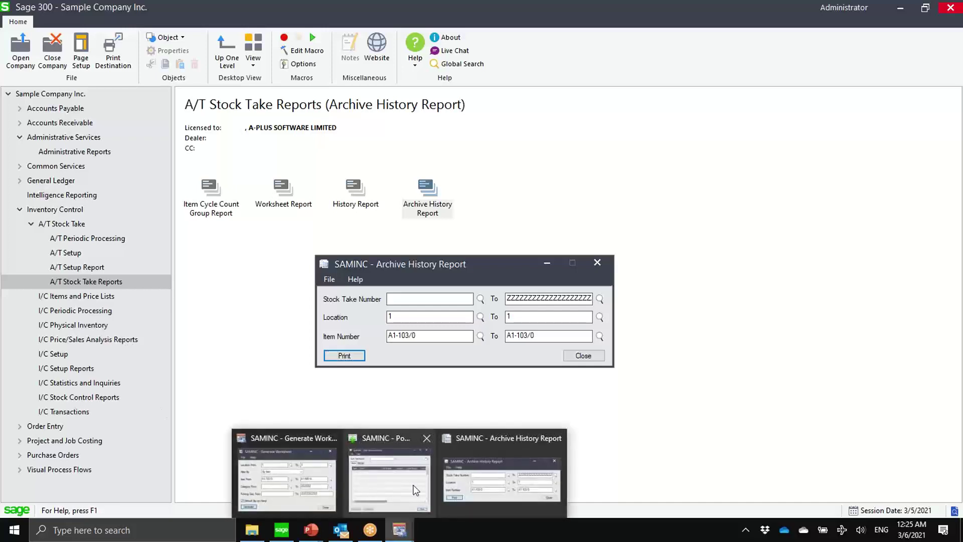
mouse_move(411, 489)
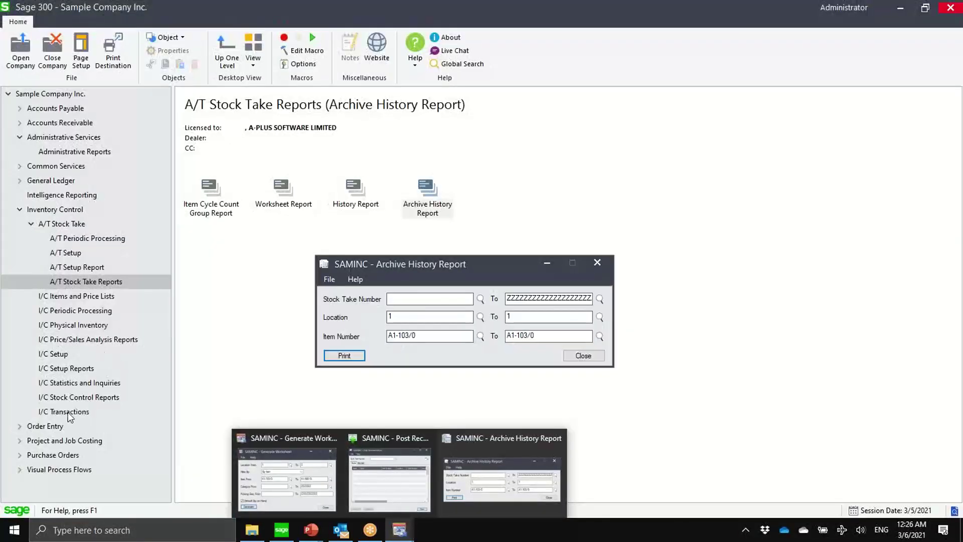
click(65, 411)
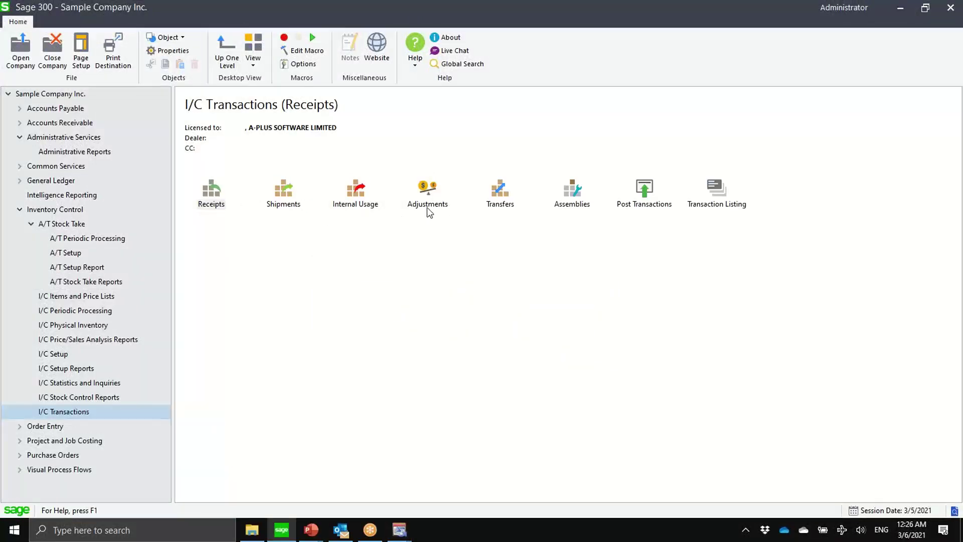
click(426, 207)
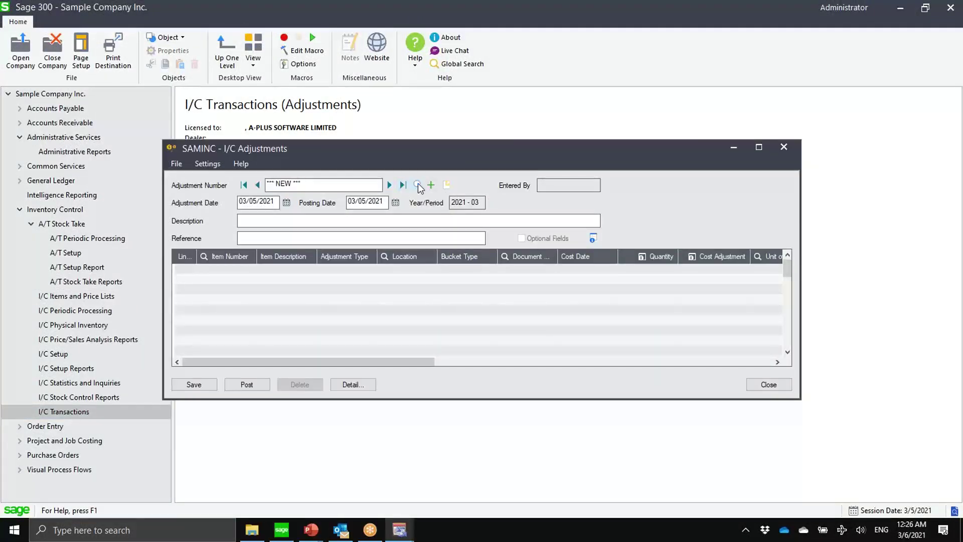
click(418, 186)
double_click(146, 168)
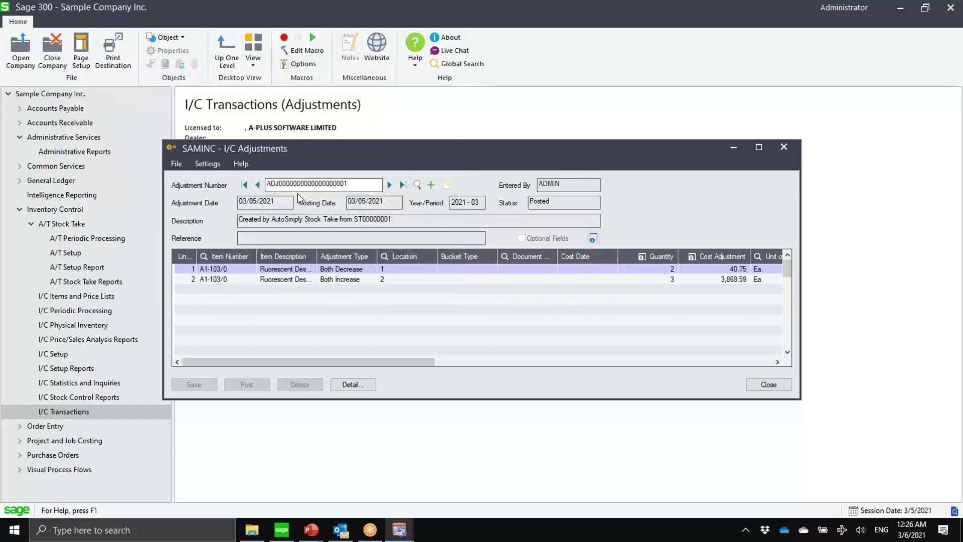
Review the adjustment, close it, and collapse the A/T Stock Take branch.
drag(365, 187, 217, 187)
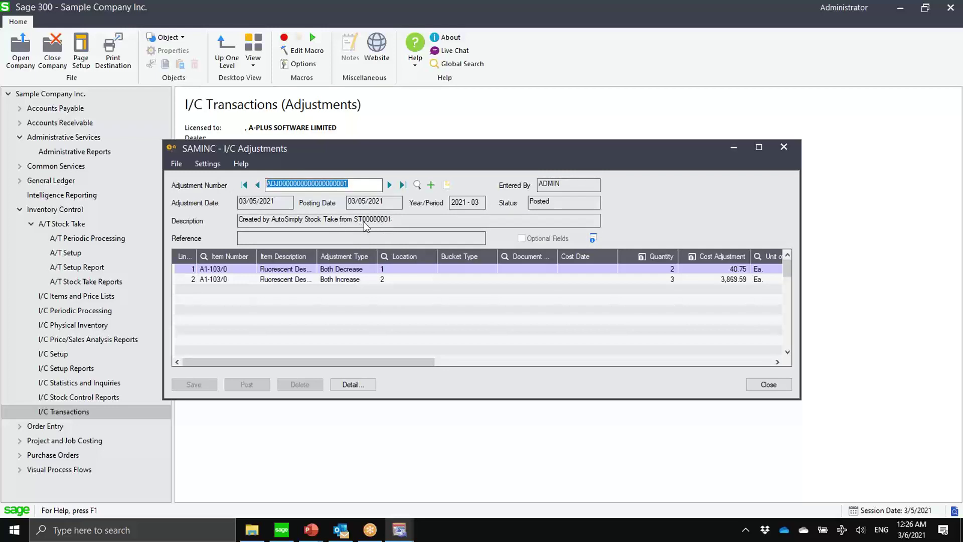
drag(475, 154, 381, 152)
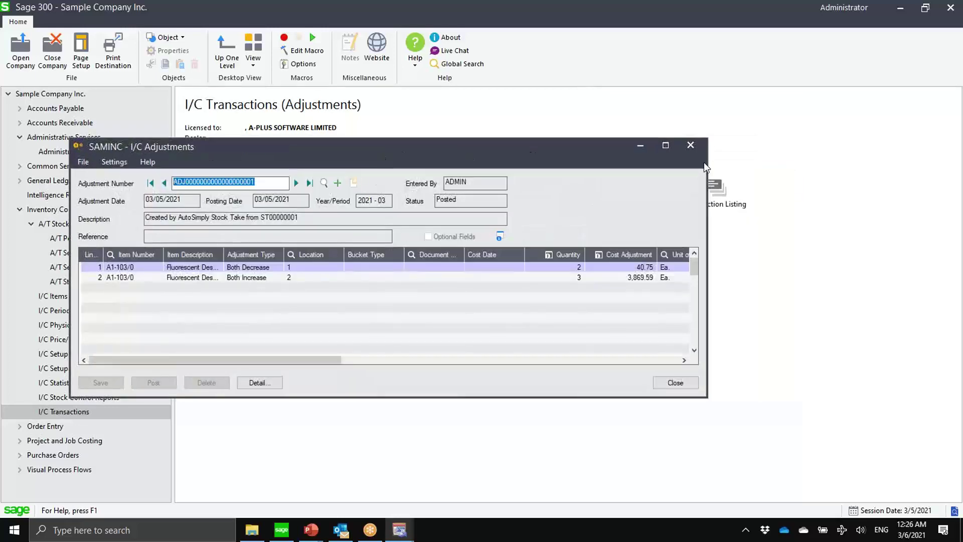
click(695, 149)
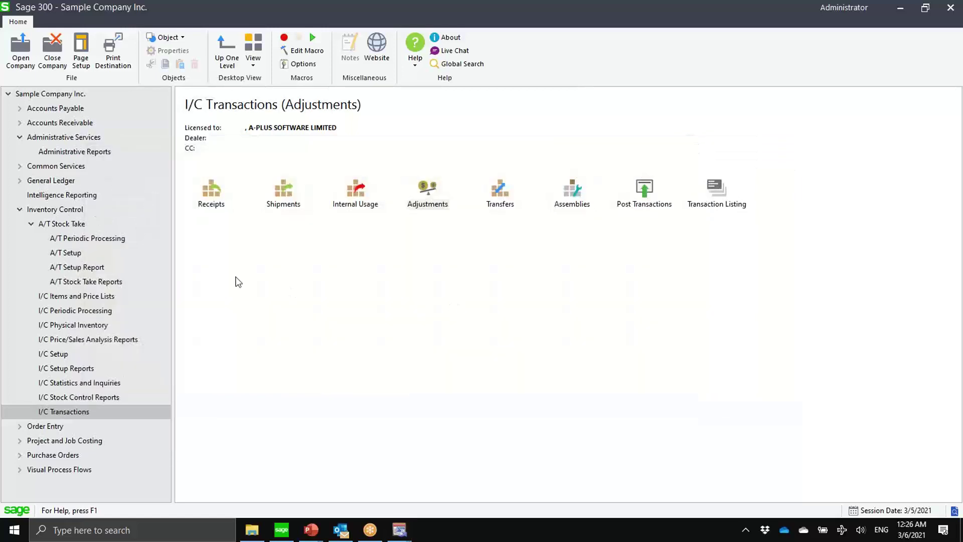
click(31, 223)
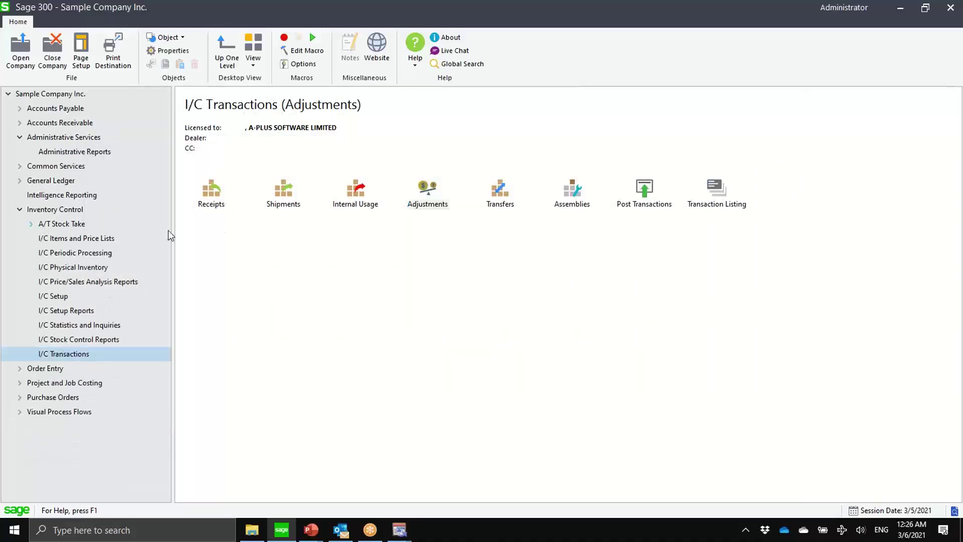
Generate stock take ST00000002 with ending location 1, then open the Inventory Worksheet.
click(76, 224)
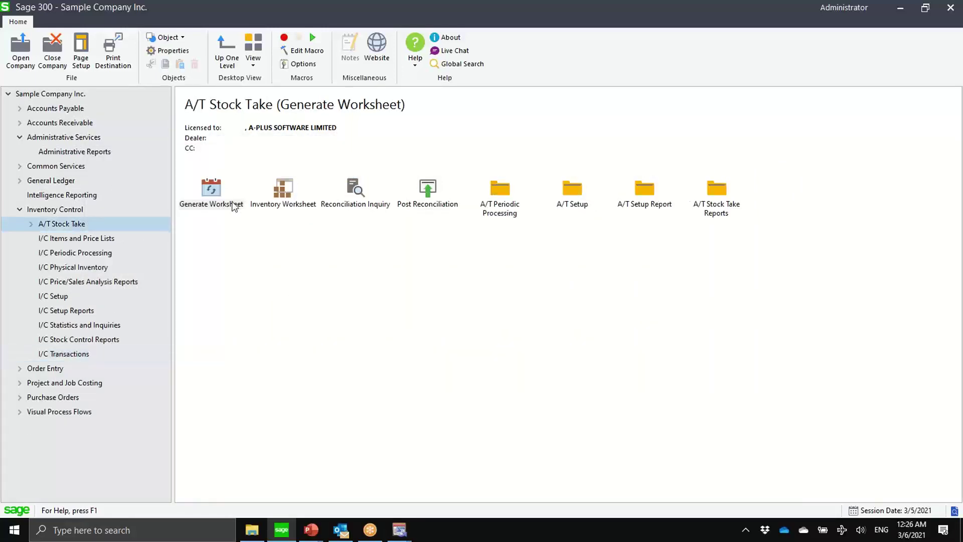
double_click(234, 206)
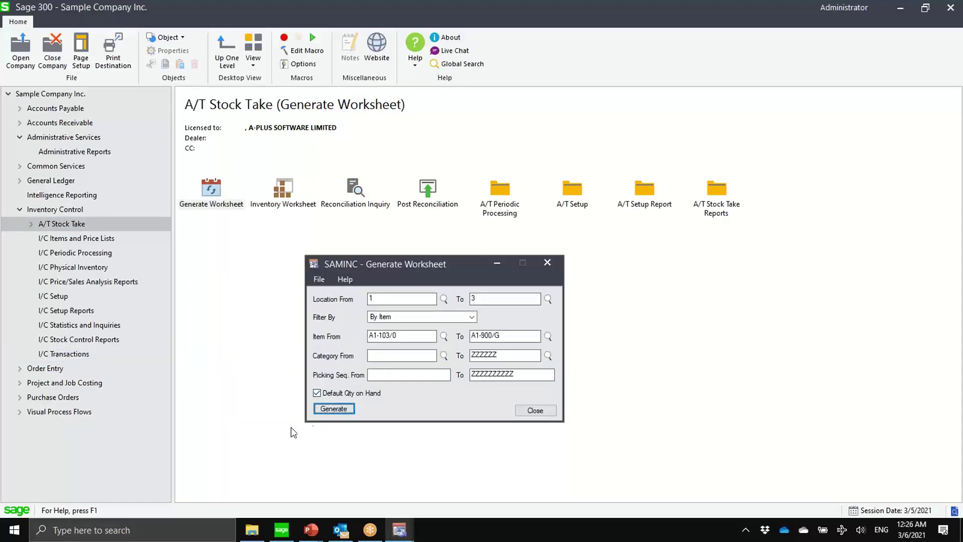
click(482, 299)
text(1)
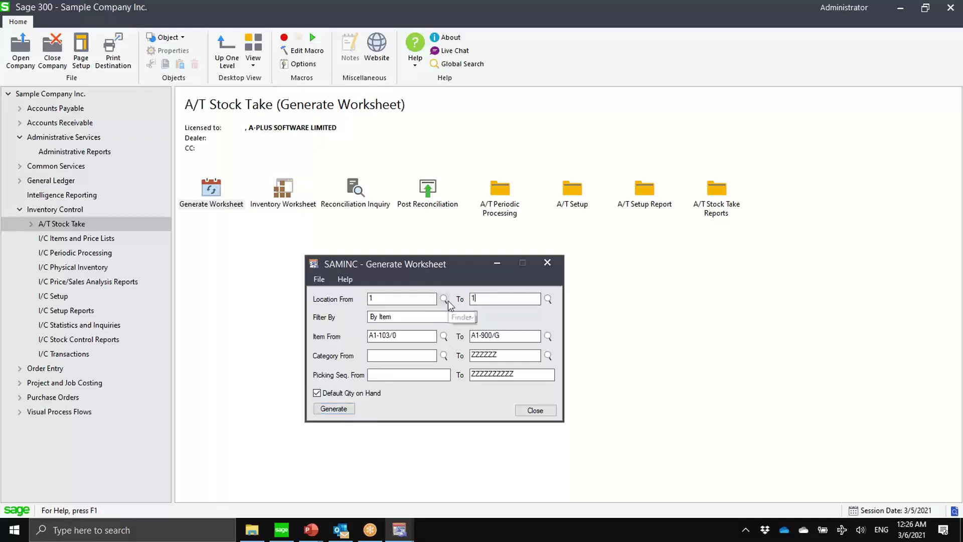
key(Tab)
click(331, 412)
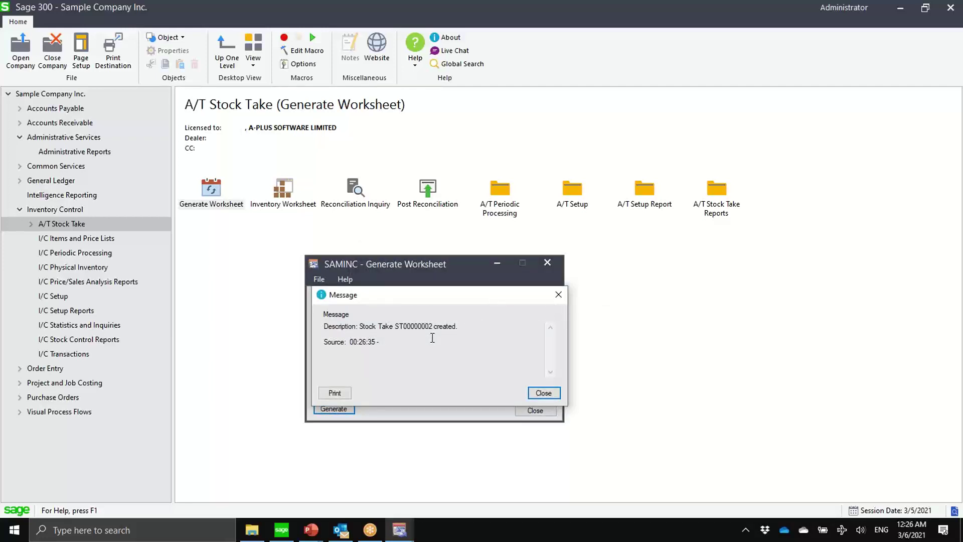
click(543, 392)
click(551, 263)
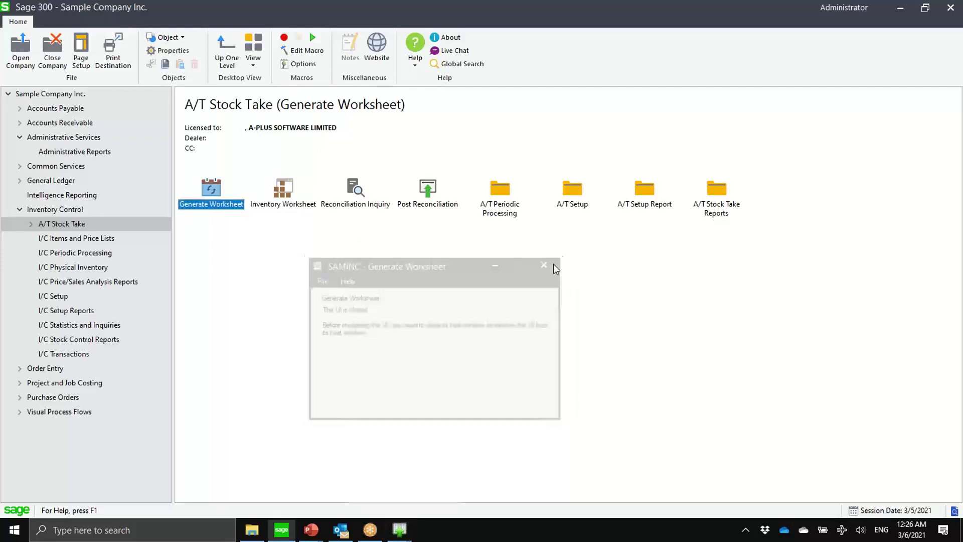
click(296, 205)
double_click(297, 206)
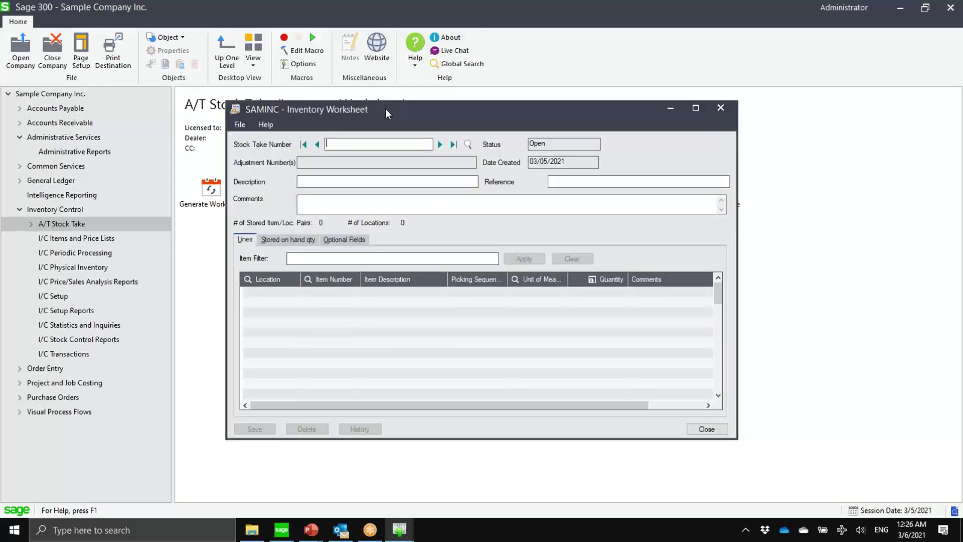
Load stock take ST00000002 and filter its lines to items matching 900.
drag(385, 108, 311, 100)
click(365, 137)
click(364, 137)
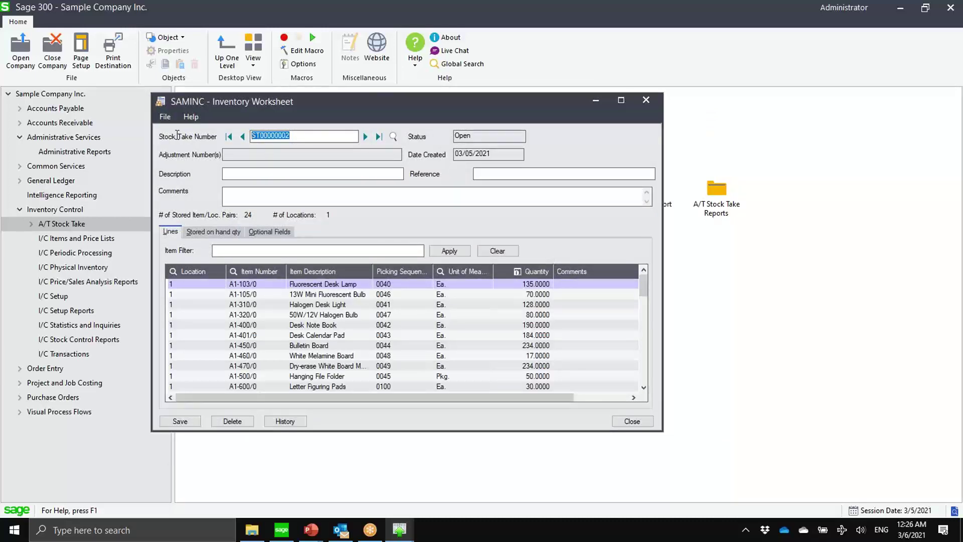
drag(466, 93, 465, 39)
click(303, 200)
text(900)
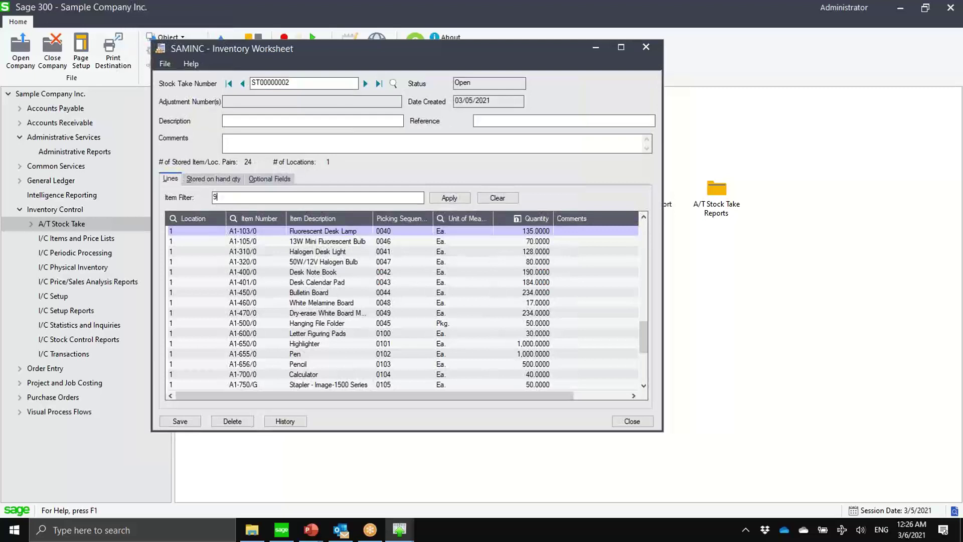
click(456, 198)
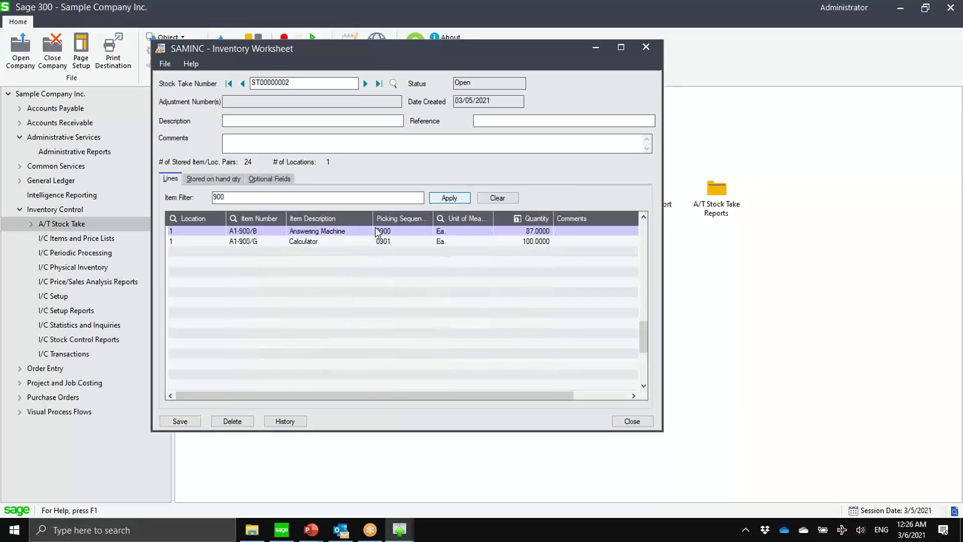
Change the Calculator line's counted quantity to 95.
click(330, 241)
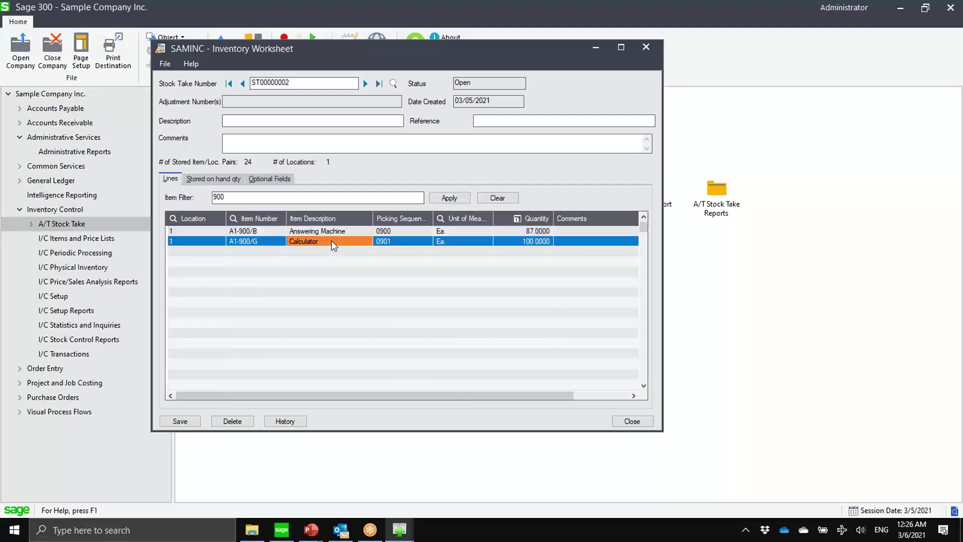
click(522, 244)
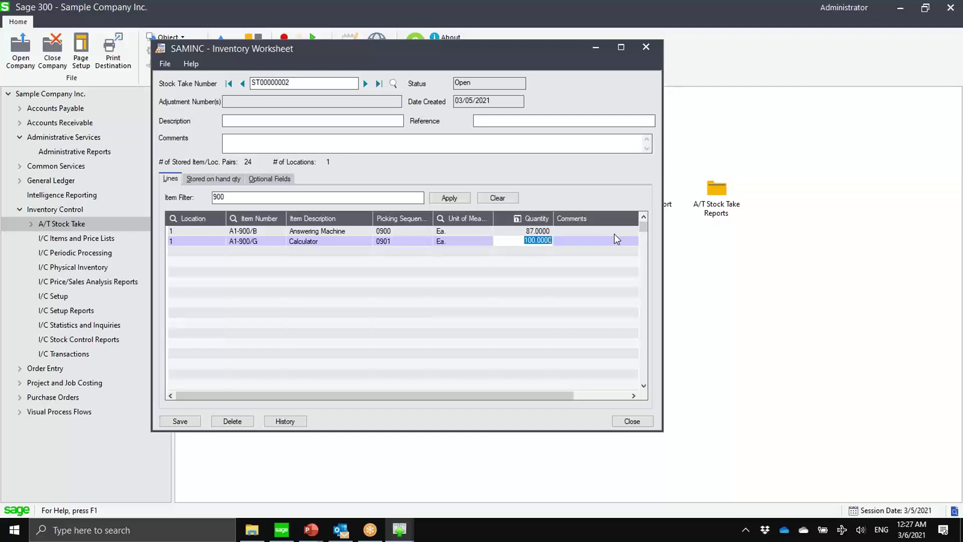
text(95)
key(Tab)
Reduce lot 00025-April to 9 so the lots total 99, then save the worksheet.
click(526, 218)
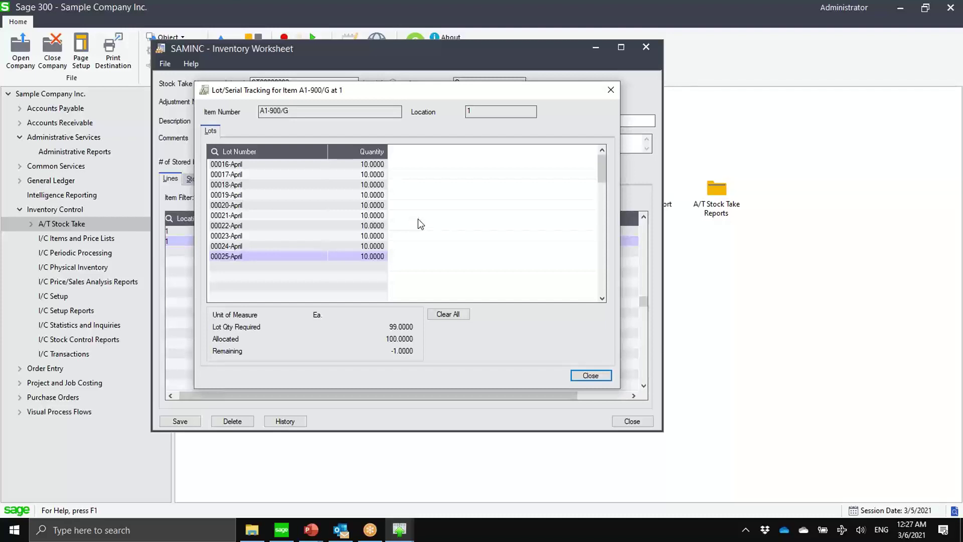
click(371, 257)
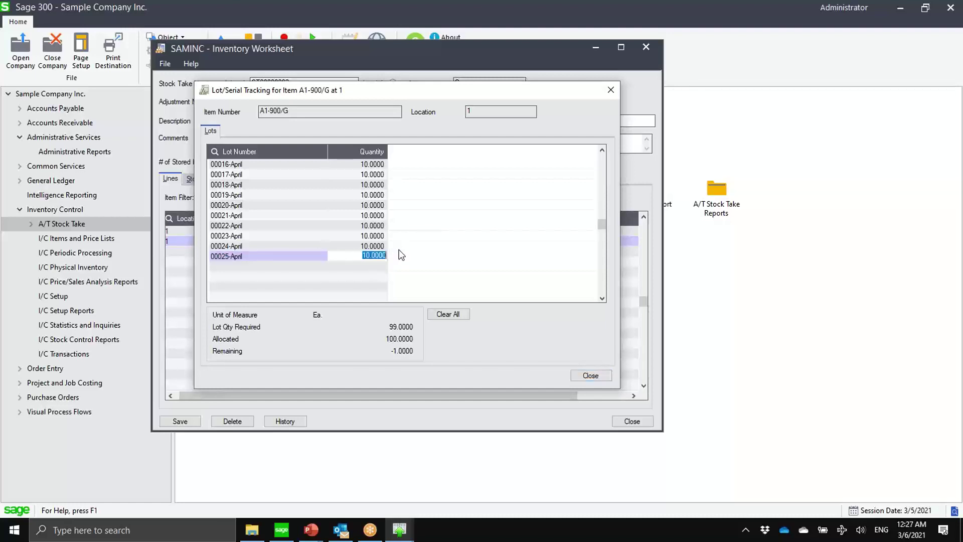
text(9)
click(372, 277)
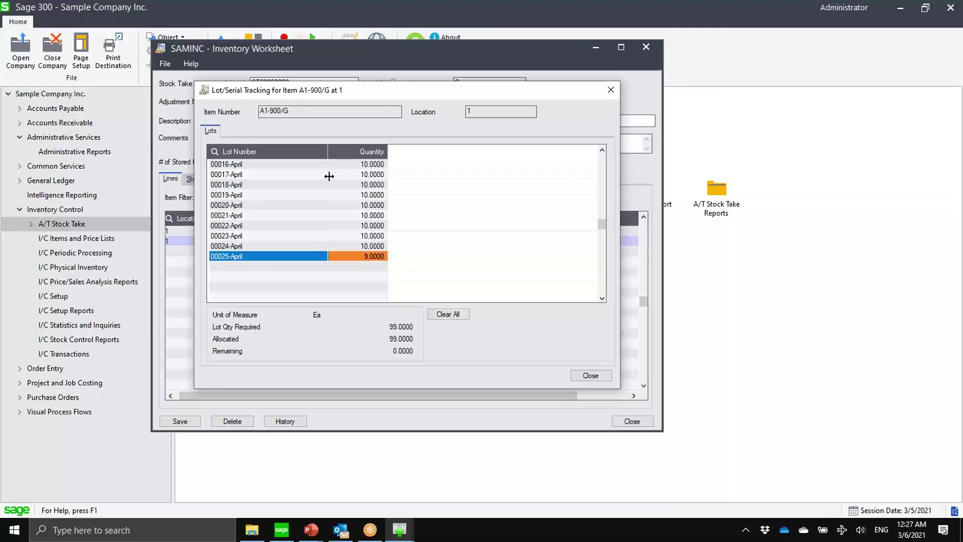
click(599, 377)
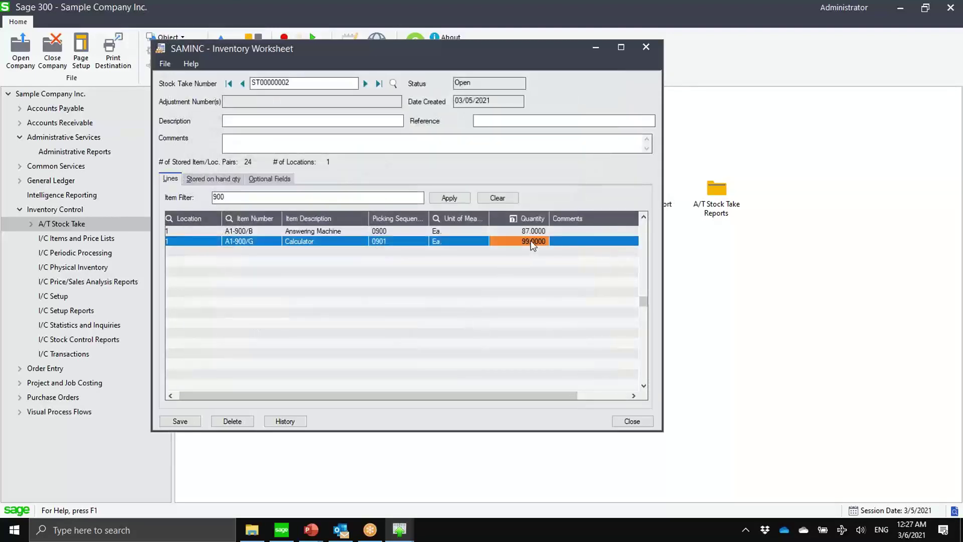
click(527, 232)
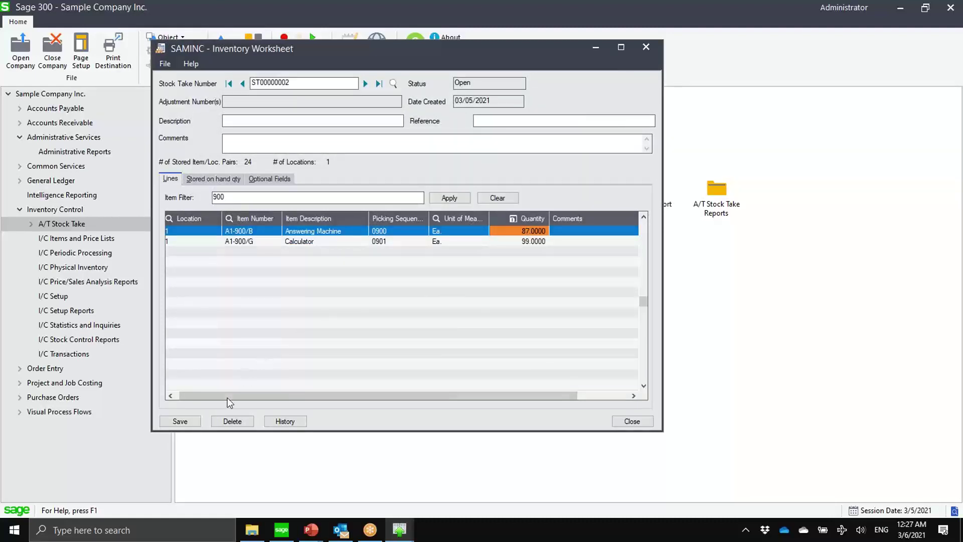
click(186, 418)
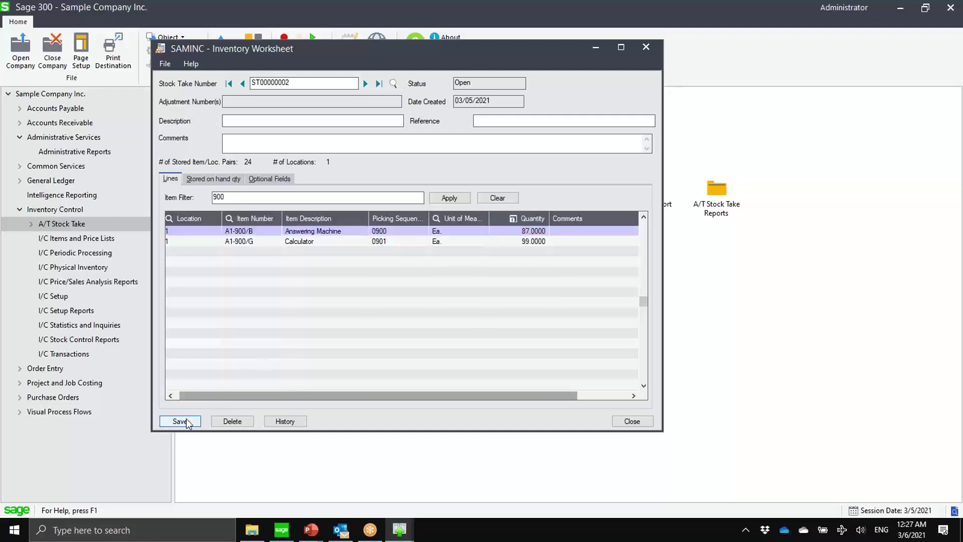
Review the Calculator A1-900/G count history, then close the ST00000002 Inventory Worksheet.
click(510, 242)
click(279, 418)
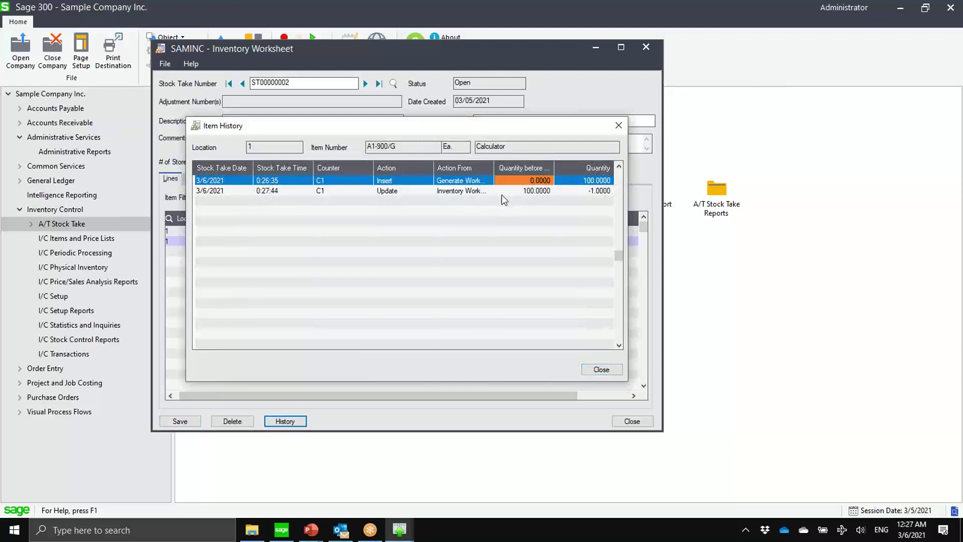
key(Left)
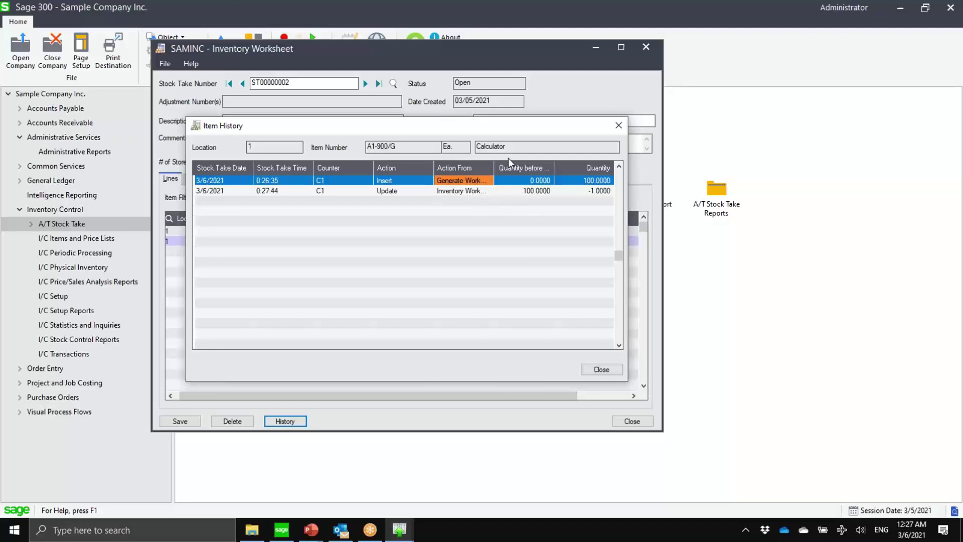
click(618, 125)
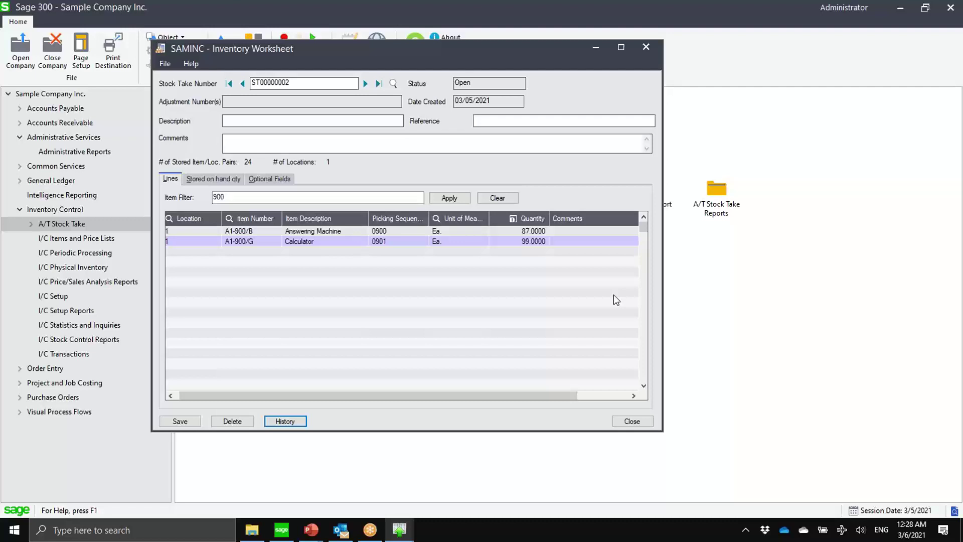
click(647, 423)
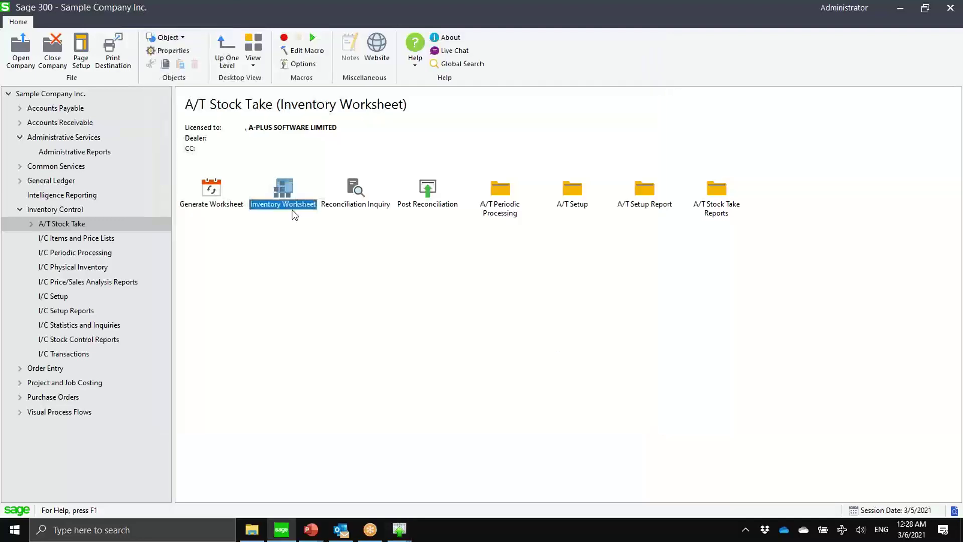
In A/T Options, set the Value Based cycle-count percentages to A 70, B 20, C 10.
double_click(576, 203)
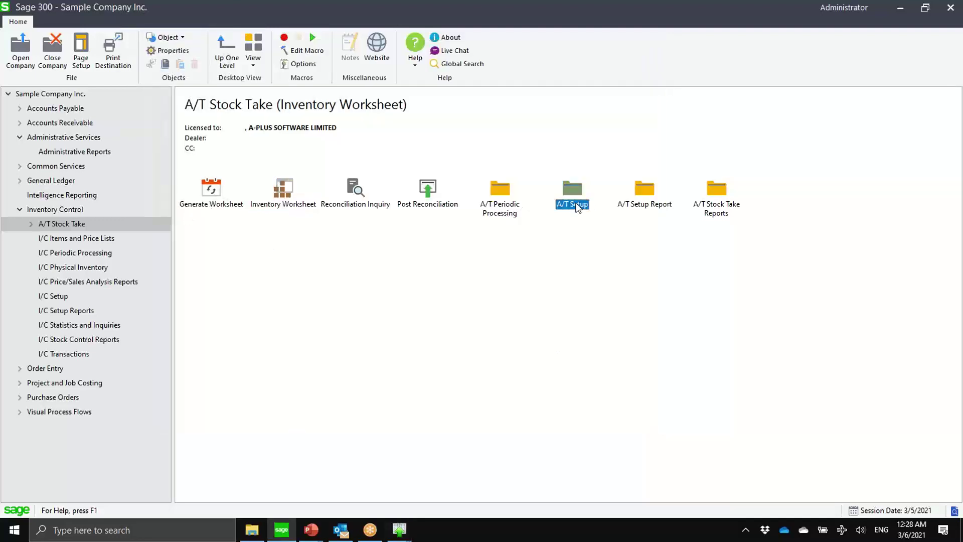
click(277, 203)
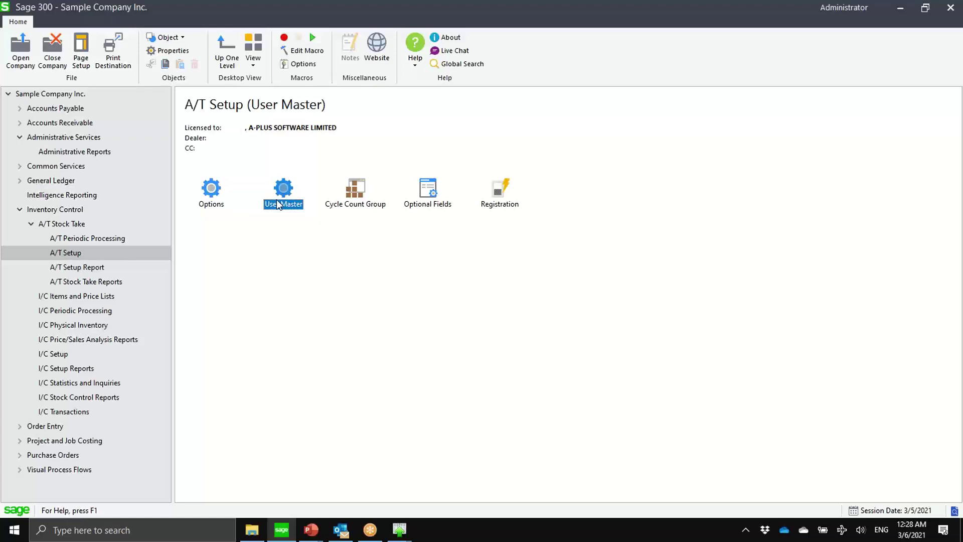
click(209, 197)
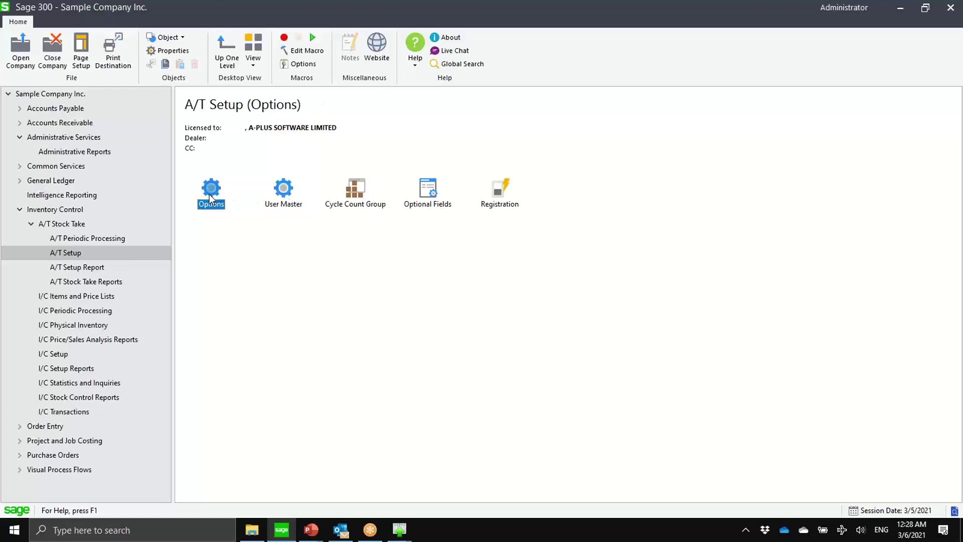
double_click(209, 195)
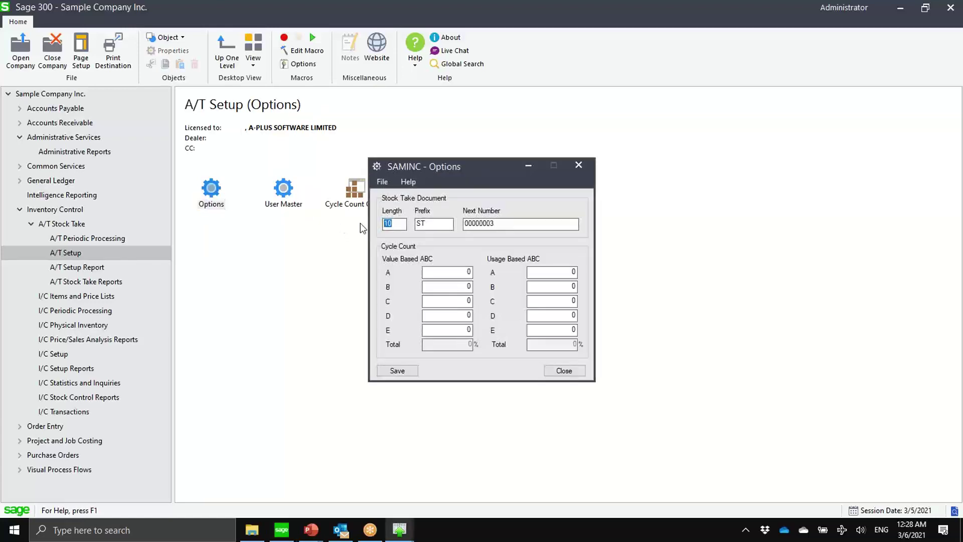
click(467, 275)
text(70)
click(455, 289)
text(20)
key(Tab)
text(10)
key(Tab)
Set the Usage Based percentages to A 60, B 10, C 30 and save the options.
click(553, 270)
text(60)
key(Tab)
text(10)
key(Tab)
text(30)
key(Tab)
click(399, 373)
click(550, 373)
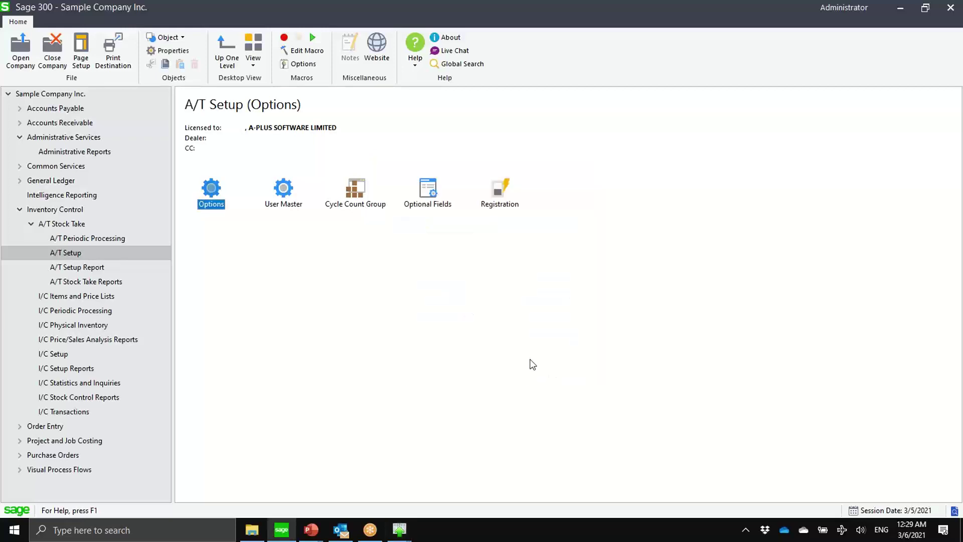
Add cycle count group A001 with description A1.
click(368, 207)
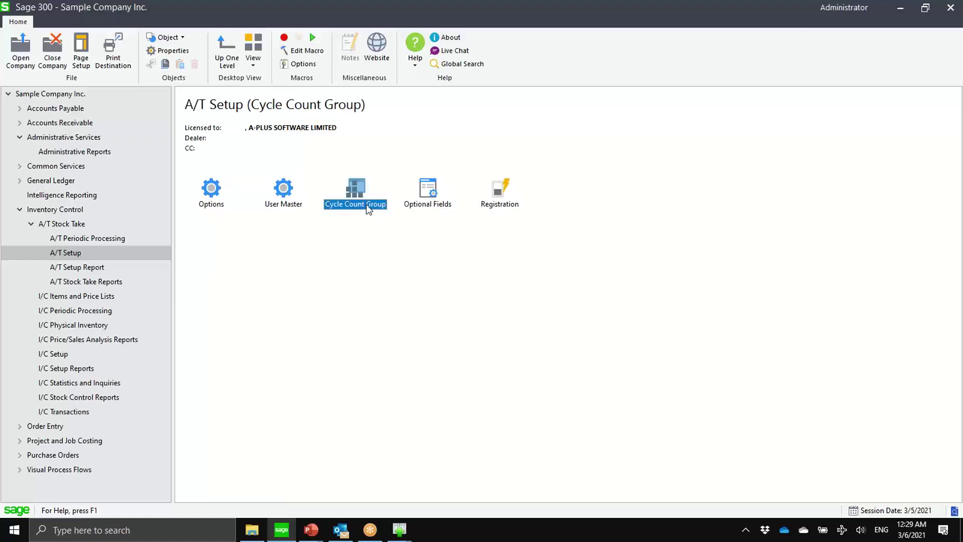
double_click(366, 204)
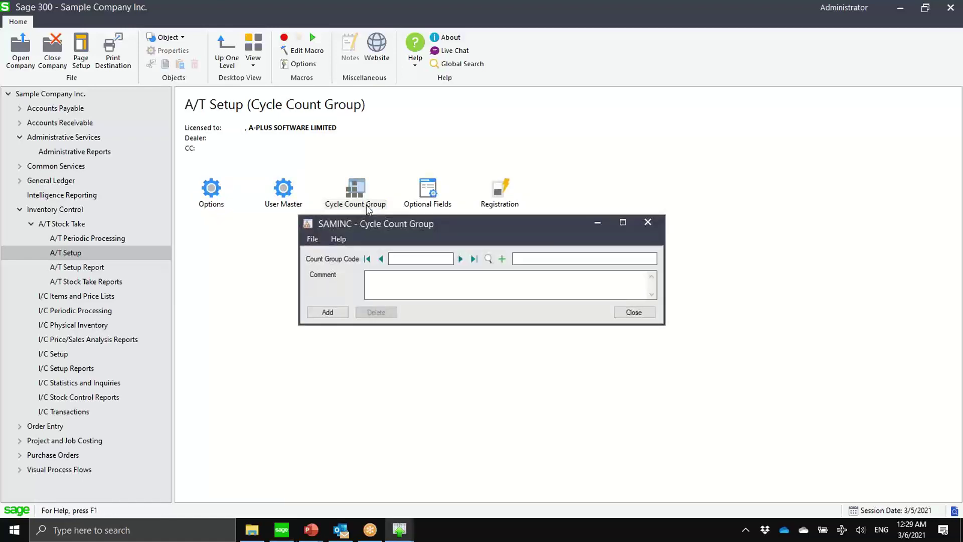
drag(383, 222, 351, 239)
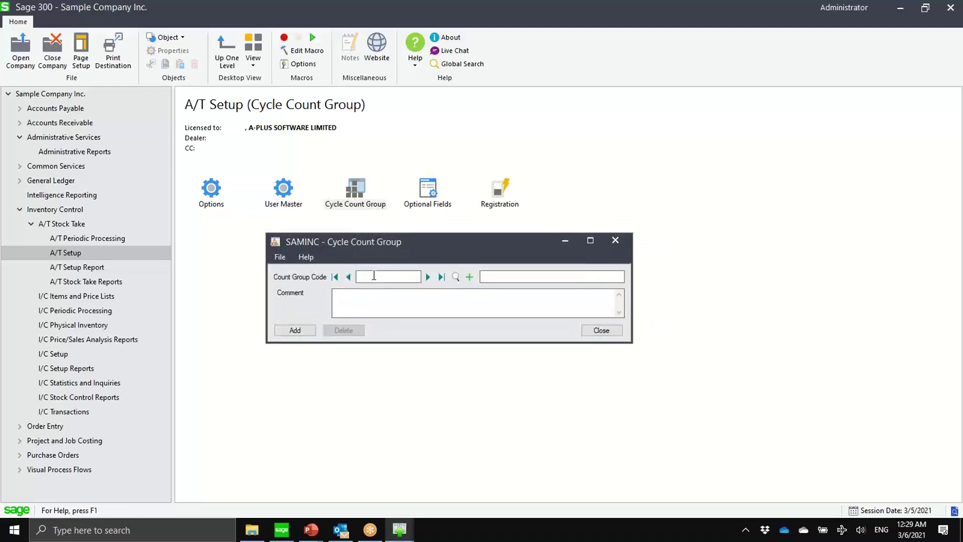
text(CG)
key(BackSpace)
key(BackSpace)
text(A00)
text(A1)
key(BackSpace)
text(1)
click(296, 334)
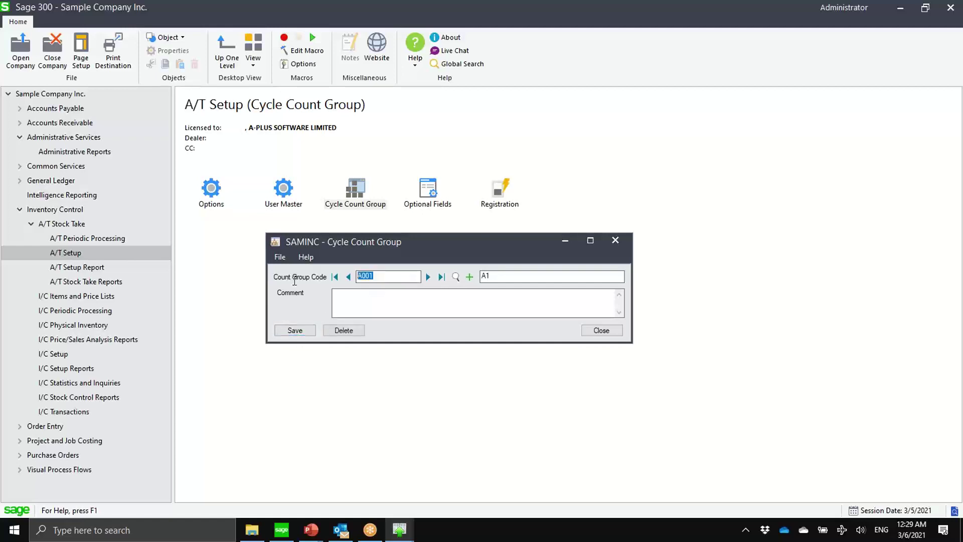
Add cycle count group B001 with description B1 and close the group window.
text(B001)
key(Tab)
text(B11)
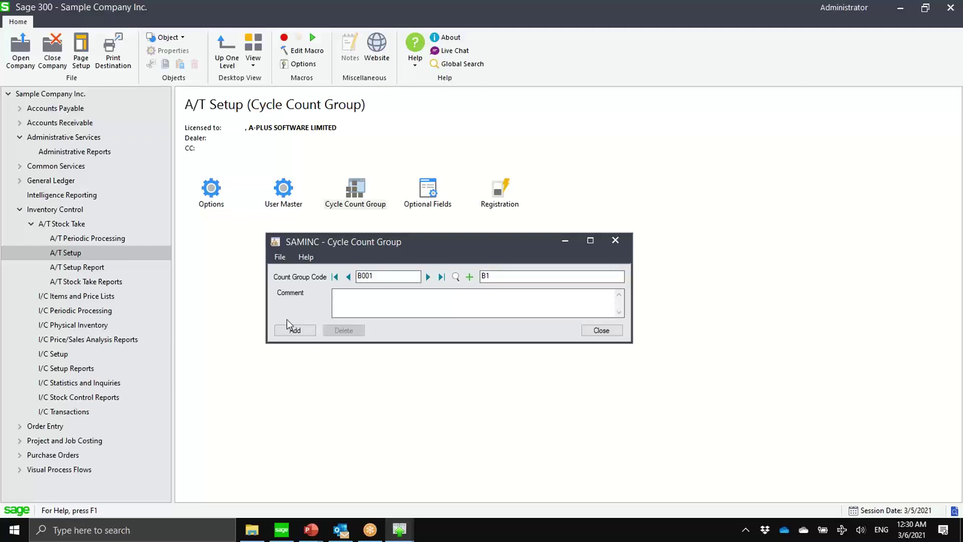
click(306, 332)
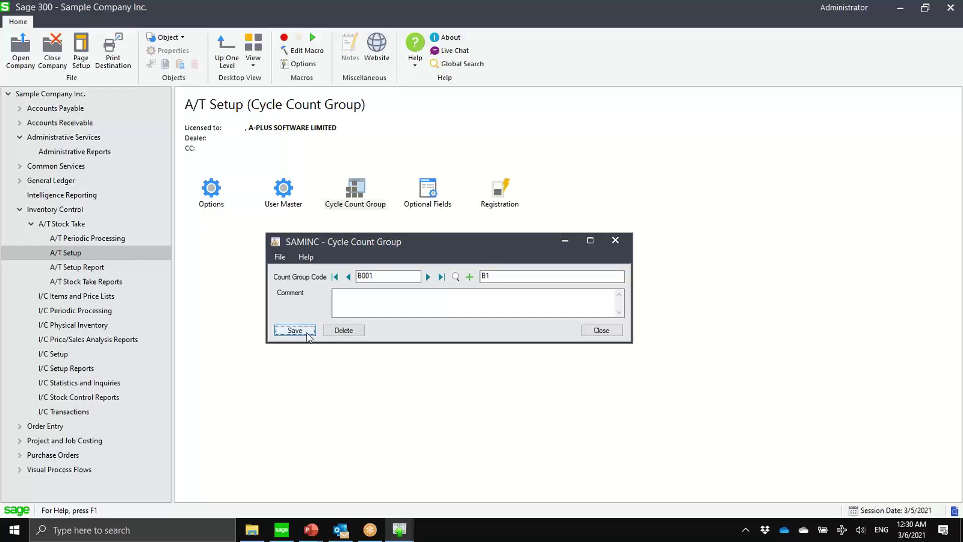
click(601, 331)
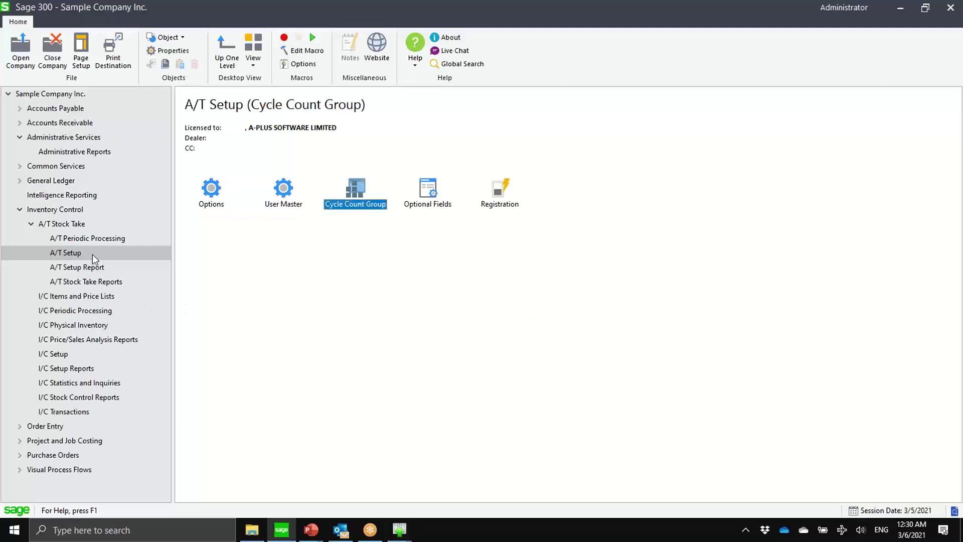
click(93, 239)
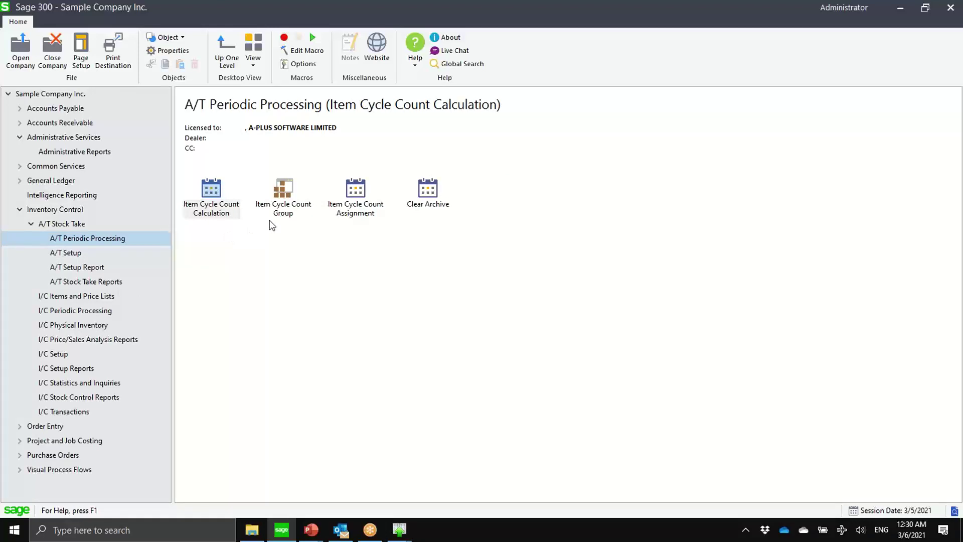
Generate the value and usage cycle-count rankings for all locations, then close the calculation window.
double_click(221, 210)
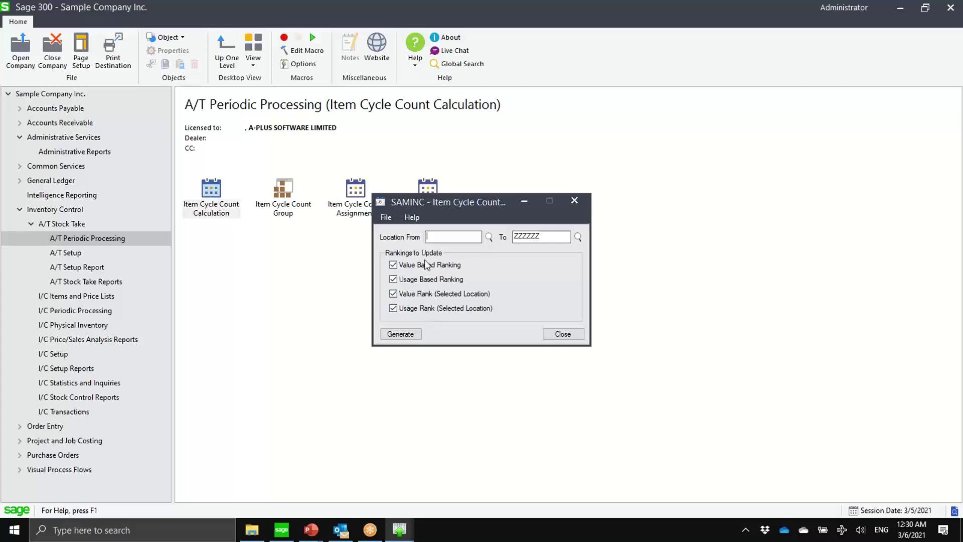
click(402, 335)
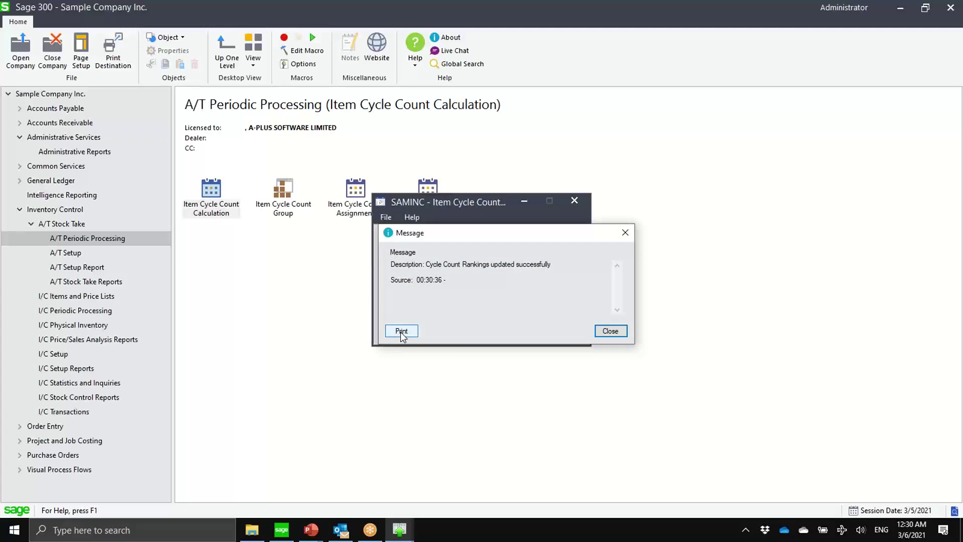
click(605, 331)
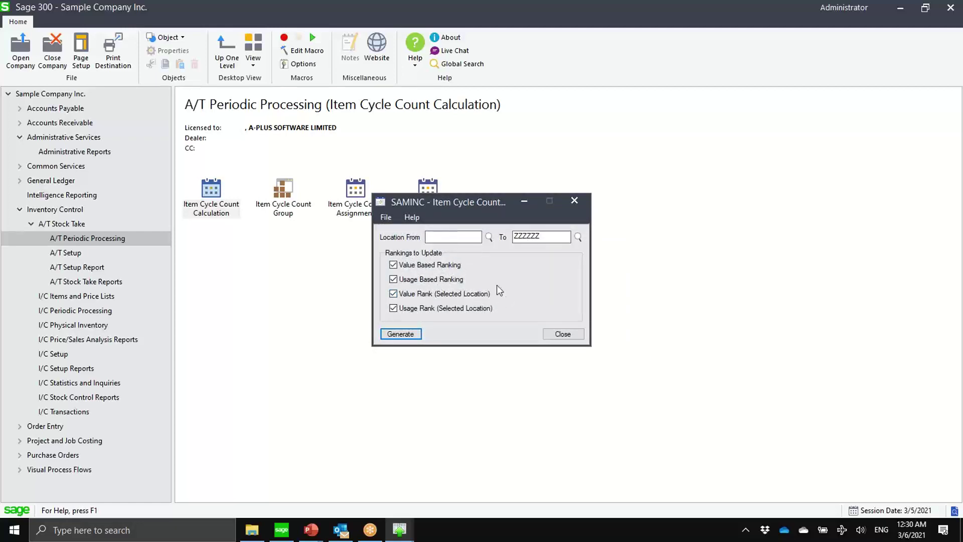
click(562, 334)
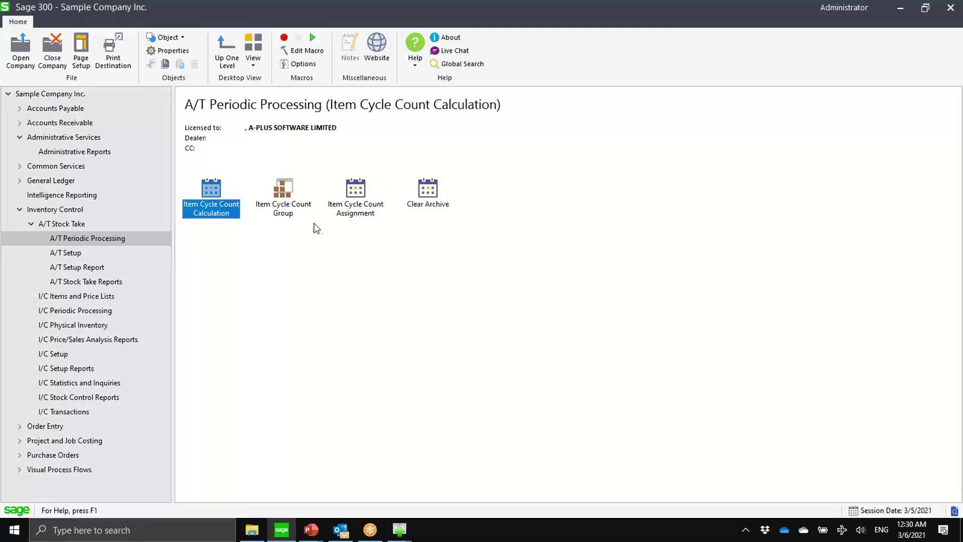
Load Fluorescent Desk Lamp A1-103/0 at location 1 in Item Cycle Count Group.
double_click(284, 209)
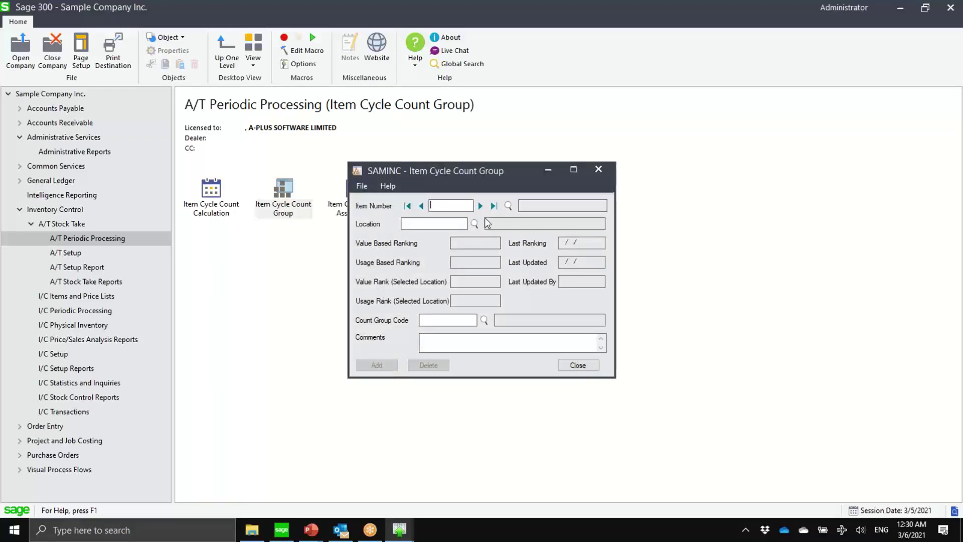
click(508, 206)
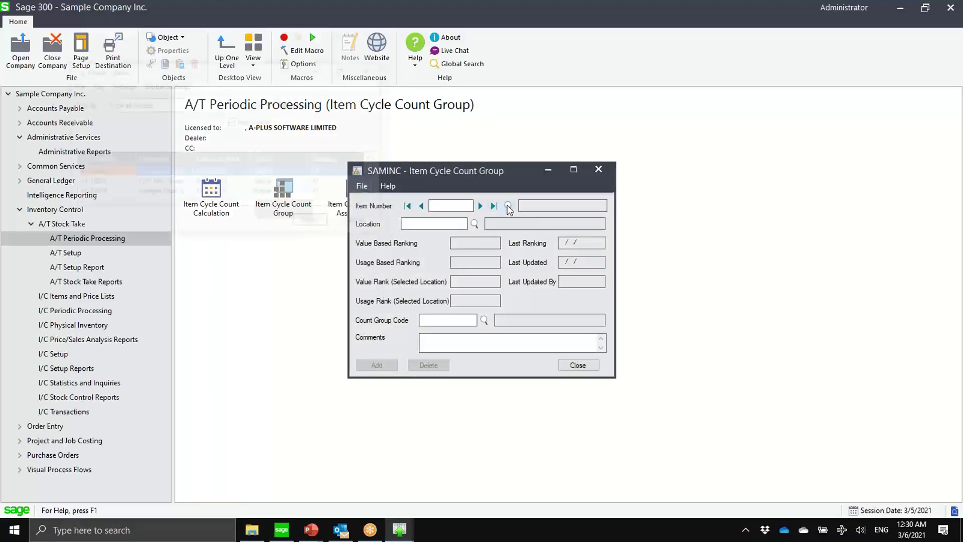
double_click(173, 173)
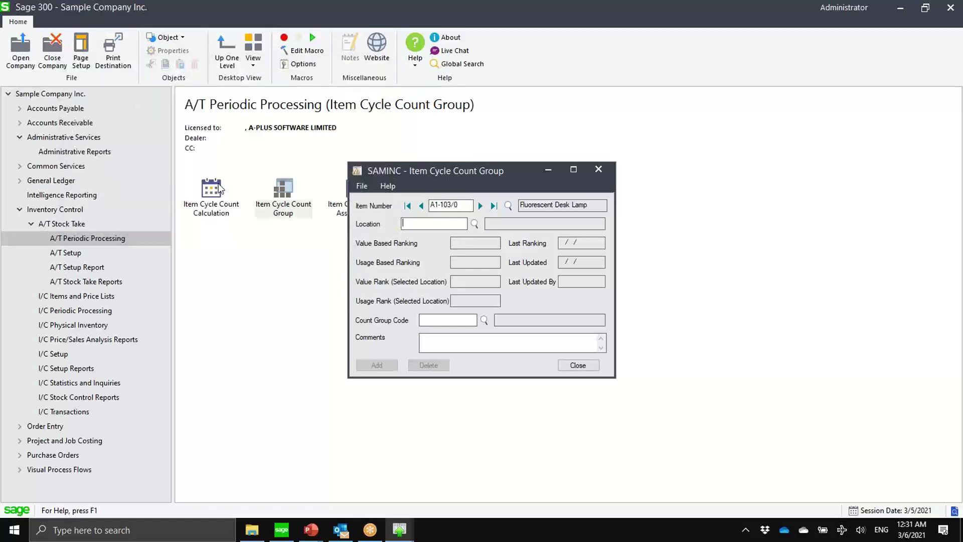
click(451, 225)
text(1)
key(Tab)
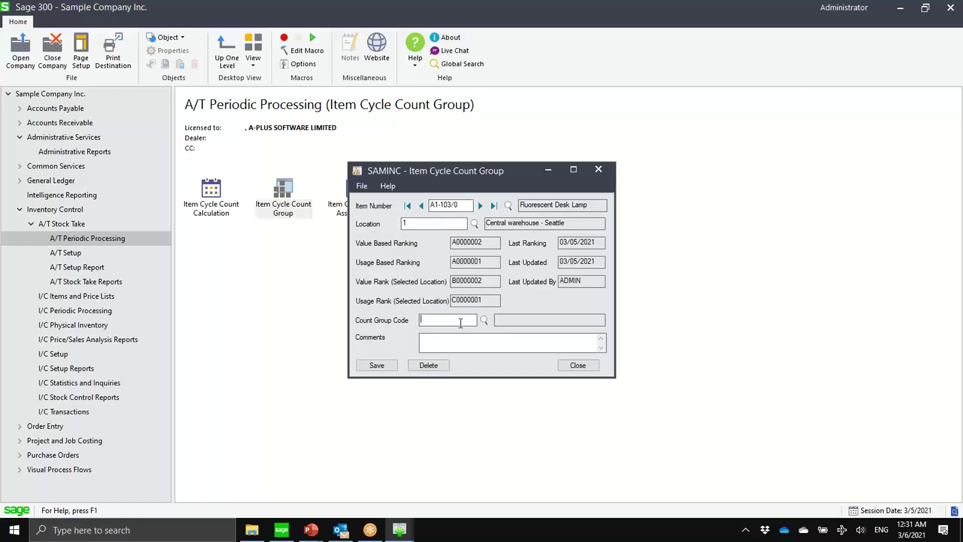
Cancel the count group lookup and close the window without assigning a group.
click(483, 320)
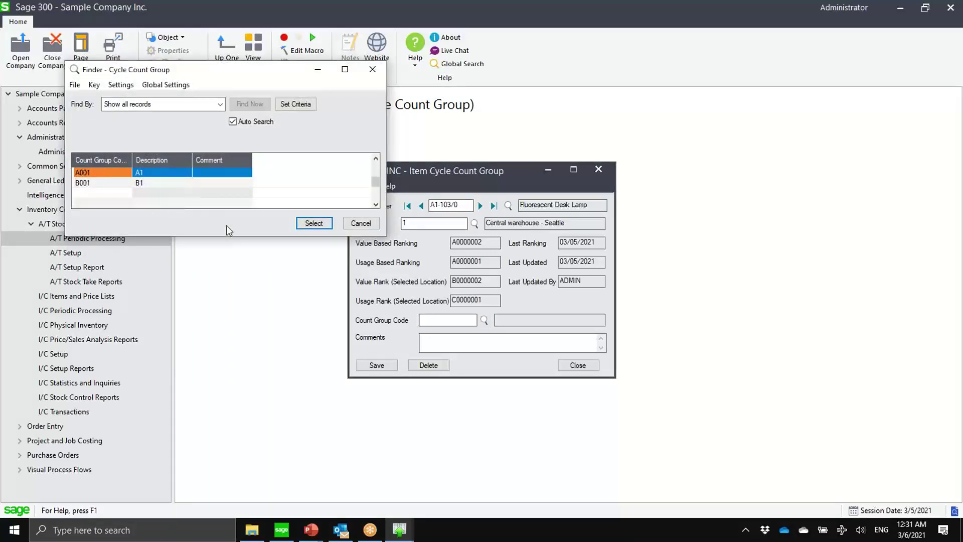
click(357, 225)
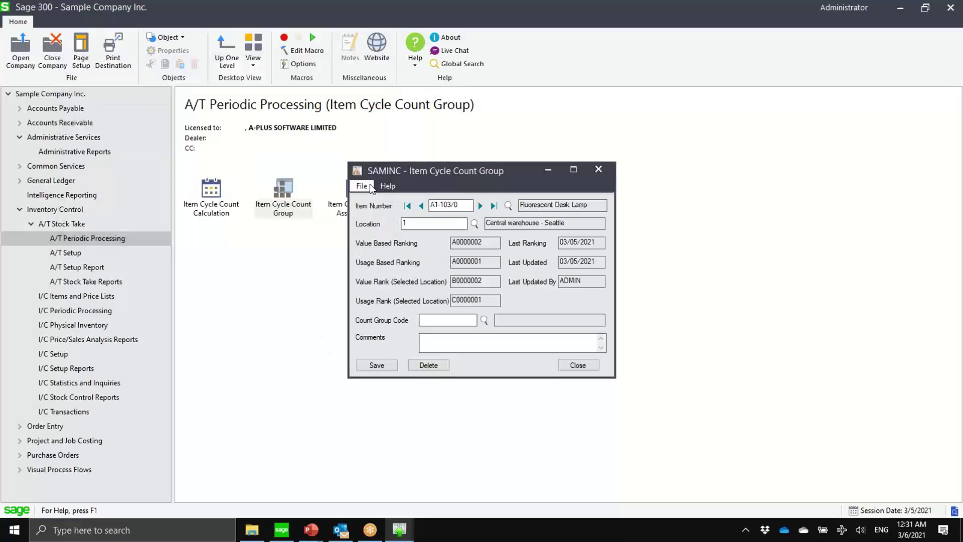
click(368, 184)
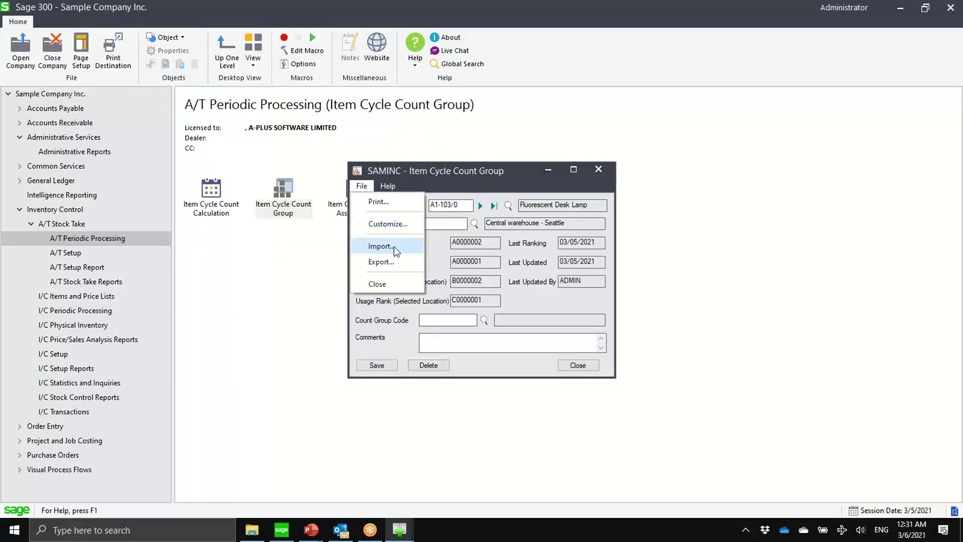
click(567, 363)
click(355, 208)
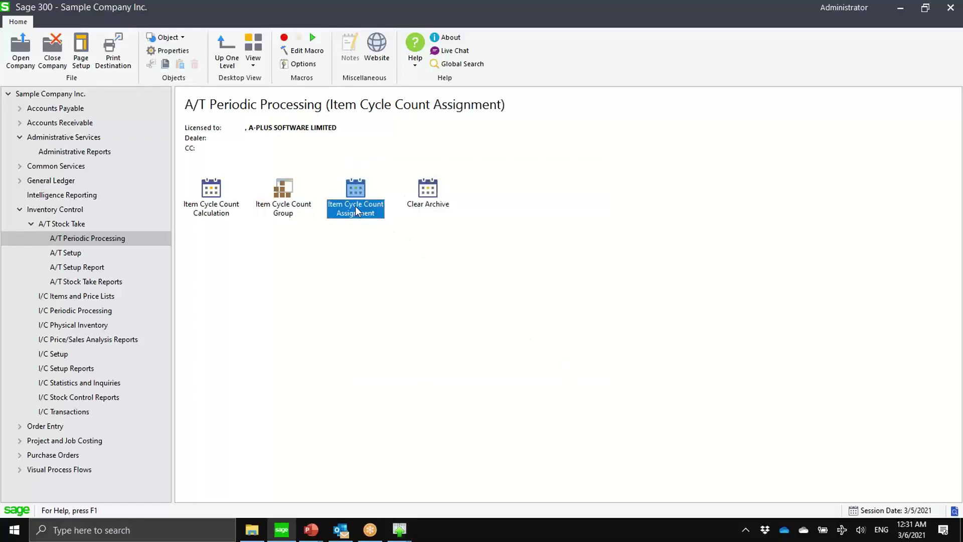
double_click(355, 208)
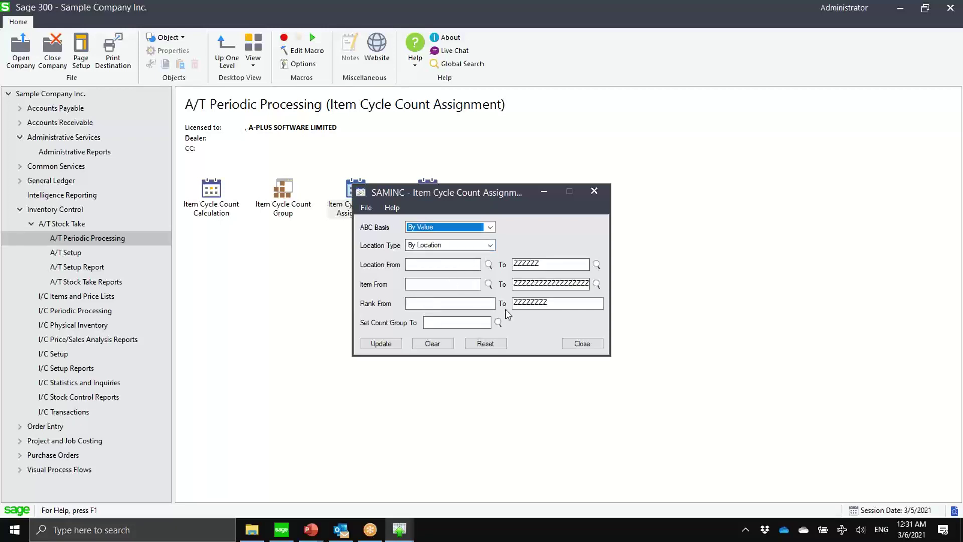
click(476, 322)
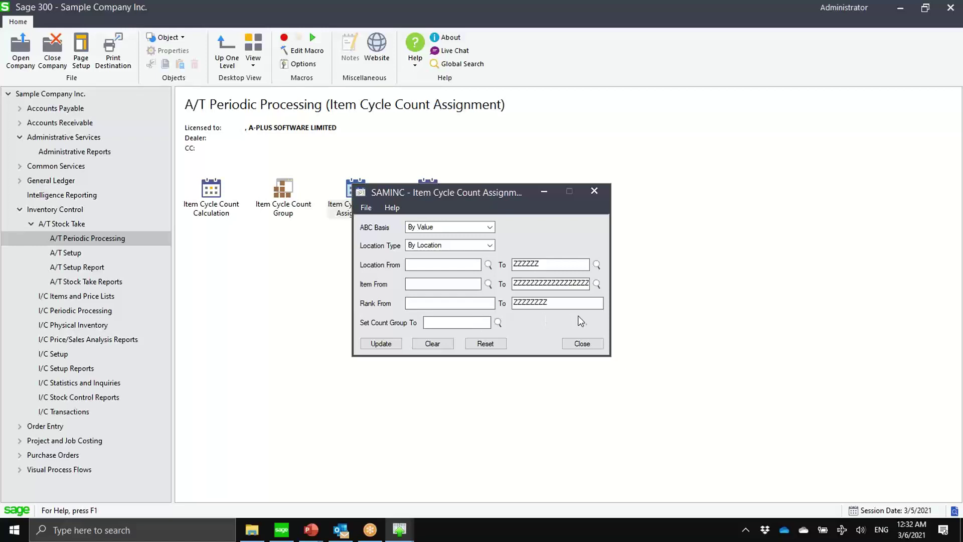
click(581, 343)
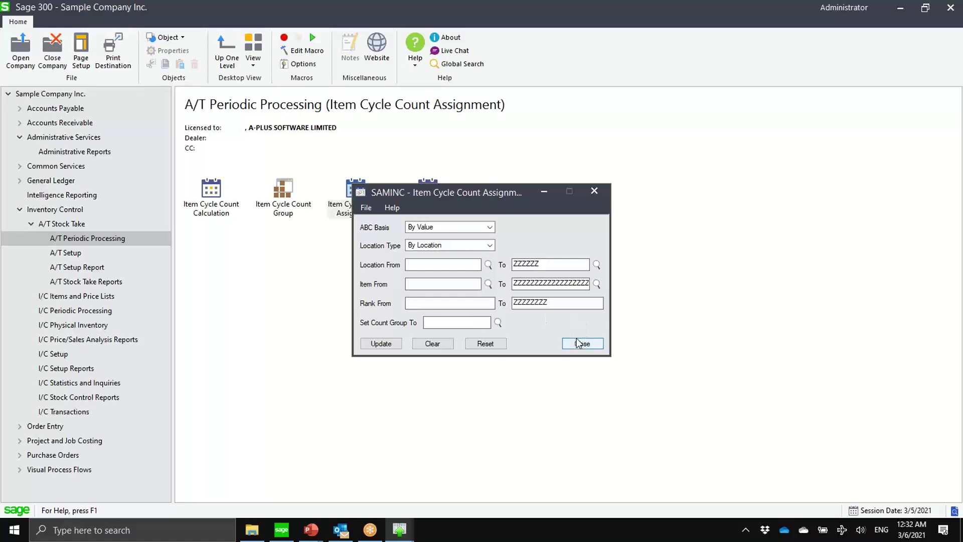
click(296, 203)
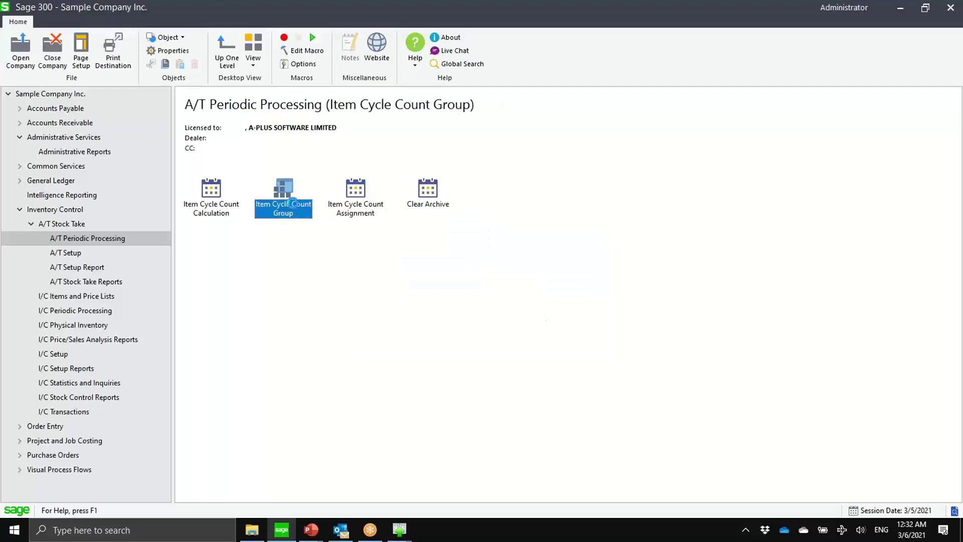
Assign count group A001 to item A1-103/0 at location 1 and save.
click(480, 205)
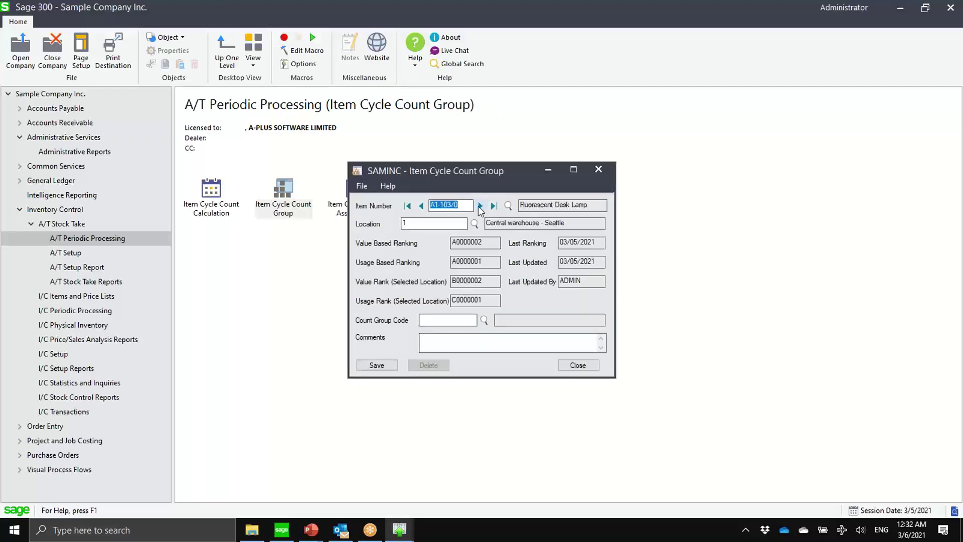
click(485, 320)
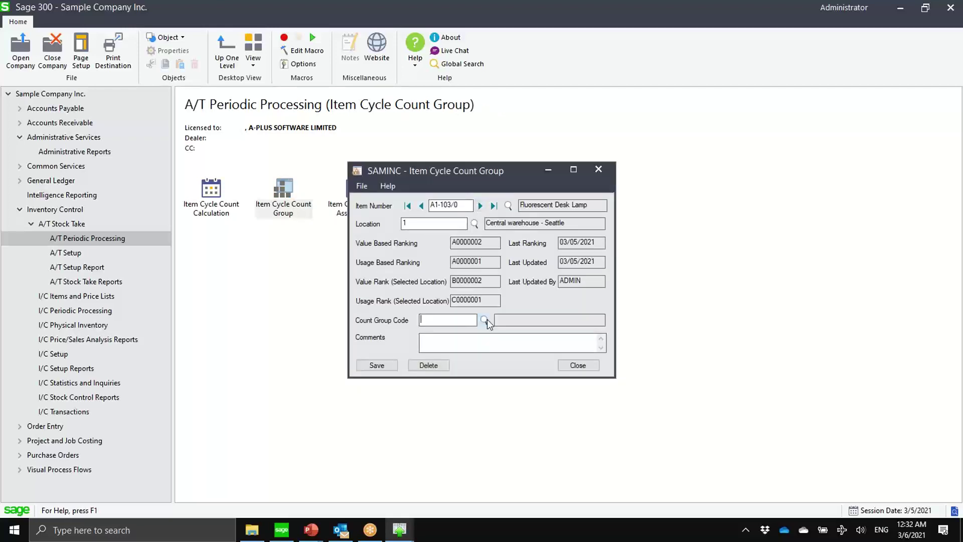
double_click(167, 173)
click(376, 366)
Assign count group A001 to item A1-105/0 at location 1, save, and close the window.
click(480, 205)
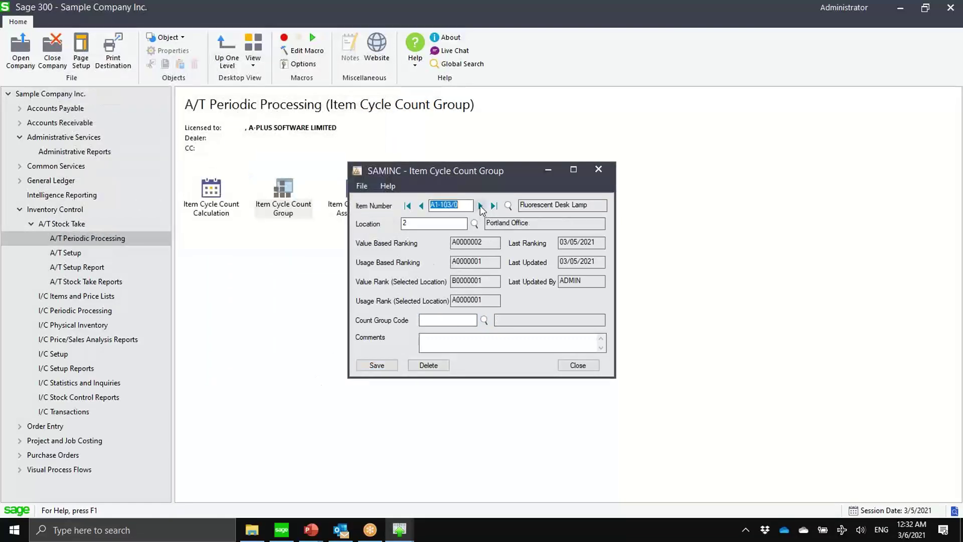
click(480, 206)
click(480, 205)
click(480, 206)
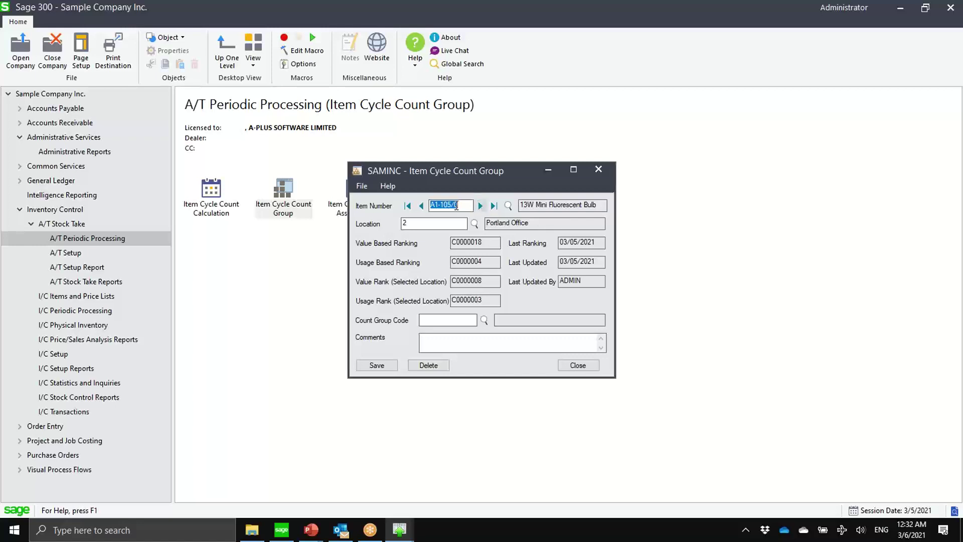
click(422, 207)
click(484, 319)
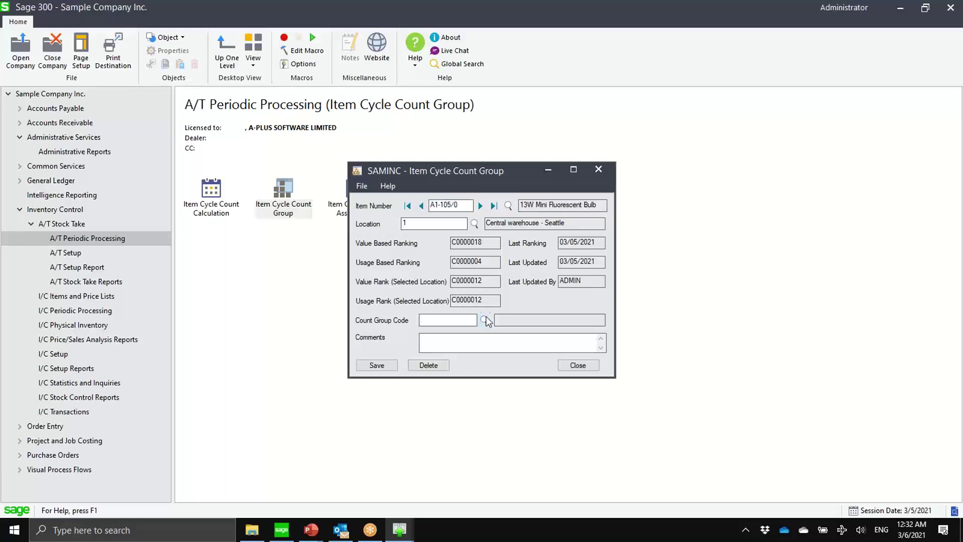
click(197, 174)
double_click(195, 173)
click(372, 366)
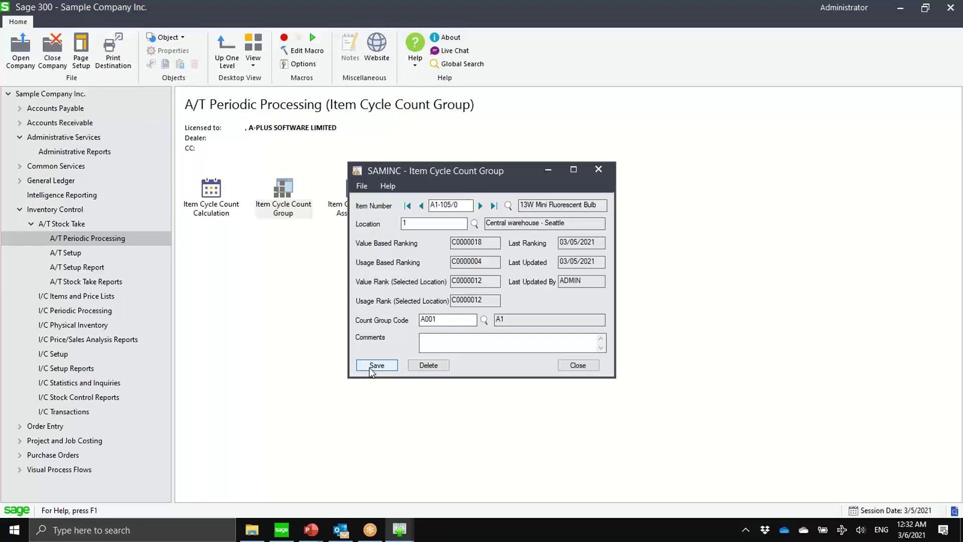
click(584, 365)
click(68, 225)
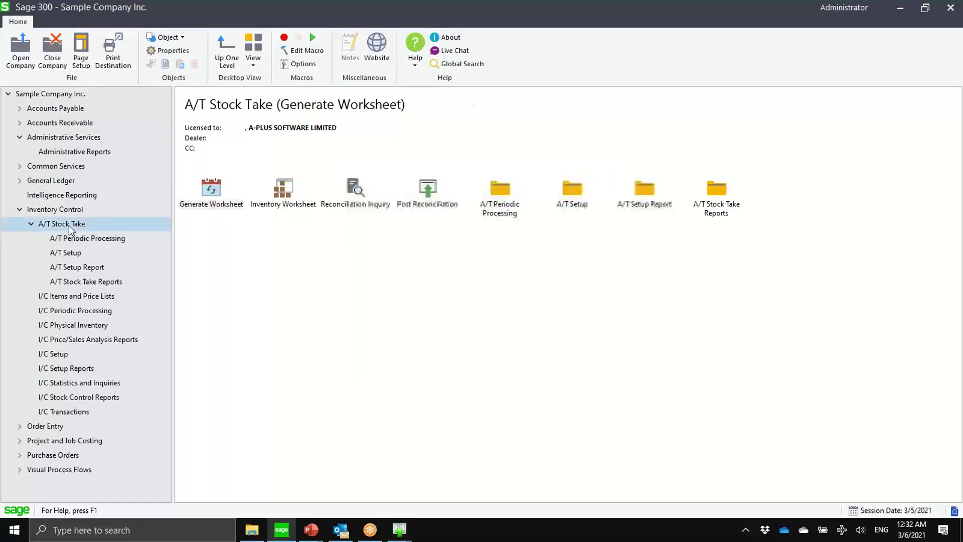
click(214, 209)
Set the worksheet filter to By Cycle Count Group with locations 1 to 1.
double_click(213, 209)
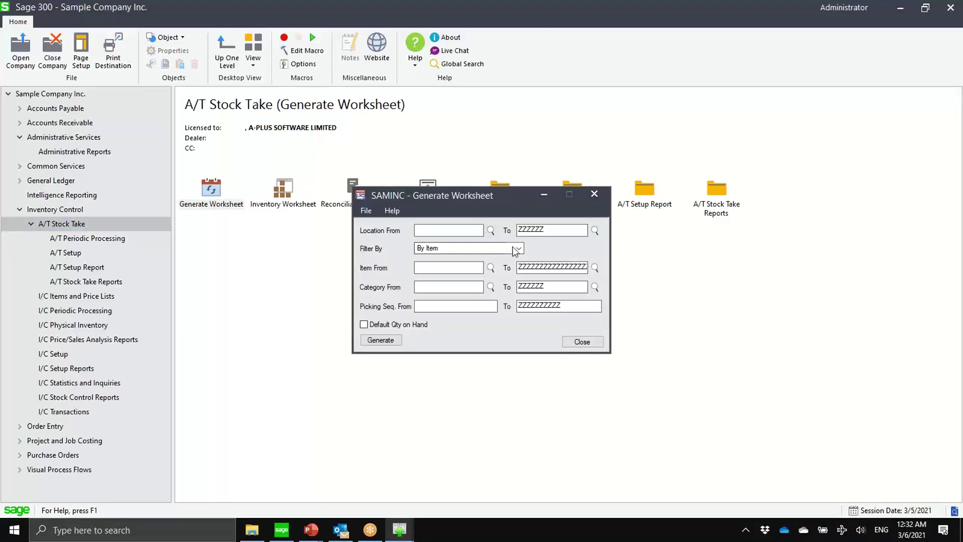
click(515, 246)
click(477, 266)
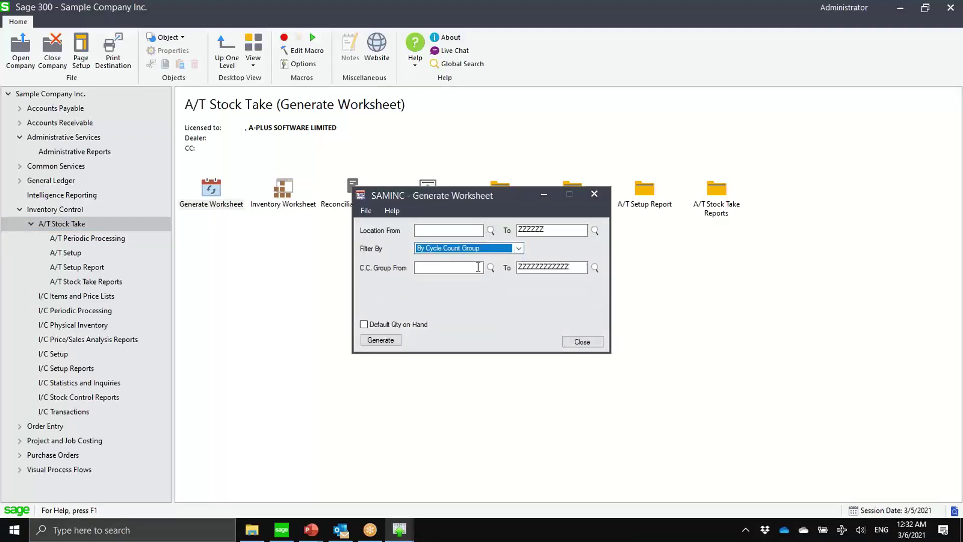
click(451, 230)
text(1)
key(Tab)
text(1)
key(Tab)
Set count groups A001 to A001 and generate stock take ST00000003.
click(493, 269)
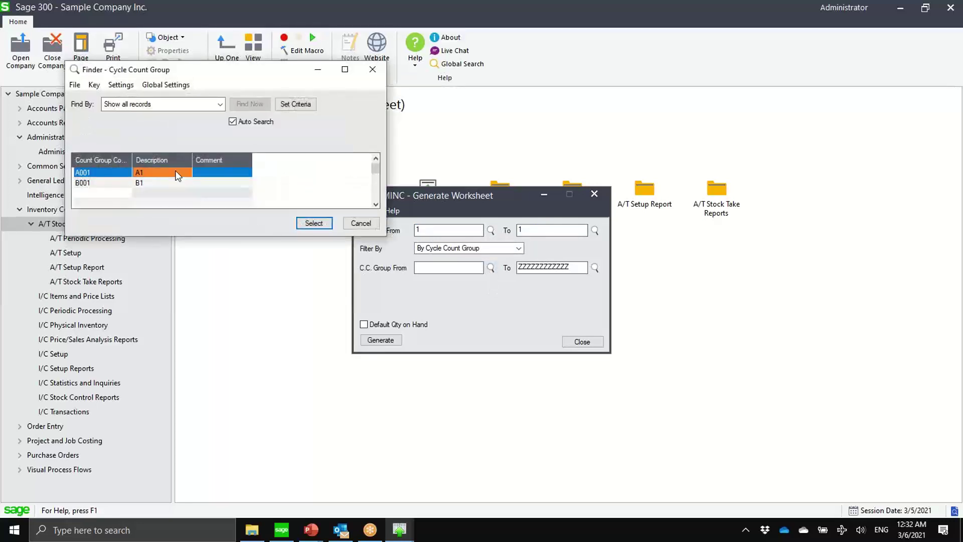
click(314, 223)
click(595, 269)
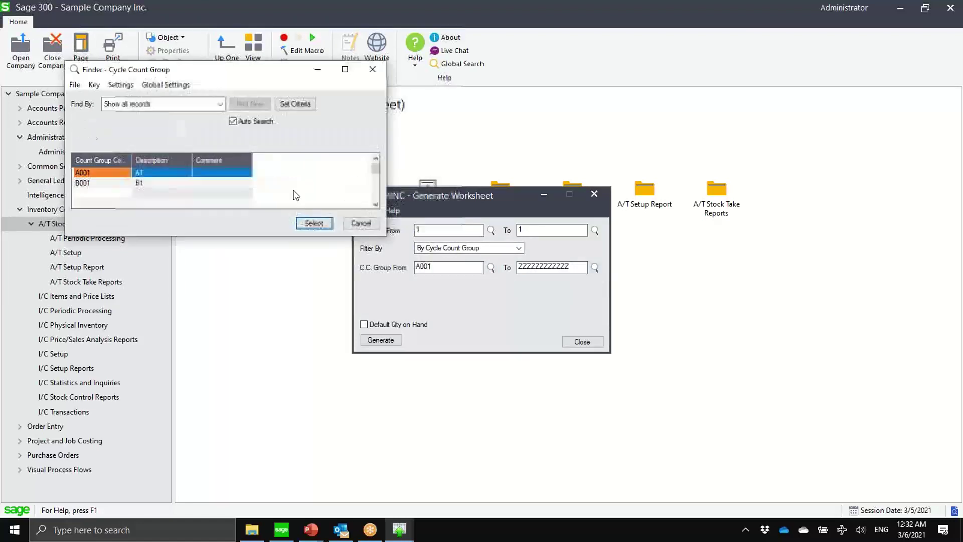
double_click(209, 171)
click(380, 341)
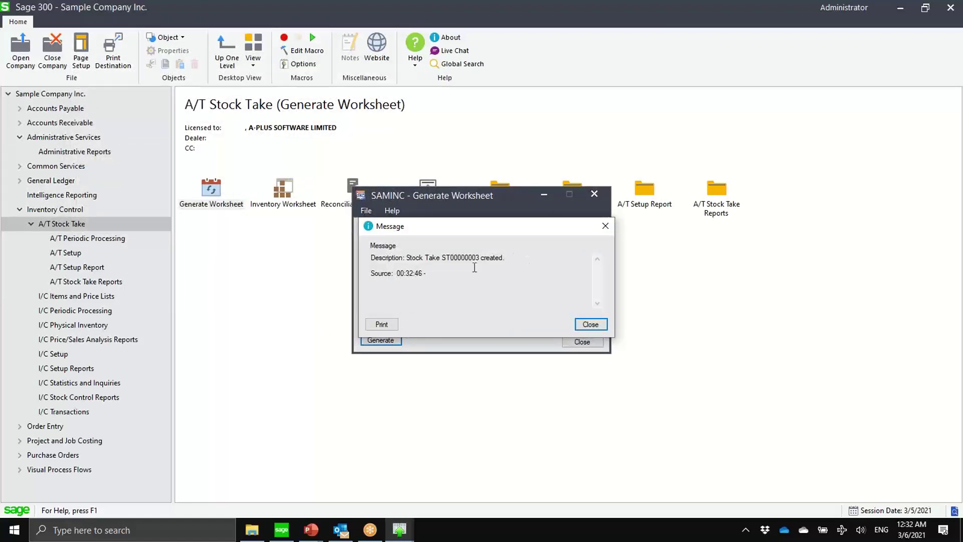
click(589, 325)
key(alt+F4)
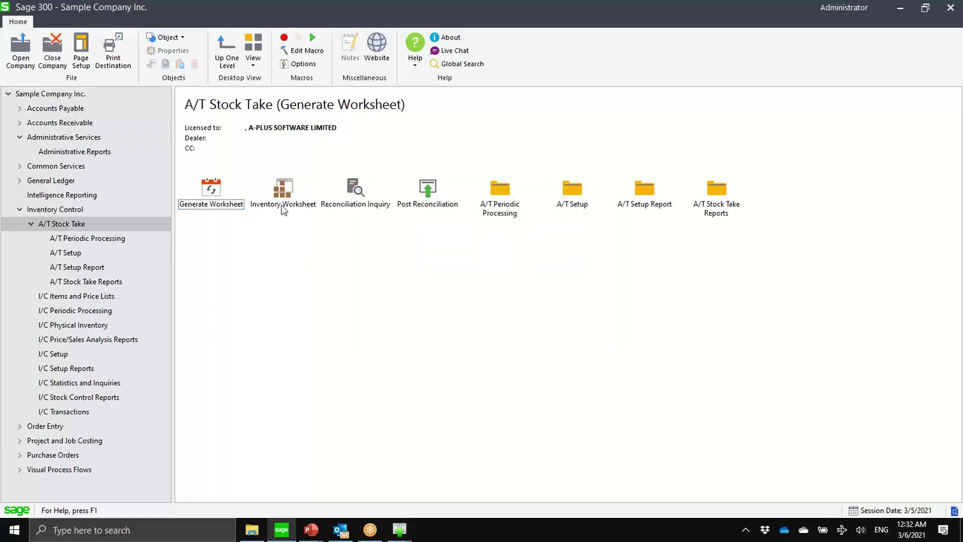
Load stock take ST00000003 into the Inventory Worksheet, showing lamp A1-103/0 and bulb A1-105/0.
double_click(282, 203)
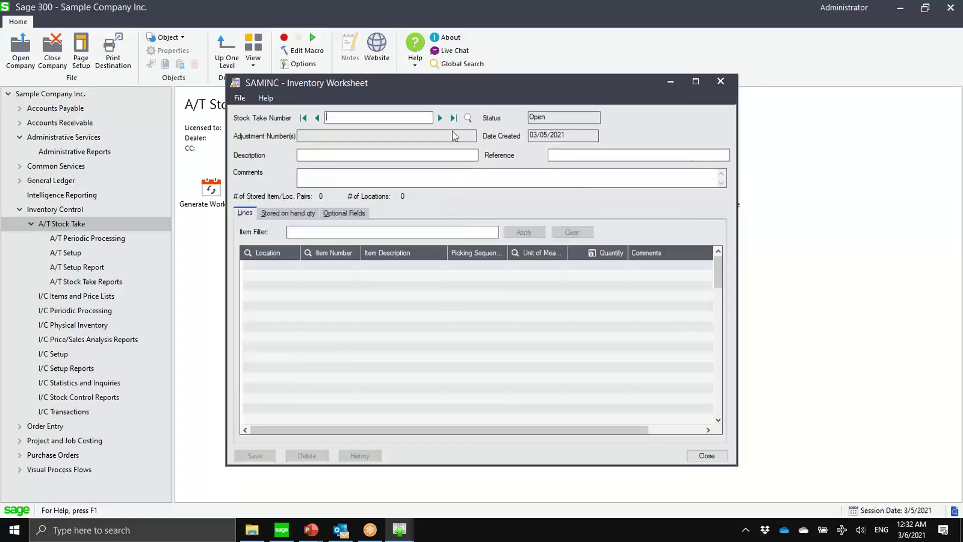
click(467, 118)
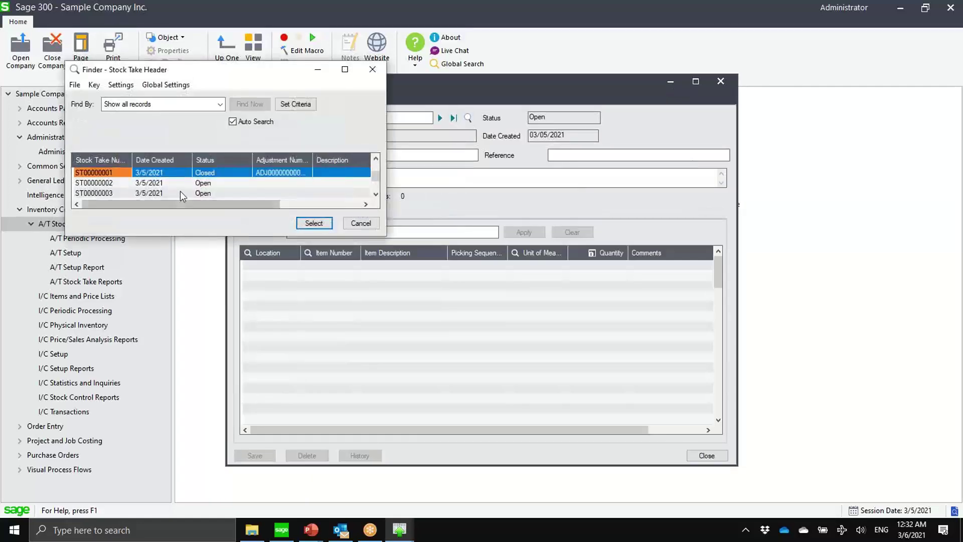
click(174, 193)
double_click(174, 193)
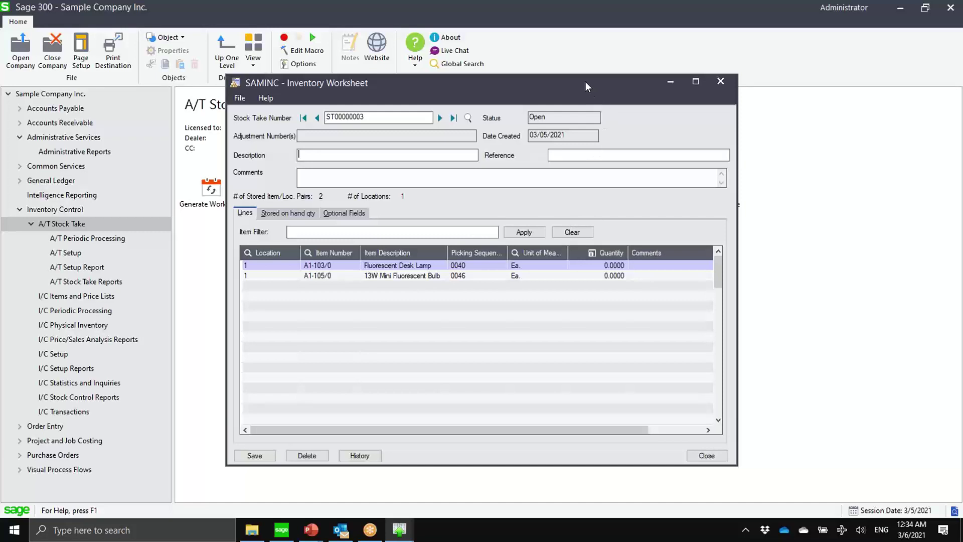
Scroll across the ST00000003 worksheet lines, then close it and show Inventory Control.
drag(586, 82, 549, 103)
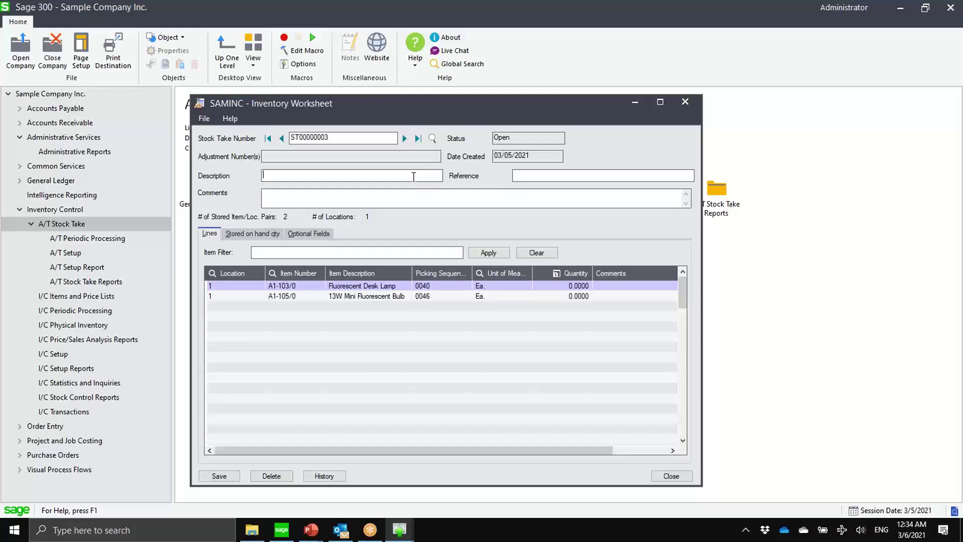
click(550, 178)
drag(529, 450, 584, 449)
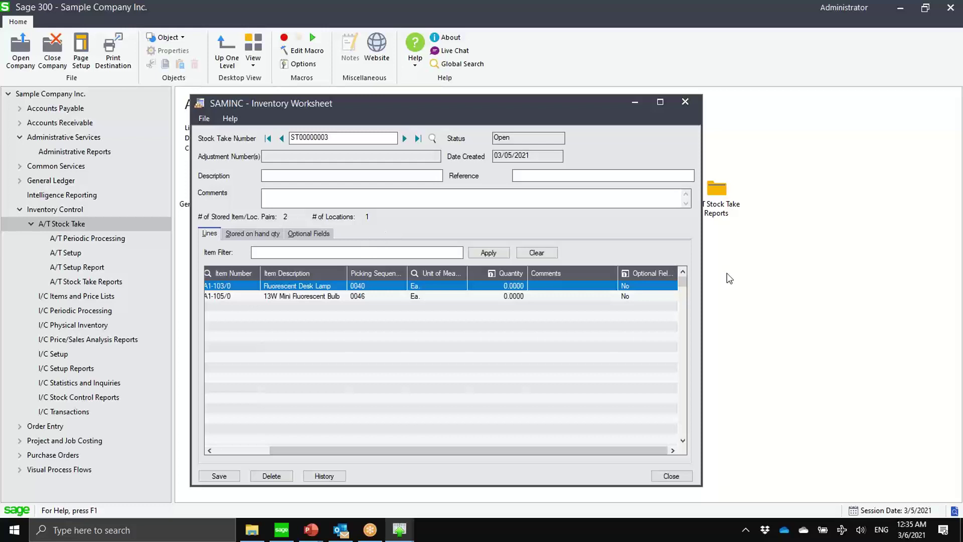
key(alt+F4)
click(75, 210)
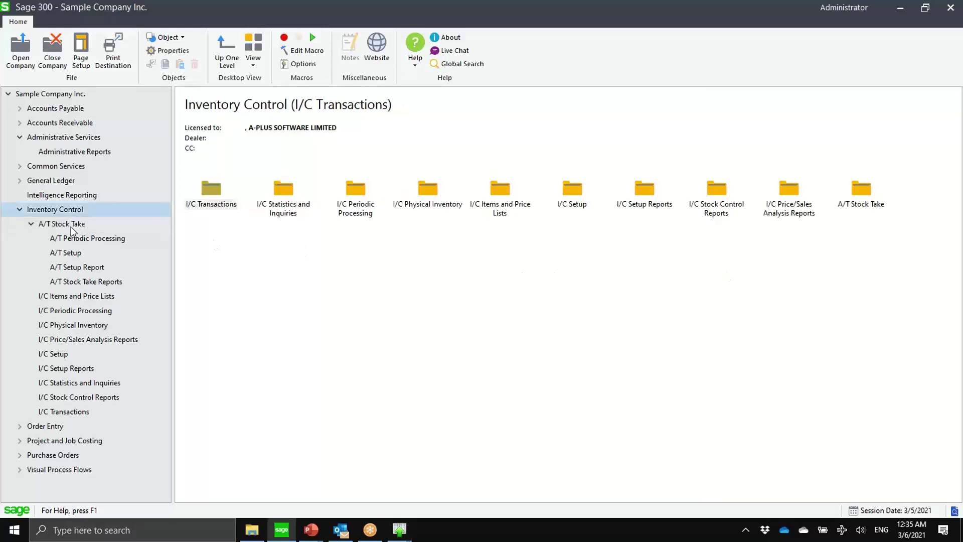
Look up cycle count group A001 in A/T Setup, then close that window.
click(65, 224)
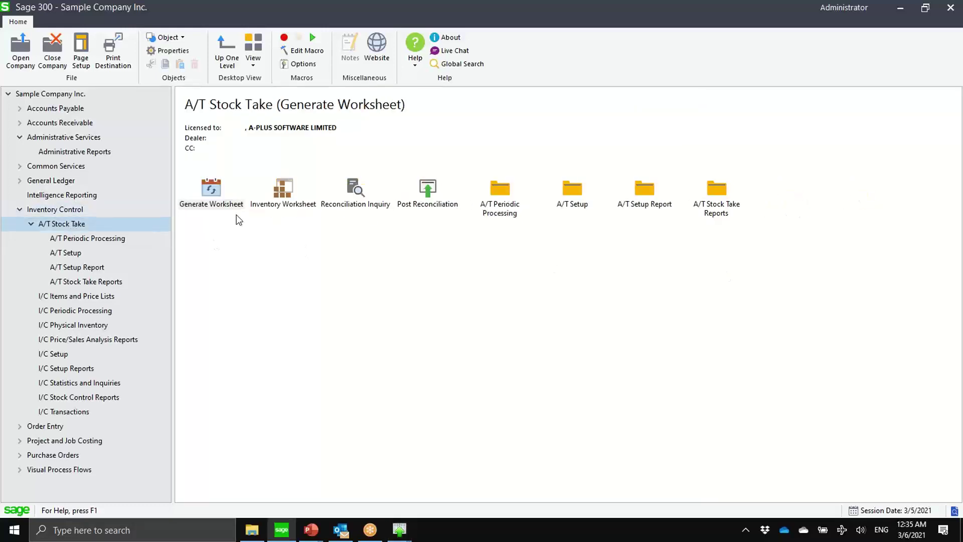
click(291, 205)
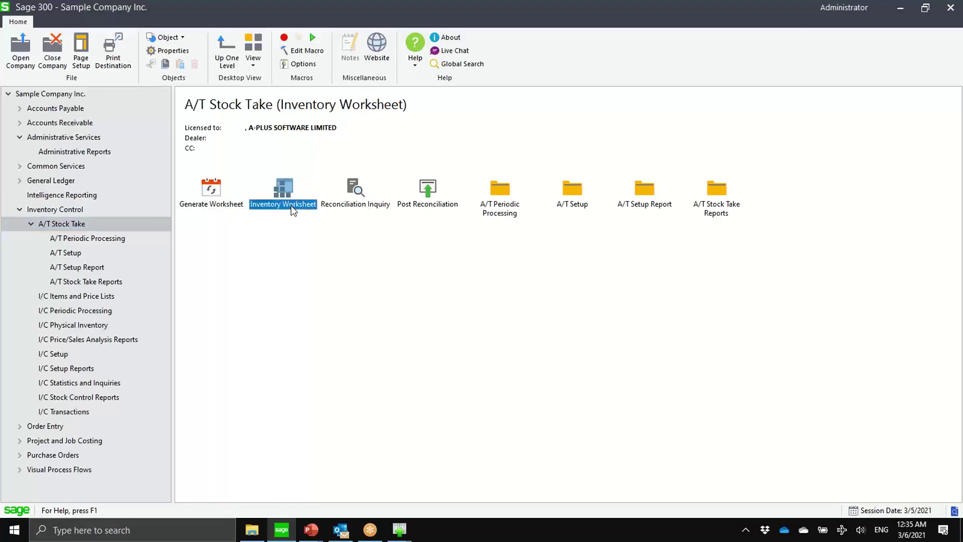
click(566, 206)
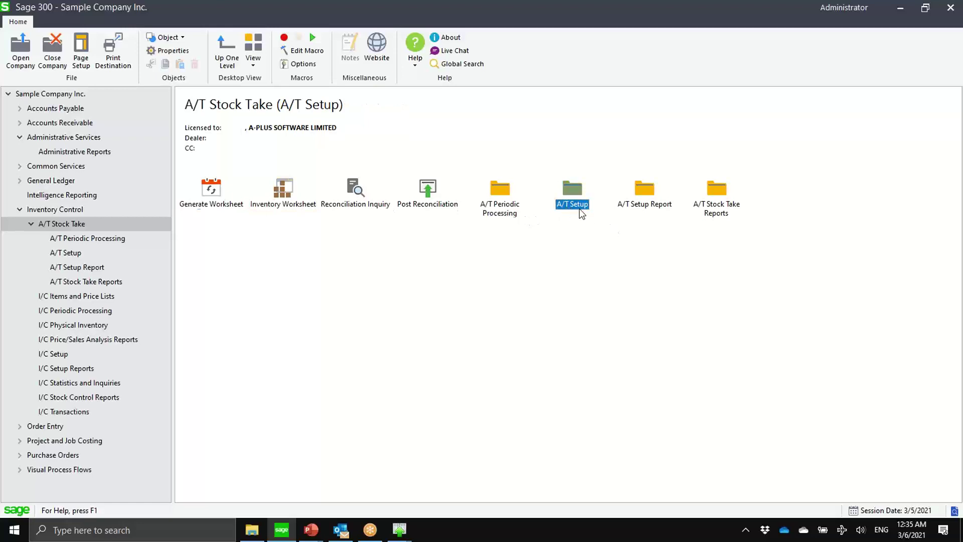
double_click(581, 213)
double_click(351, 205)
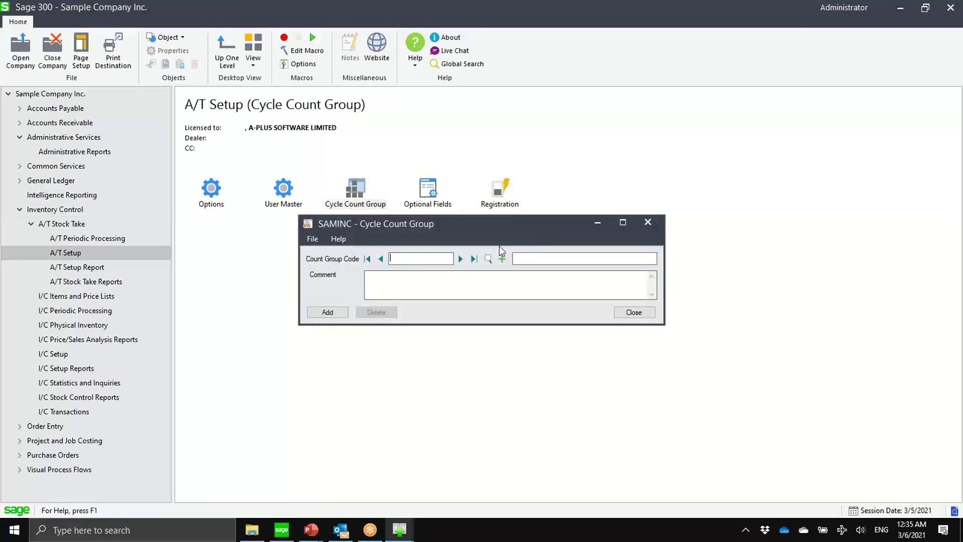
click(459, 258)
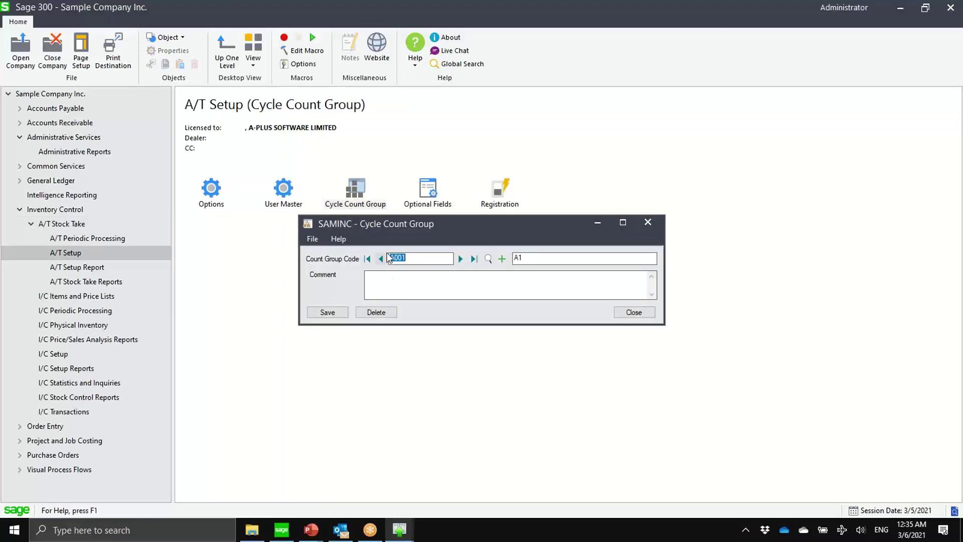
click(647, 222)
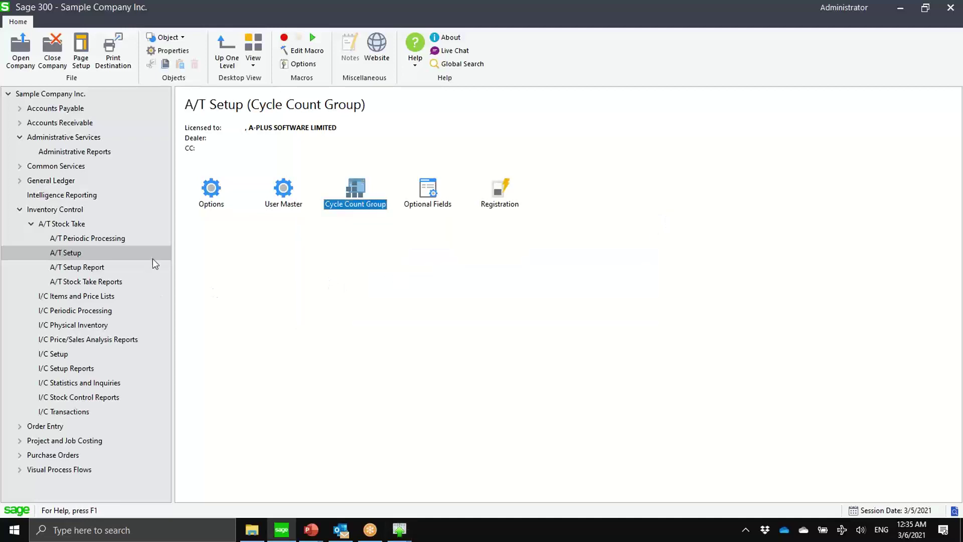
Bring up lamp A1-103/0 at location 1 in Item Cycle Count Group, showing group A001.
click(101, 238)
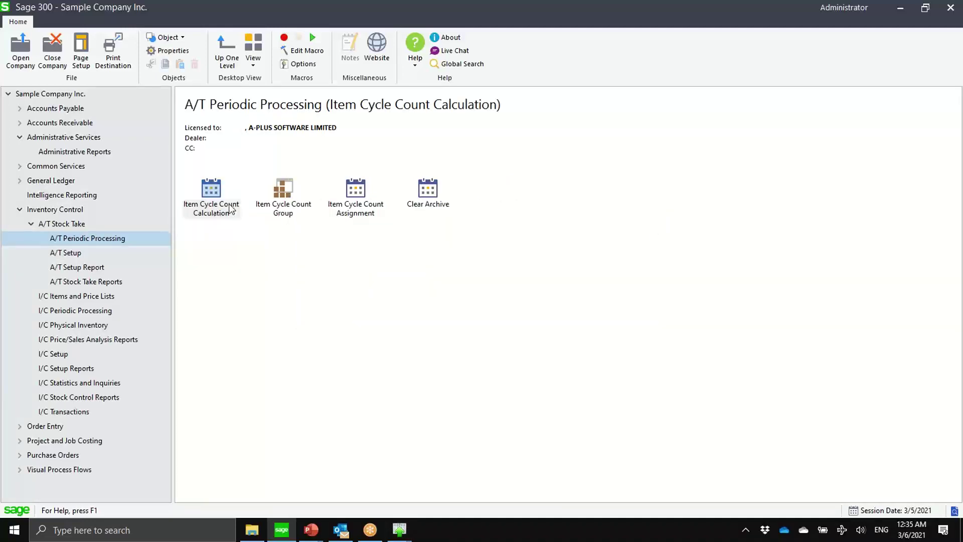
double_click(277, 211)
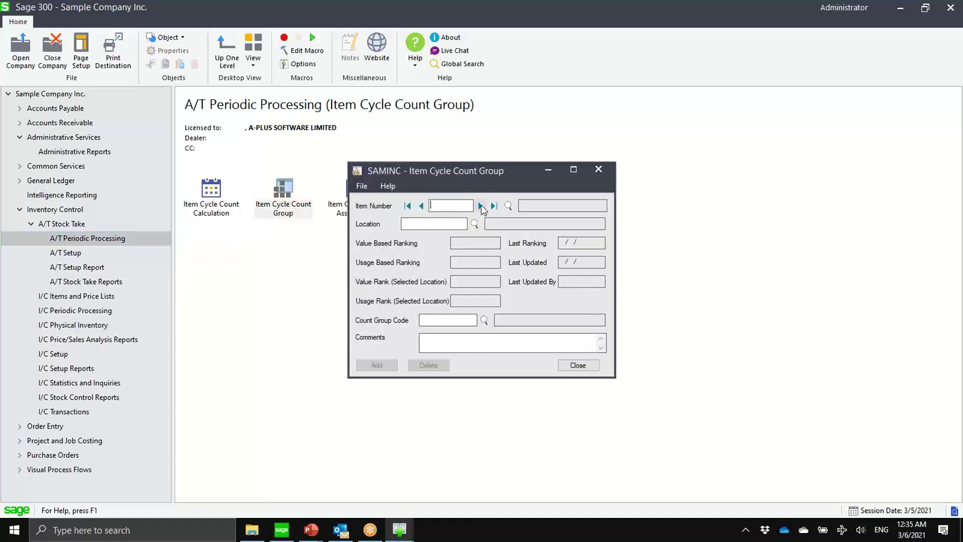
click(480, 205)
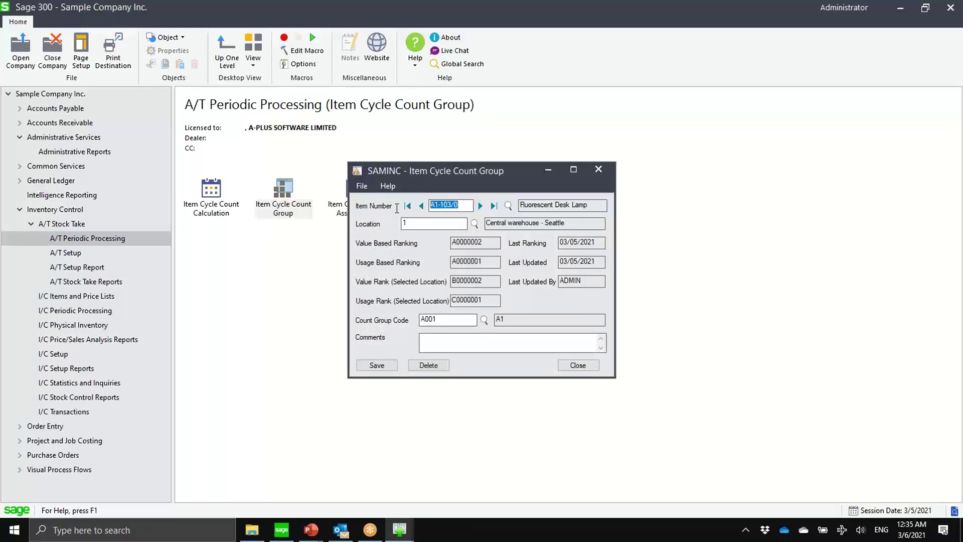
key(Tab)
drag(429, 173, 531, 113)
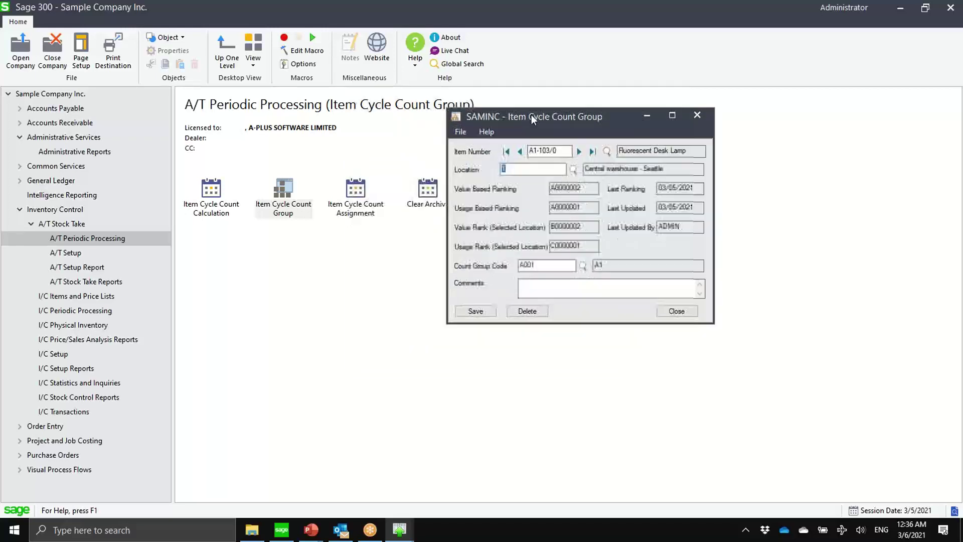
In Item Cycle Count Assignment, keep ABC basis By Value and set the location range 1 to 1.
click(360, 215)
double_click(360, 213)
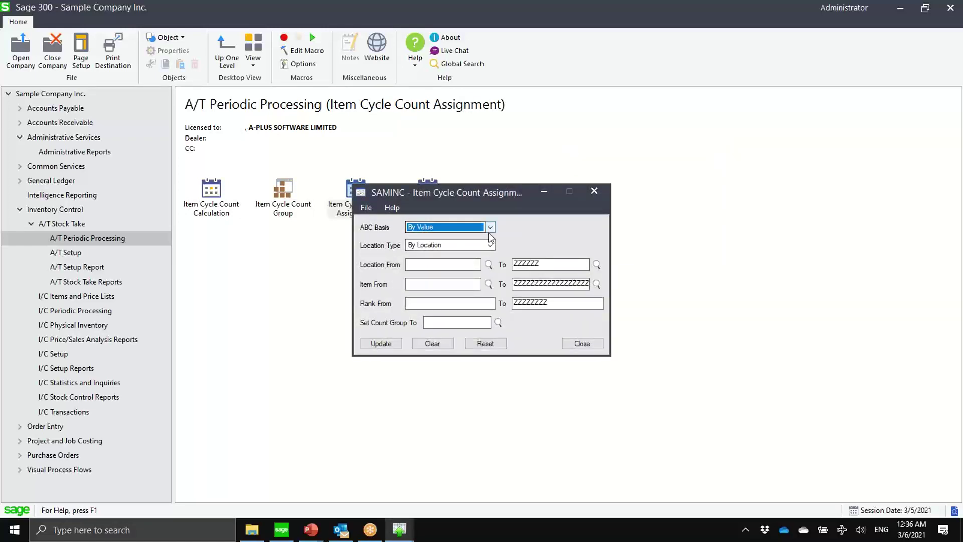
click(490, 227)
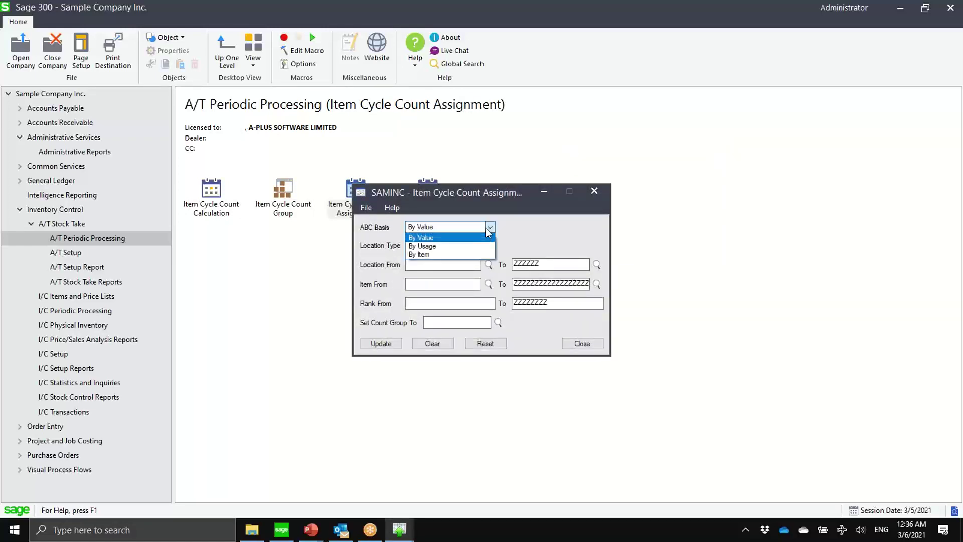
click(441, 239)
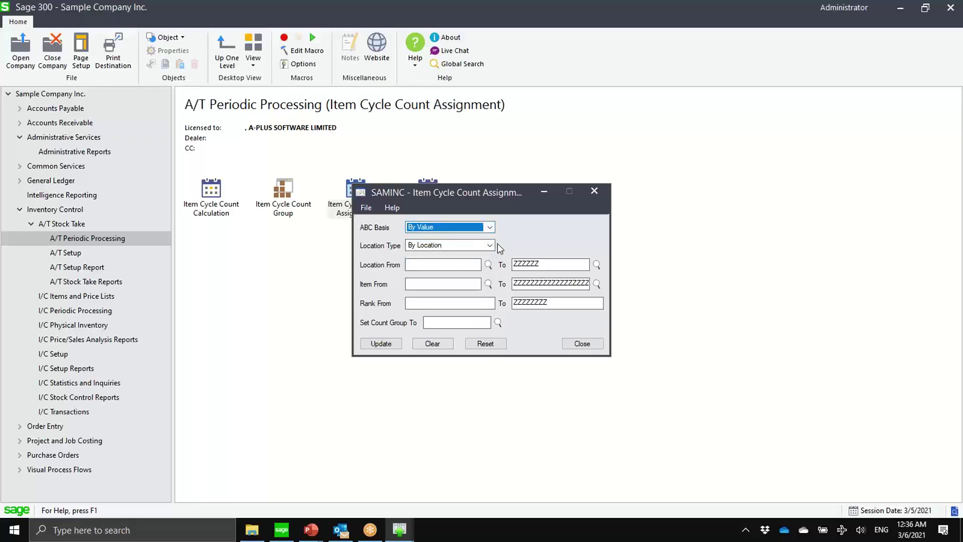
click(449, 267)
text(1)
key(Tab)
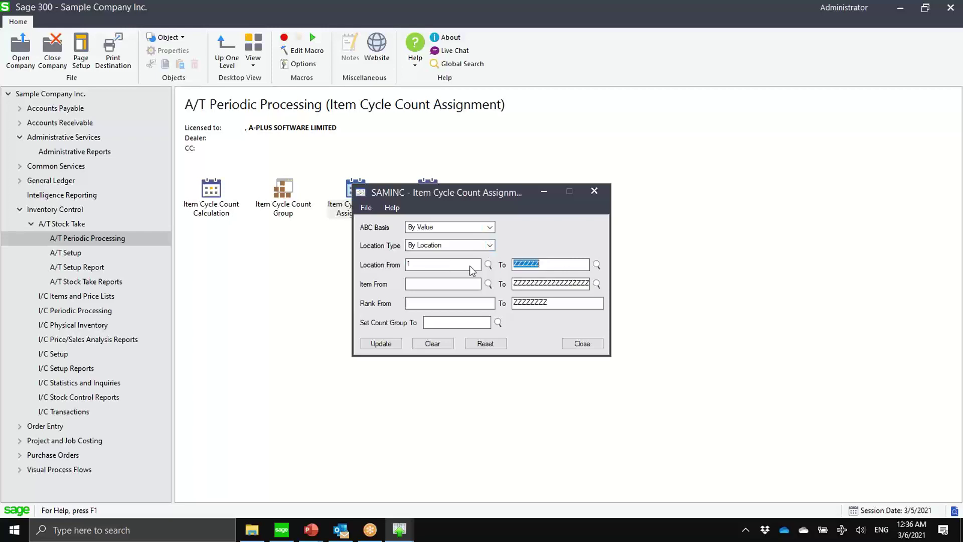
text(1)
click(450, 285)
Set the rank range from A0000001 to A0000010.
click(456, 302)
text(A0000001)
key(Tab)
text(A000000)
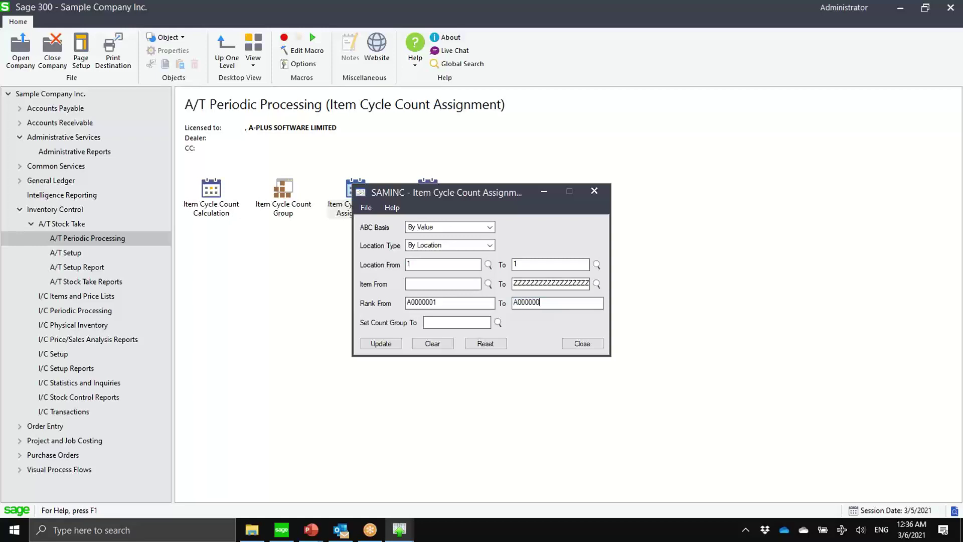
key(BackSpace)
key(BackSpace)
text(10)
drag(516, 302, 540, 302)
click(540, 302)
text(0)
Choose target count group A001, verify the rank range, and run the update.
click(497, 322)
double_click(98, 172)
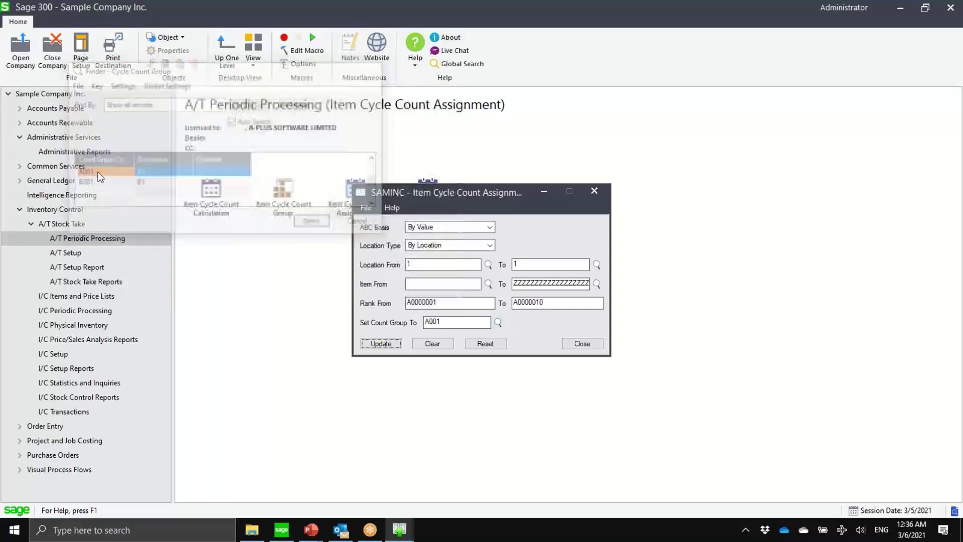
click(437, 303)
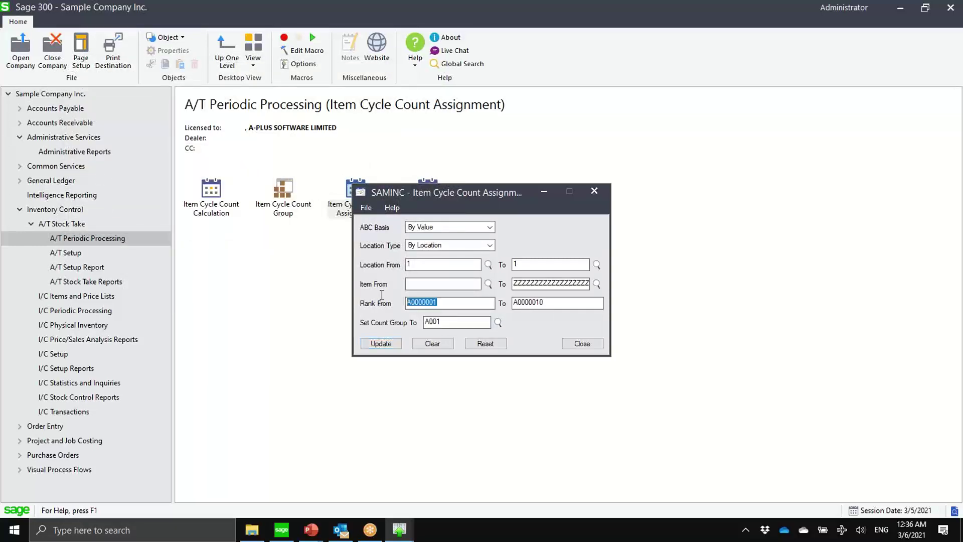
click(545, 303)
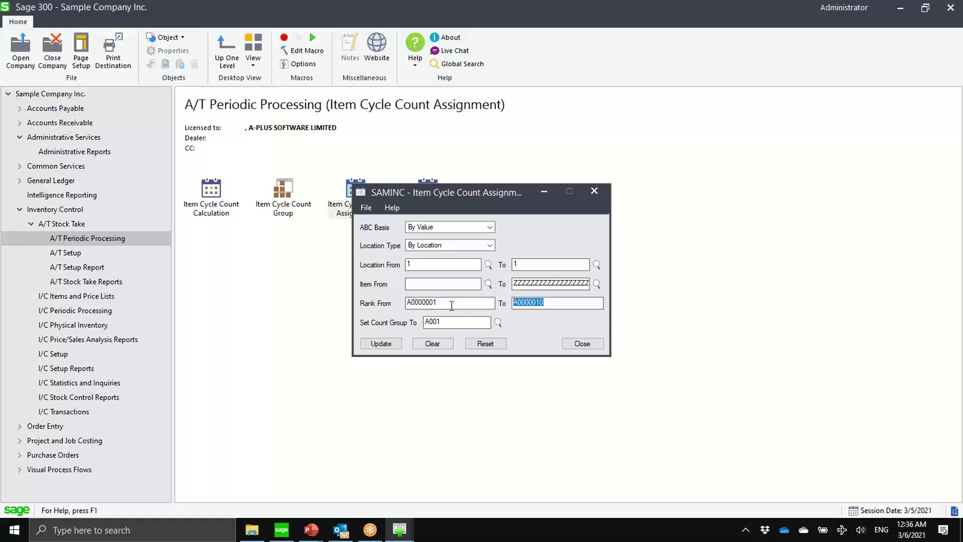
drag(439, 302, 427, 302)
key(Tab)
click(470, 304)
click(556, 304)
click(425, 323)
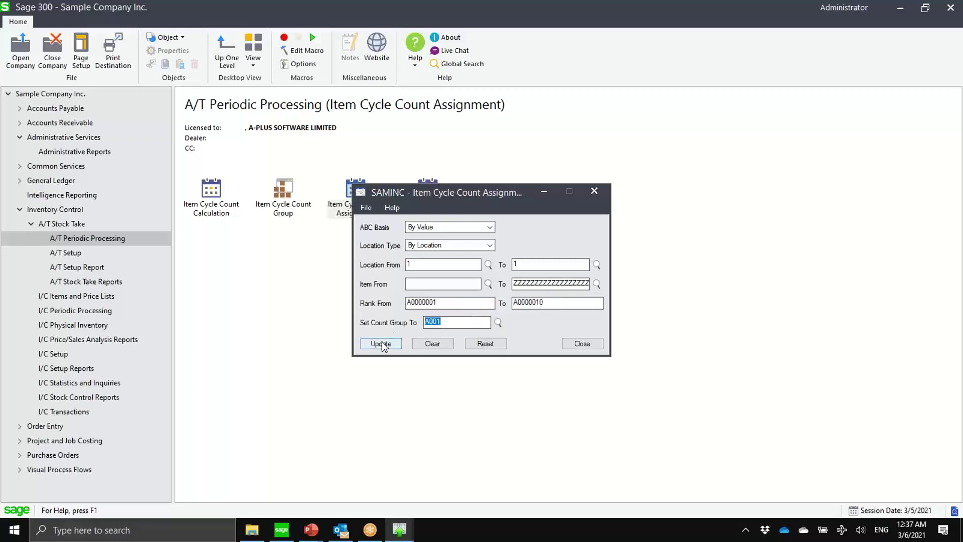
click(381, 343)
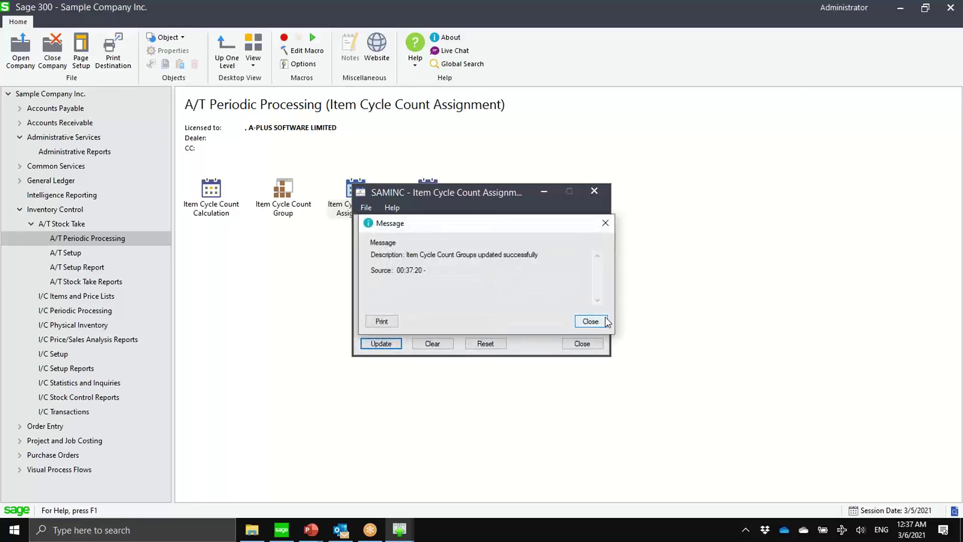
Dismiss the update success message and move the assignment window lower to reveal the functions.
click(592, 320)
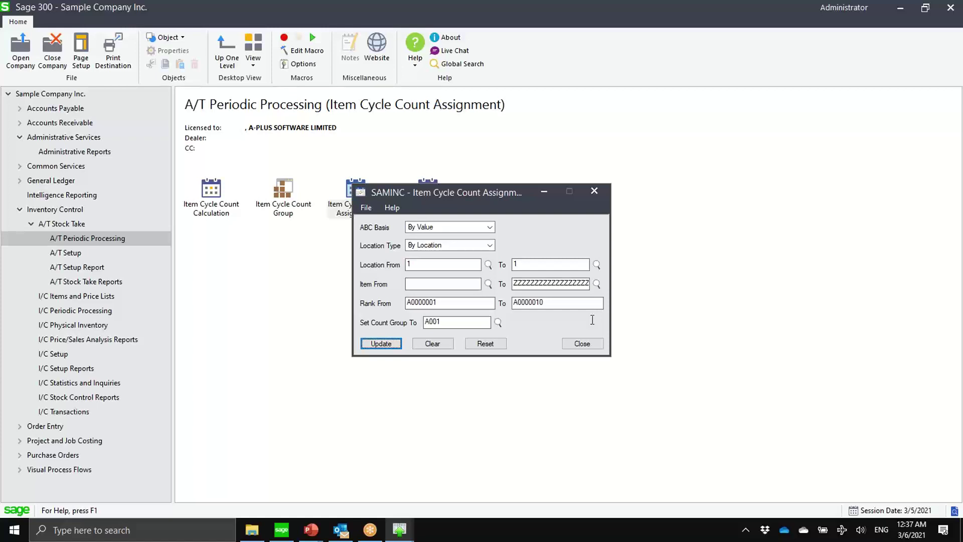
drag(491, 194, 456, 233)
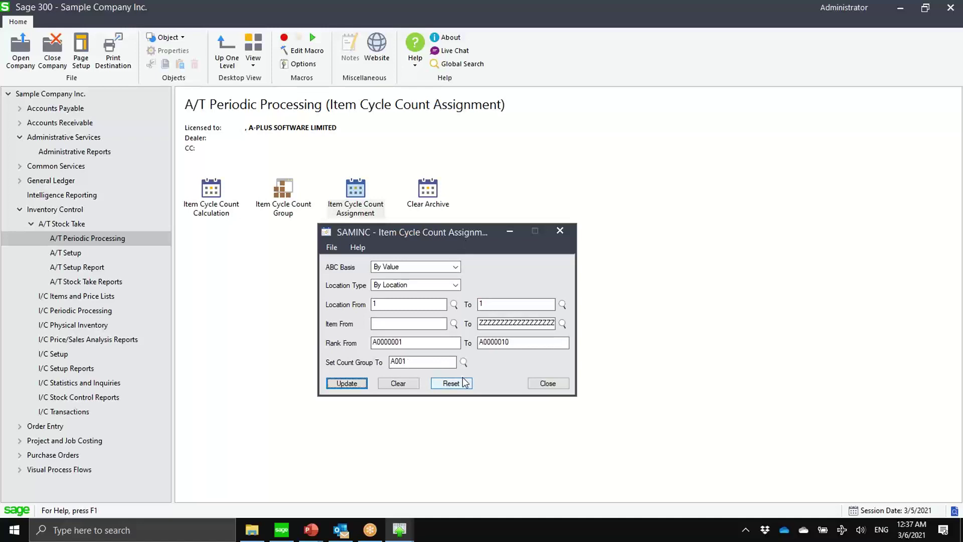
click(957, 423)
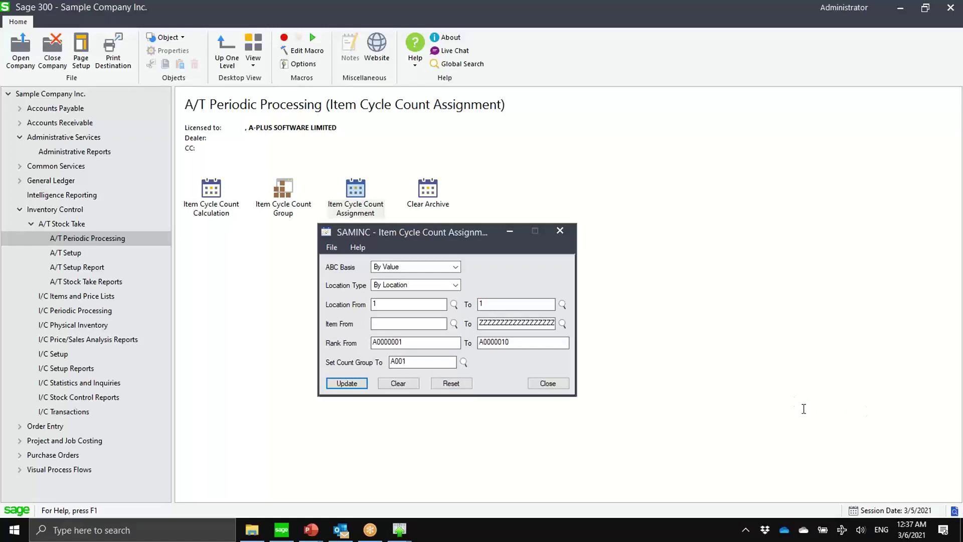
Review lamp A1-103/0's group A001 record and the enlarged item list, then close Item Cycle Count Group.
double_click(284, 200)
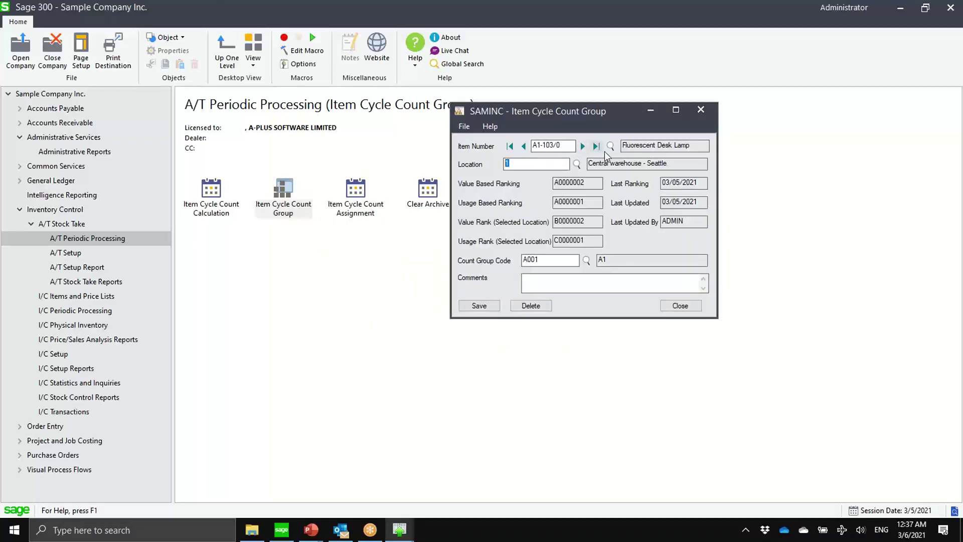
click(610, 146)
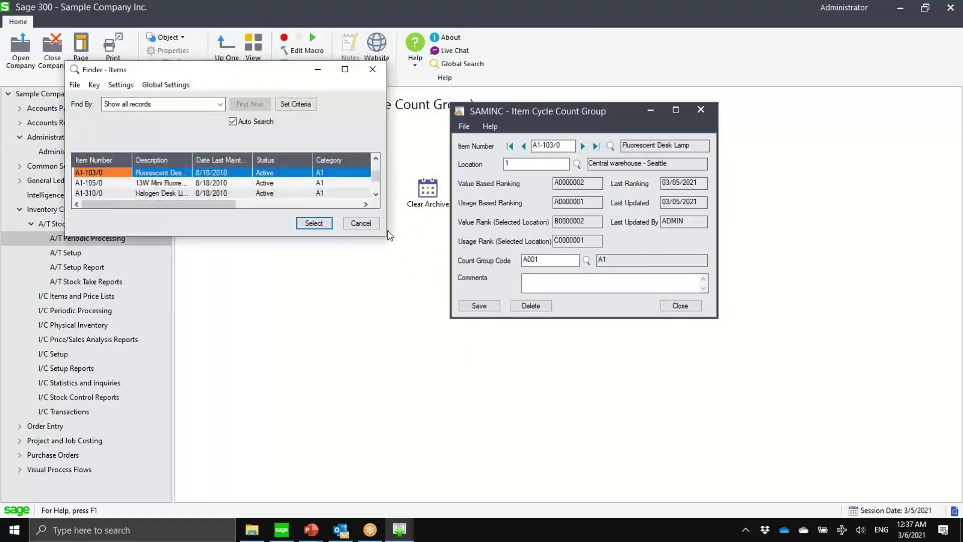
drag(424, 246, 629, 368)
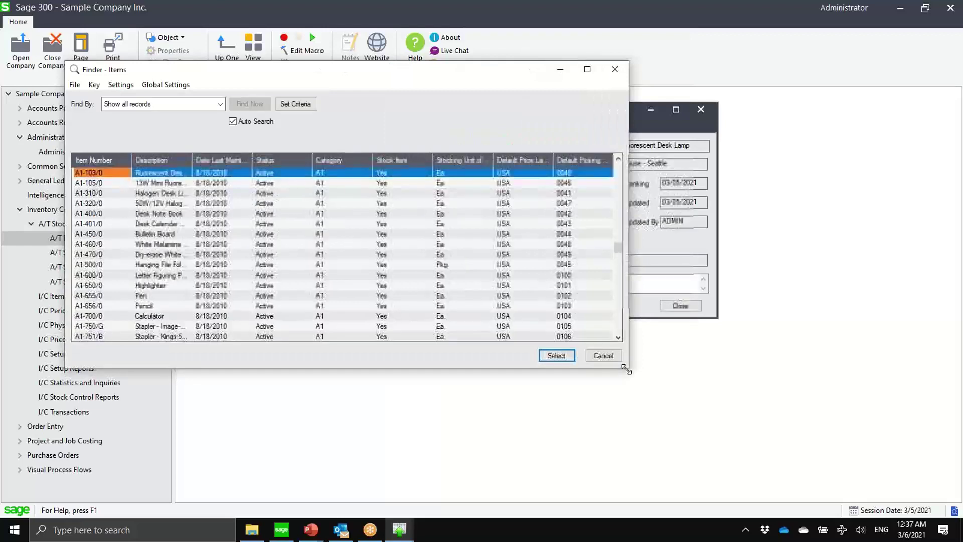
click(615, 69)
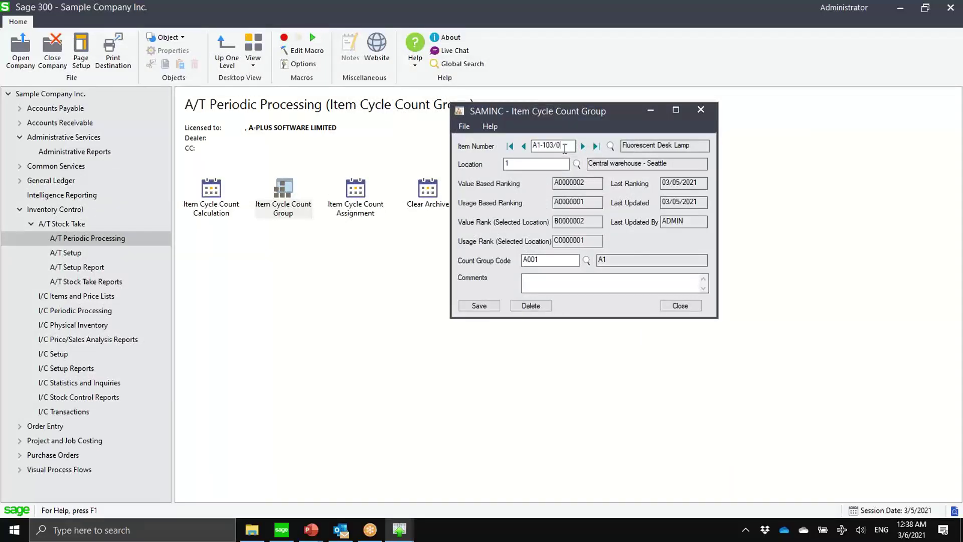
click(523, 164)
click(679, 307)
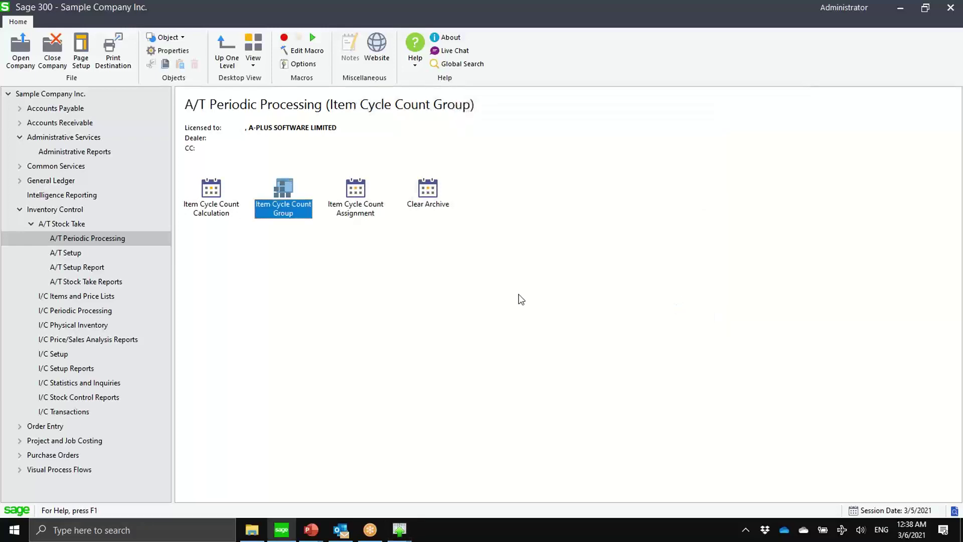
click(434, 205)
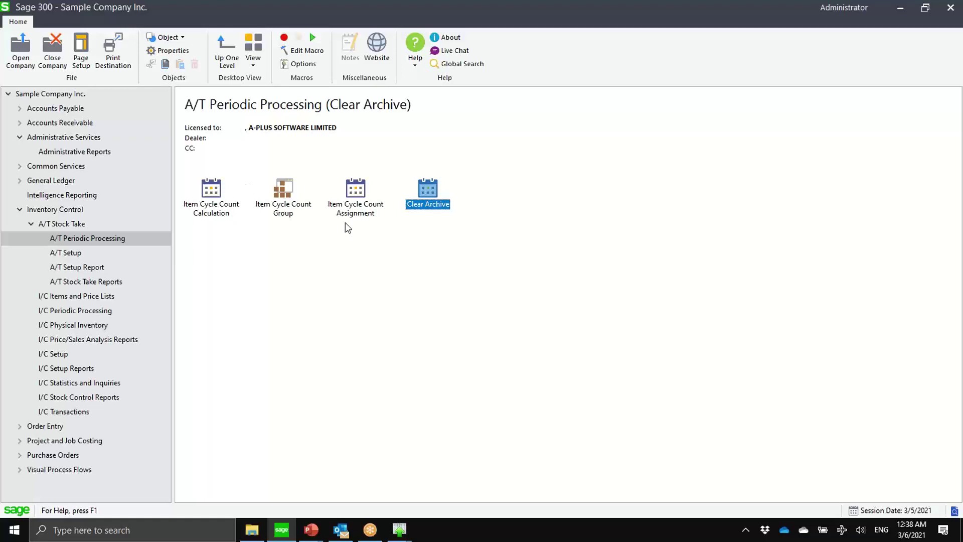
double_click(430, 207)
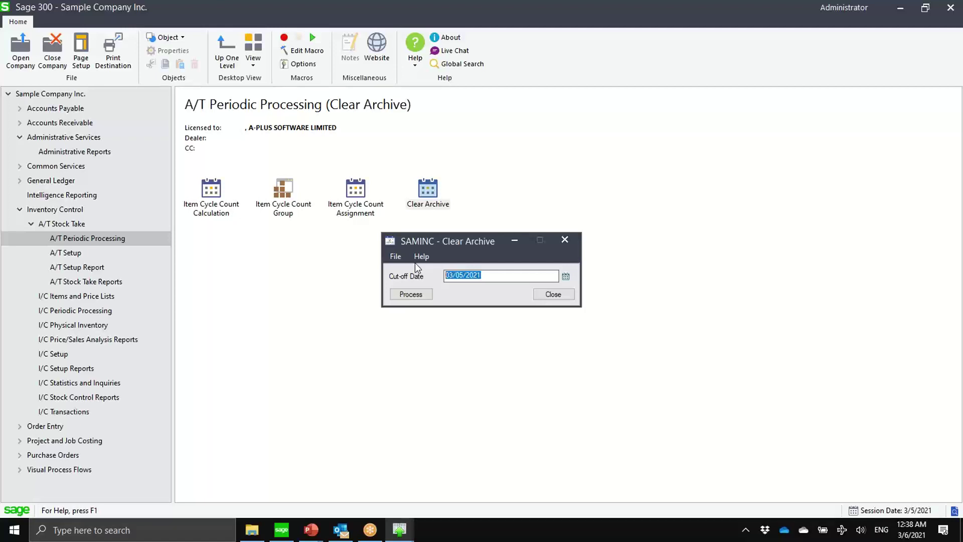
click(547, 294)
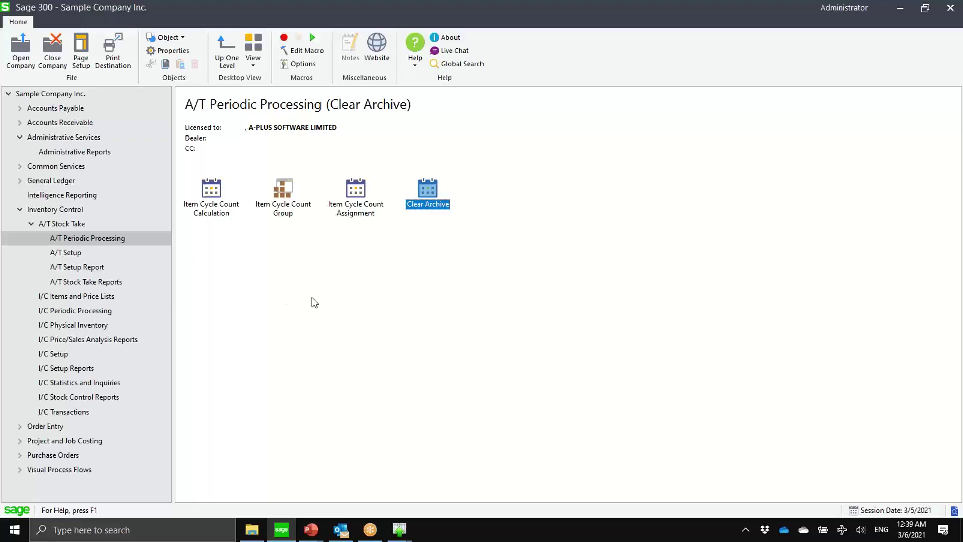
Open the A/T Setup folder under A/T Stock Take in Sage 300.
click(401, 531)
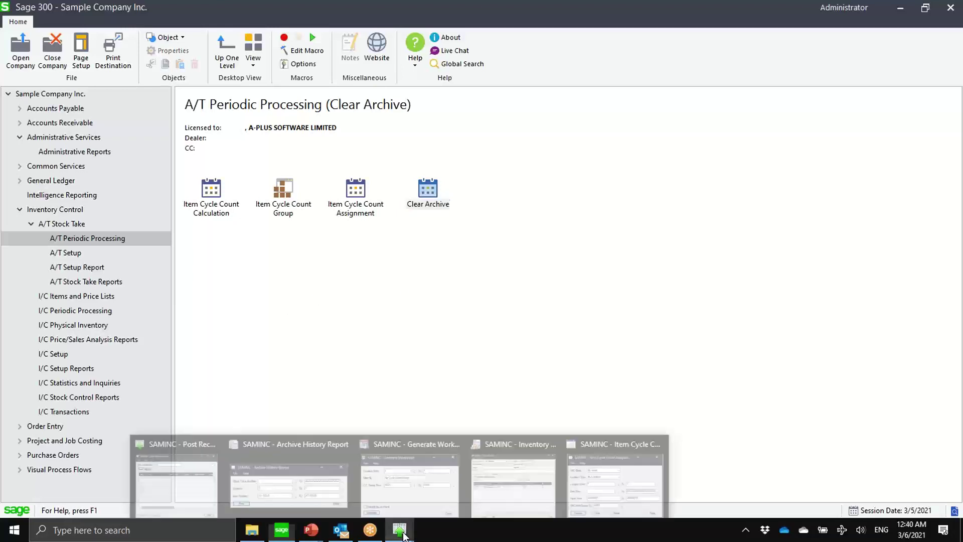
mouse_move(455, 490)
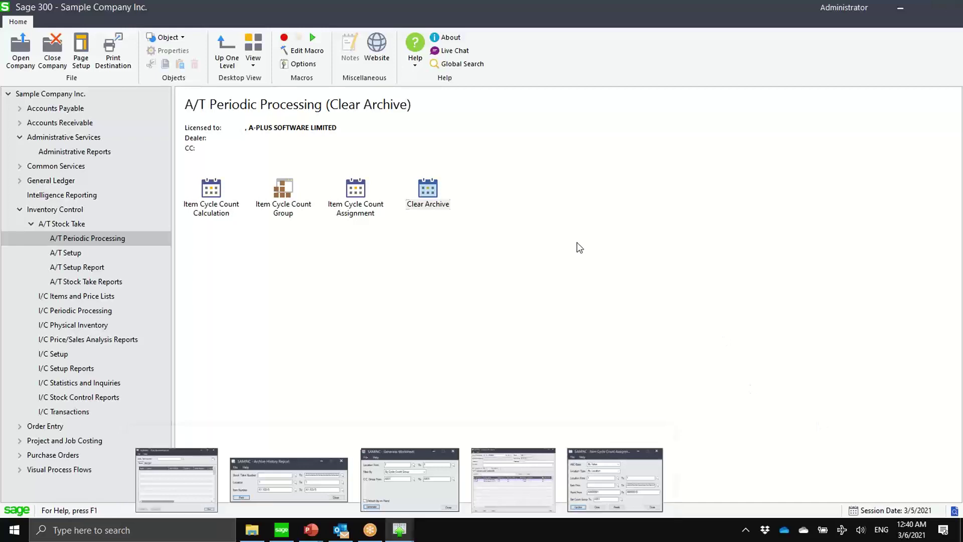
click(83, 225)
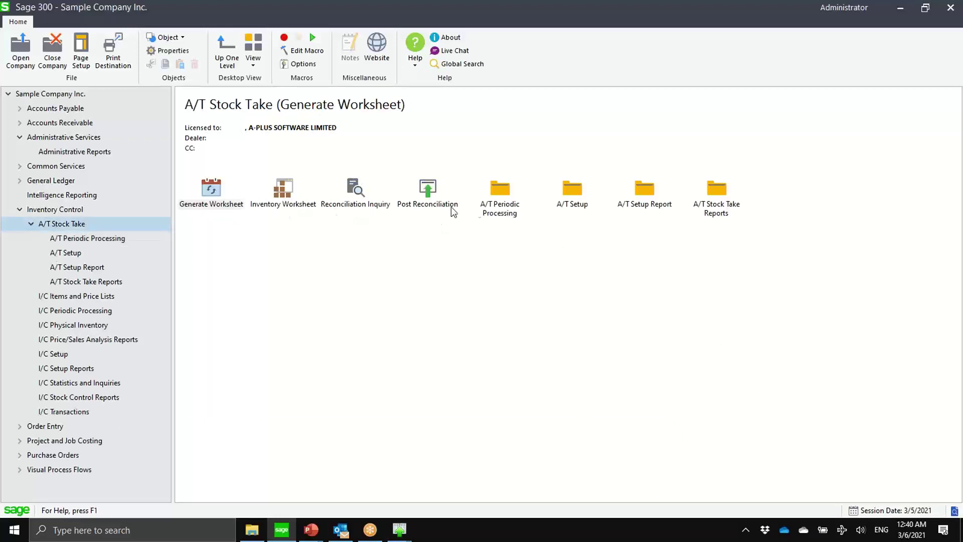
double_click(570, 208)
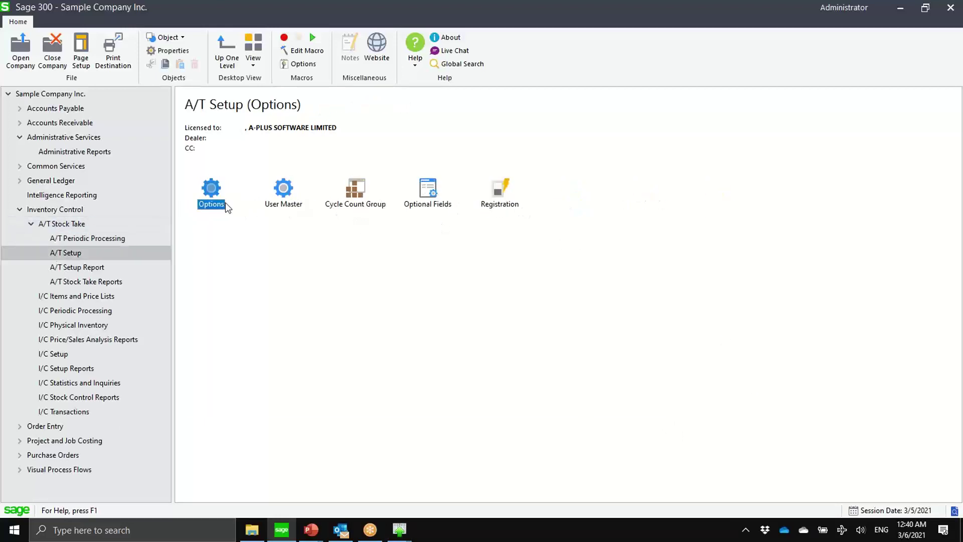
double_click(219, 203)
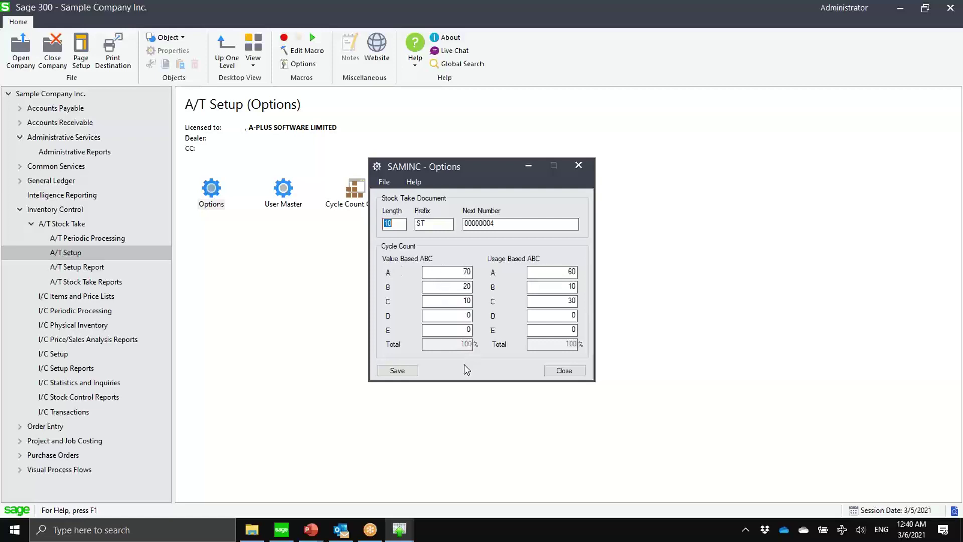
click(457, 272)
click(554, 274)
key(shift+Tab)
key(Tab)
click(460, 302)
click(579, 166)
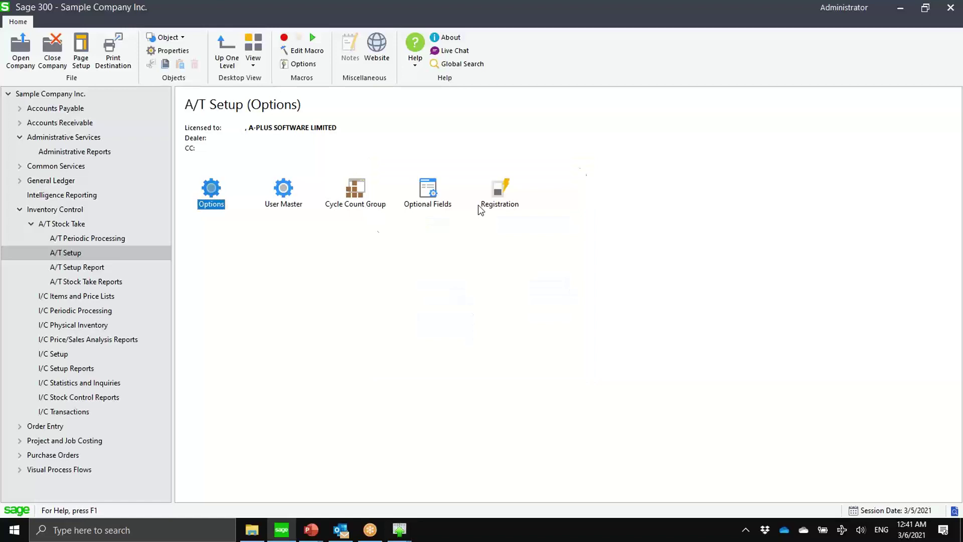
Open and close the Cycle Count Group maintenance from A/T Setup twice.
double_click(361, 204)
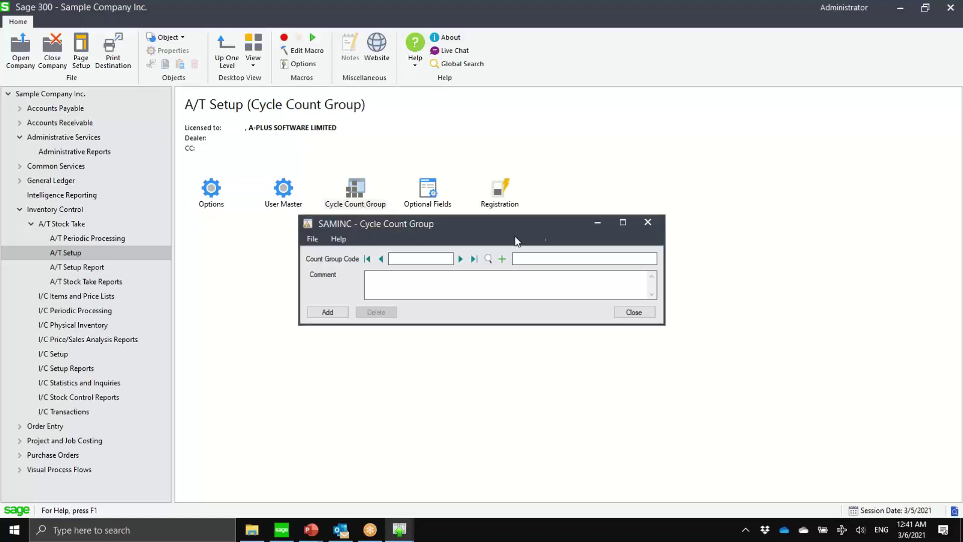
click(647, 222)
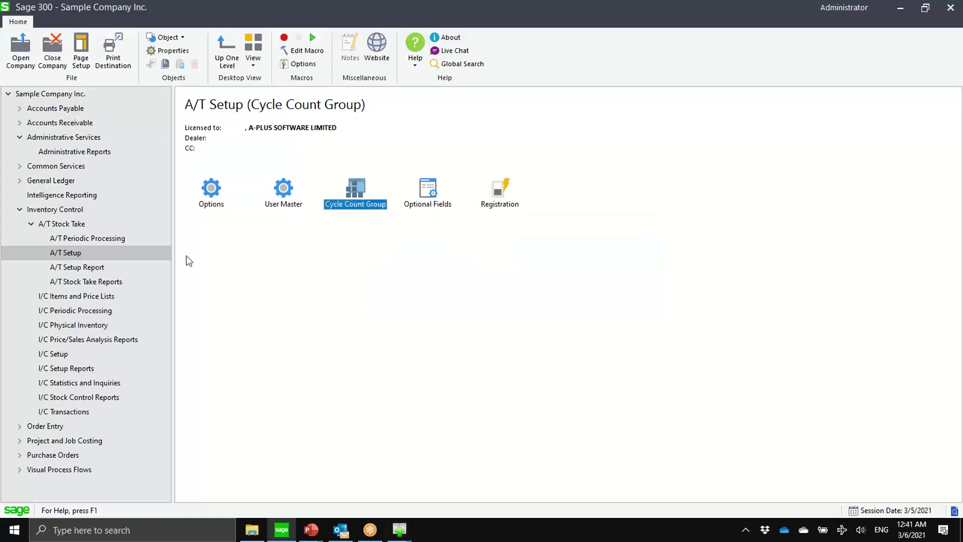
click(78, 223)
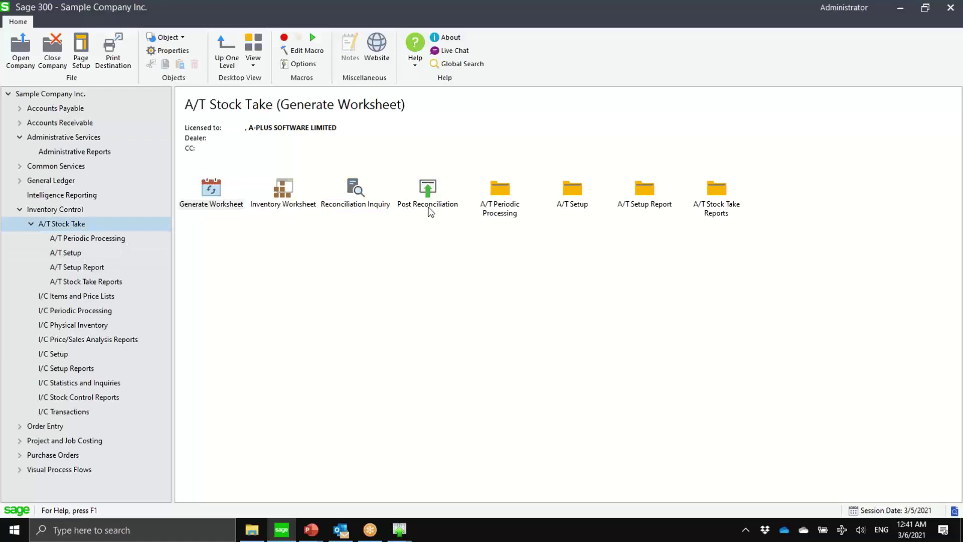
click(569, 205)
double_click(568, 204)
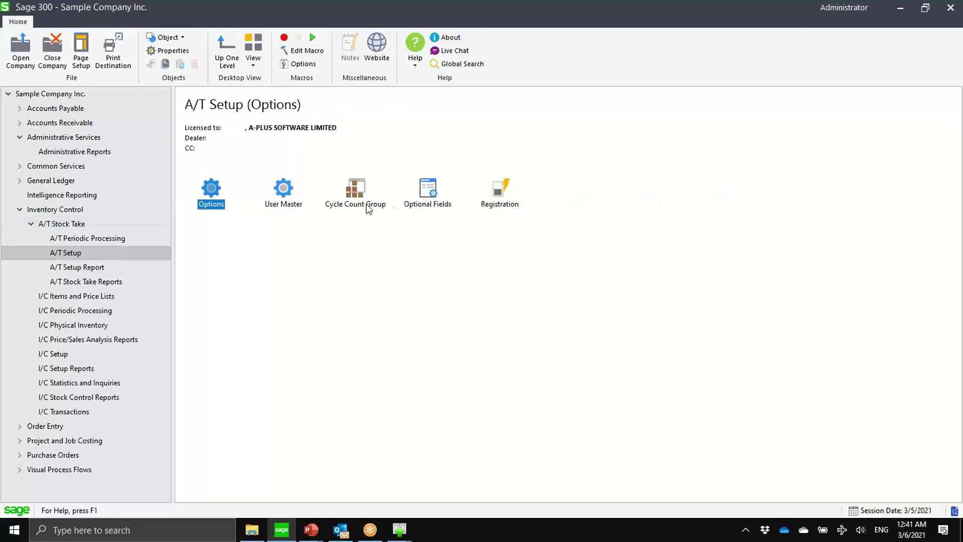
double_click(355, 193)
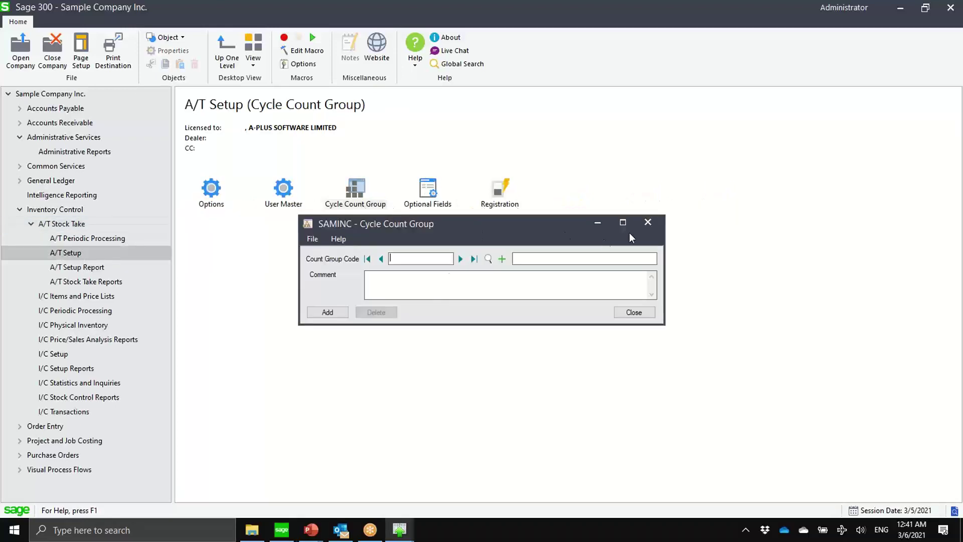
click(647, 222)
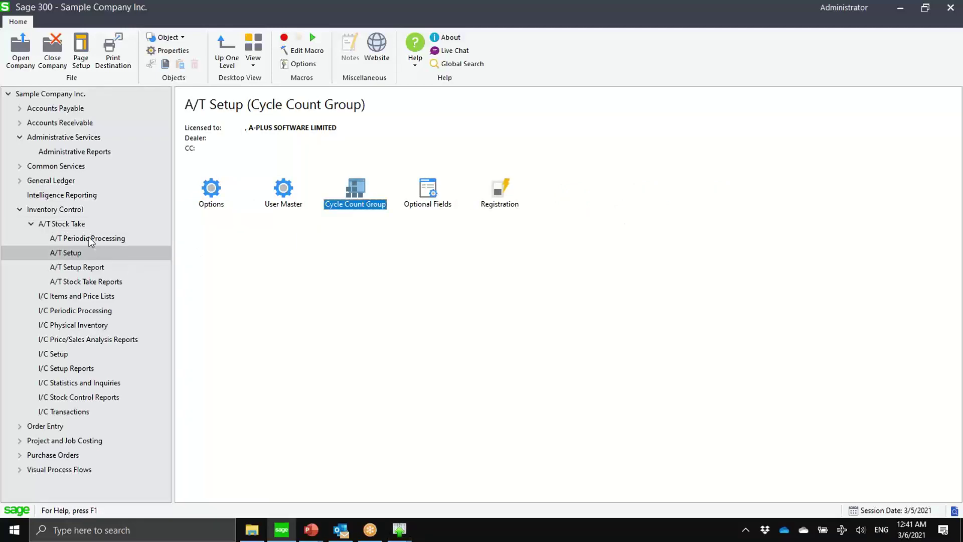
Review Item Cycle Count Calculation and Item Cycle Count Group under A/T Periodic Processing.
click(75, 225)
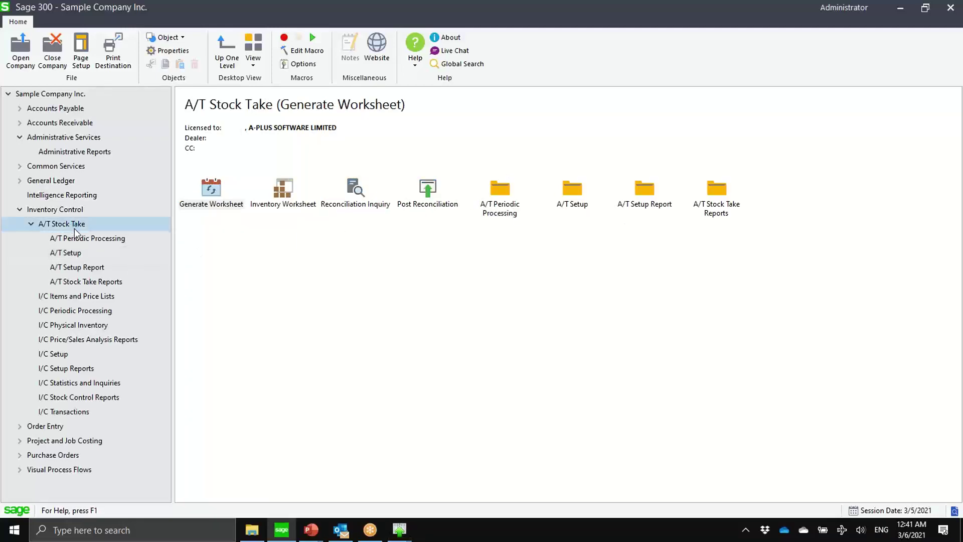
click(103, 239)
double_click(219, 207)
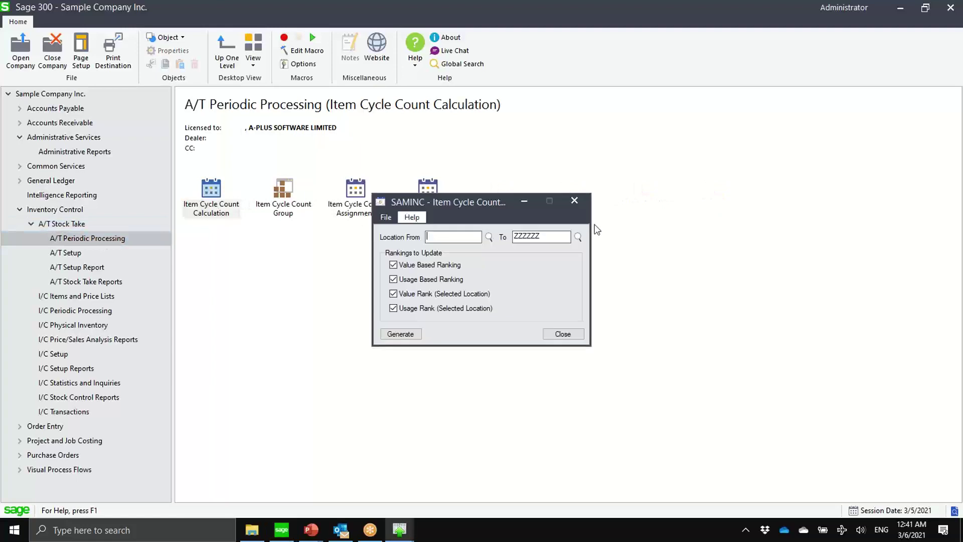
click(575, 204)
double_click(277, 221)
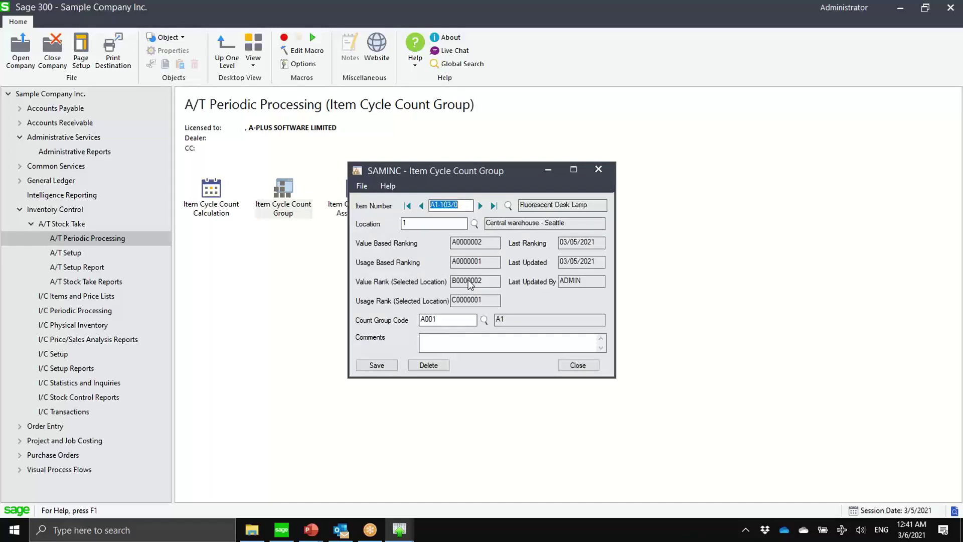
click(578, 366)
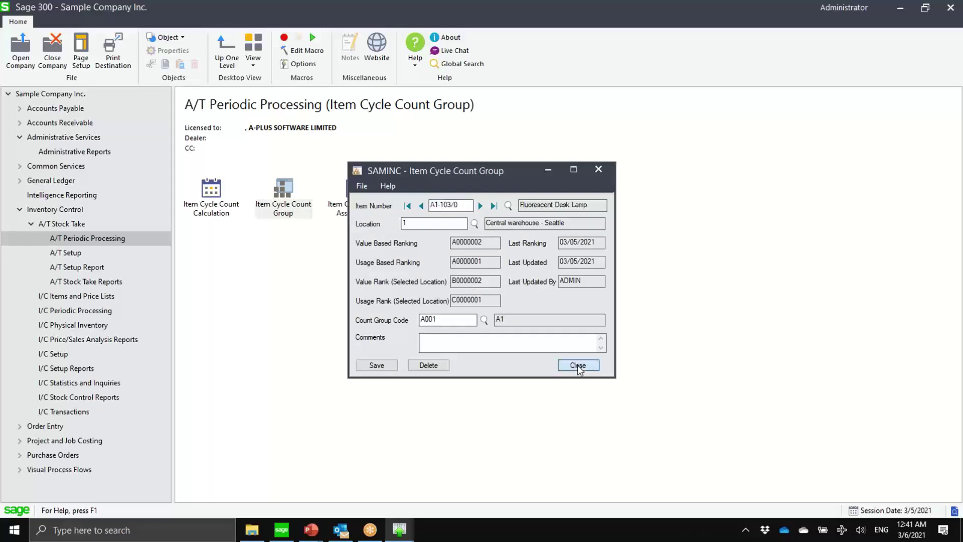
click(403, 531)
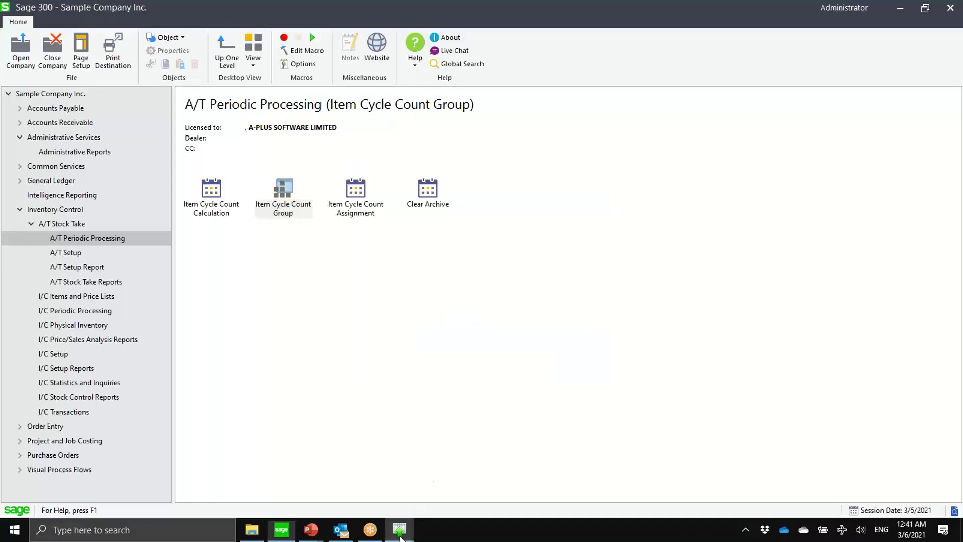
Start Data Activation from the Administrative Services functions.
click(404, 530)
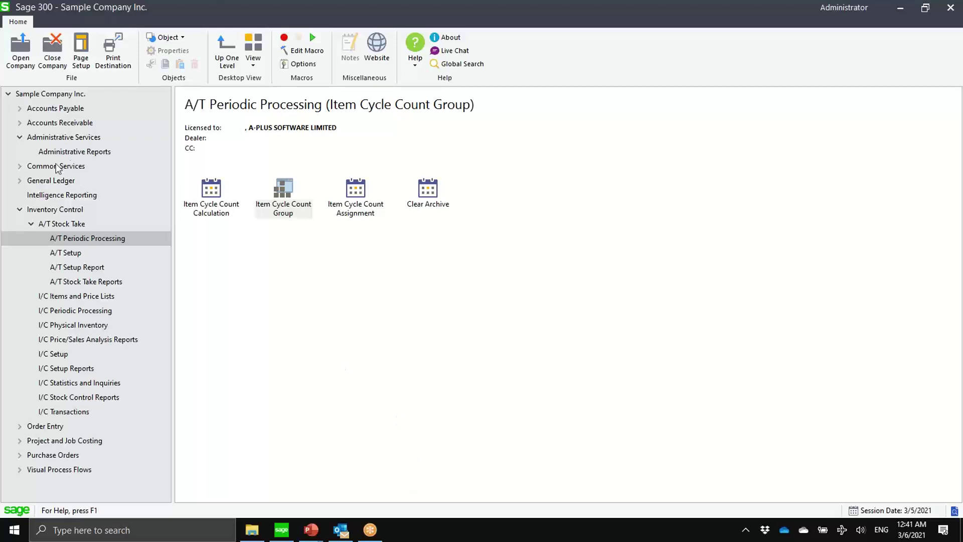
click(20, 209)
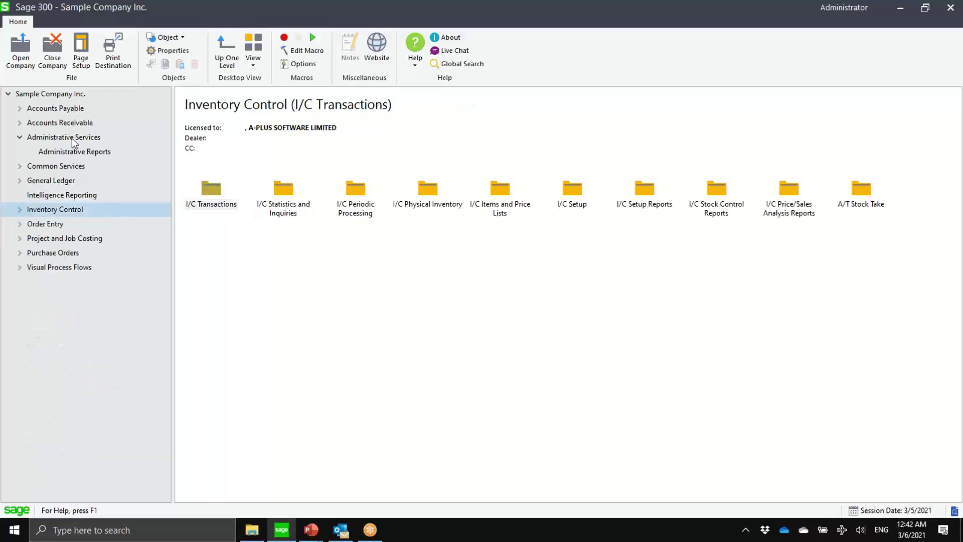
click(20, 137)
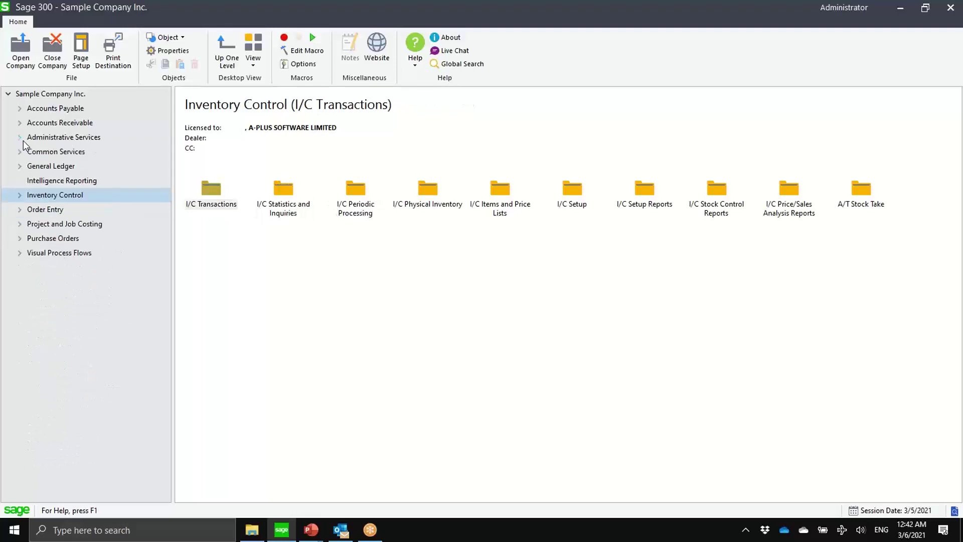
click(69, 140)
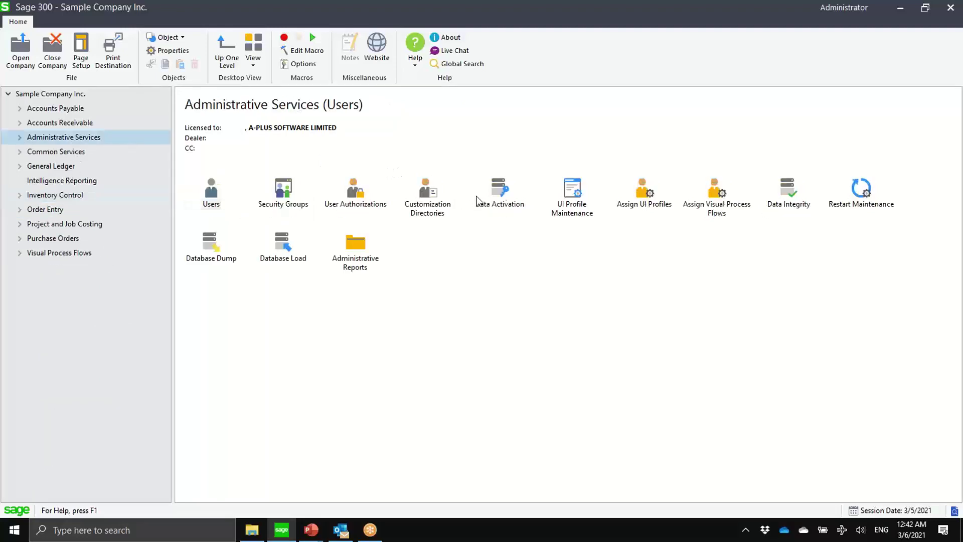
click(511, 199)
double_click(511, 200)
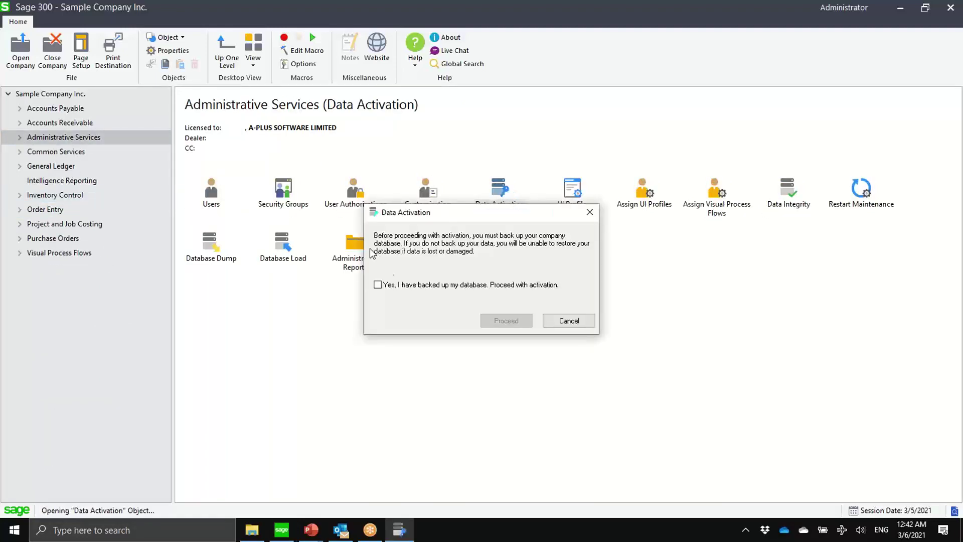
Confirm the database backup and activate Inventory Barcode 6.8A.
click(380, 285)
click(505, 321)
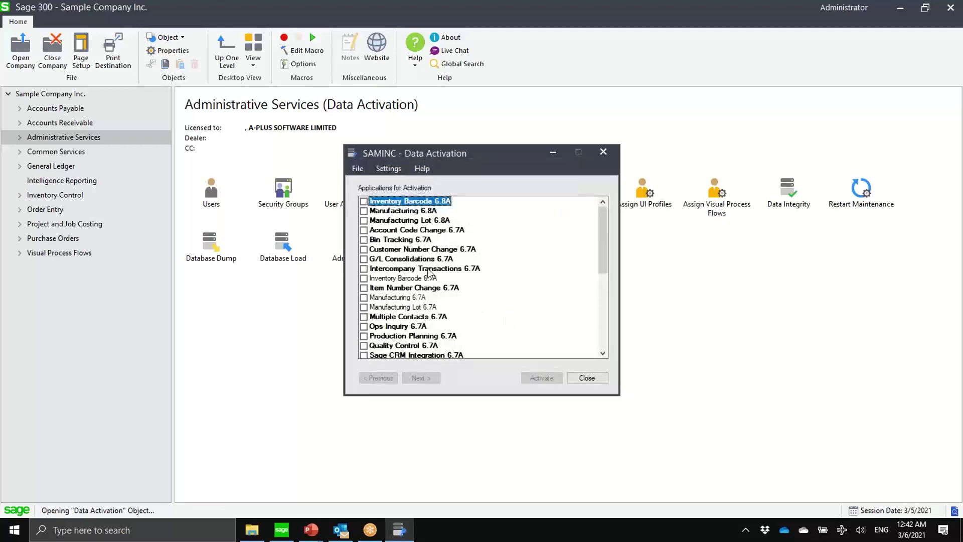
click(366, 203)
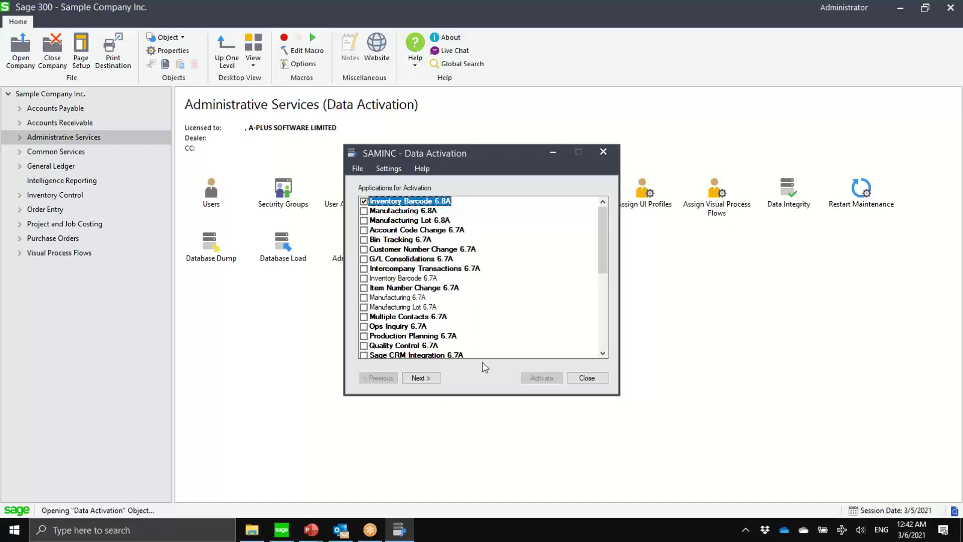
click(431, 377)
click(552, 378)
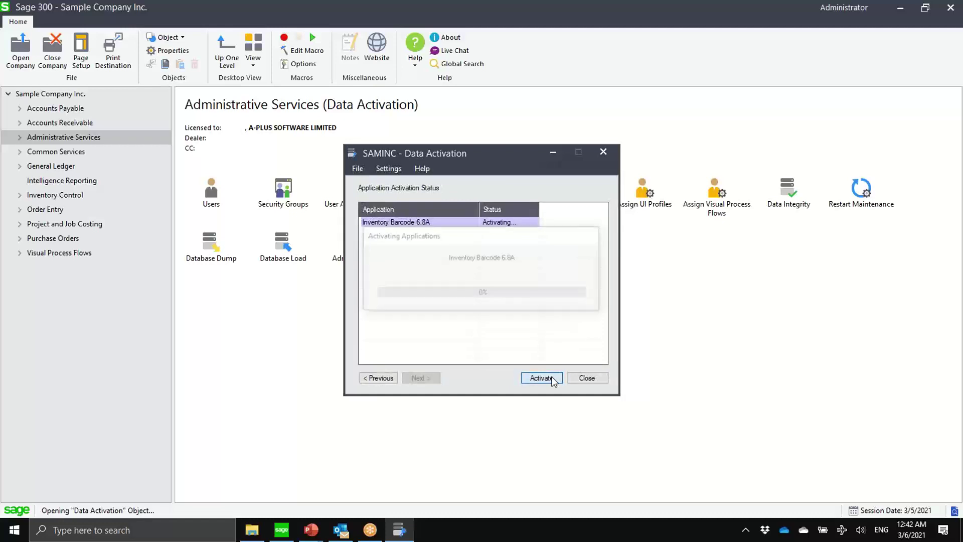
click(586, 377)
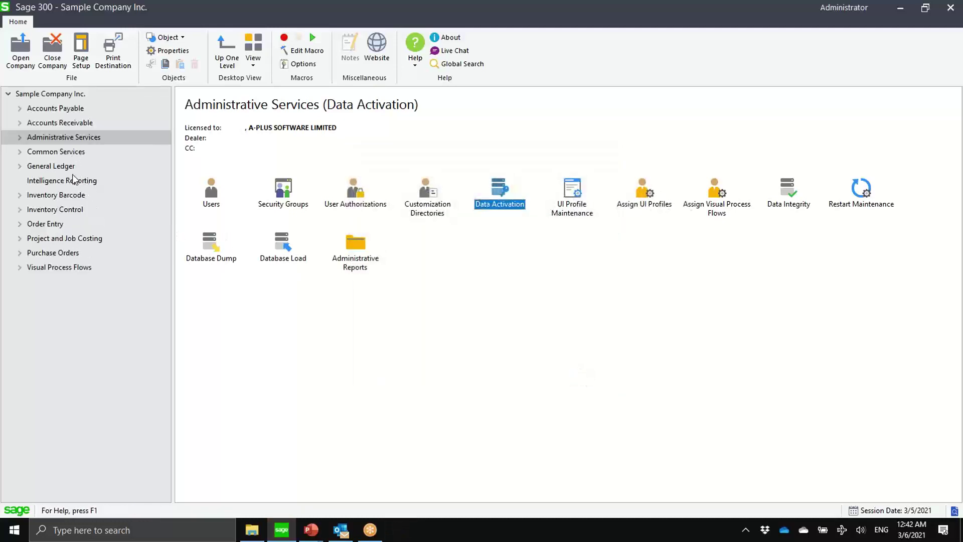
In Inventory Barcode User Master, enter user ID 1, user name 1, and the password twice.
click(67, 197)
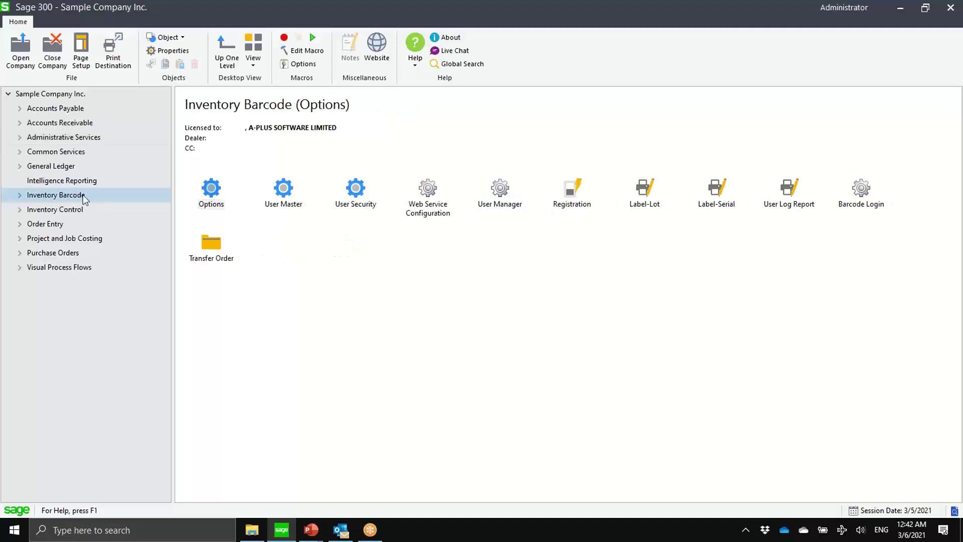
double_click(283, 198)
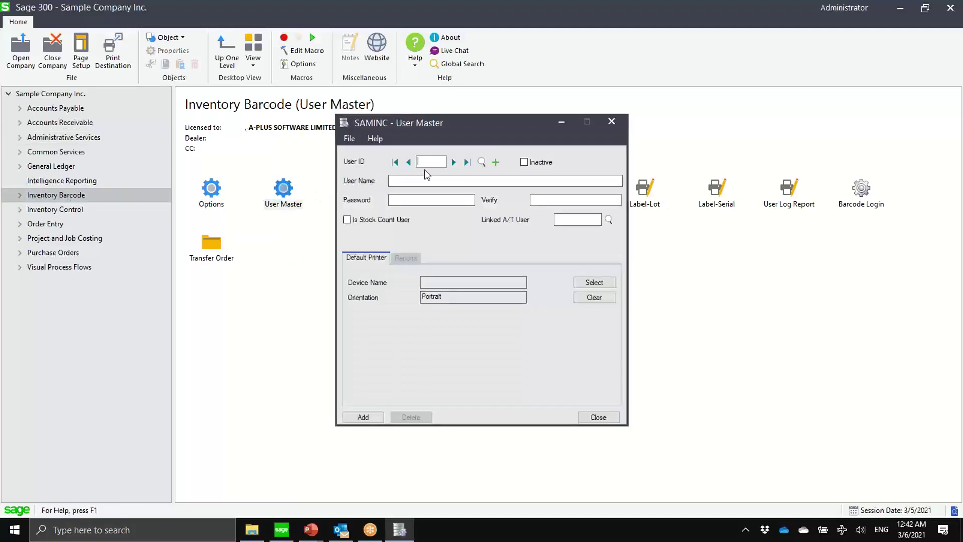
text(11)
key(BackSpace)
key(Tab)
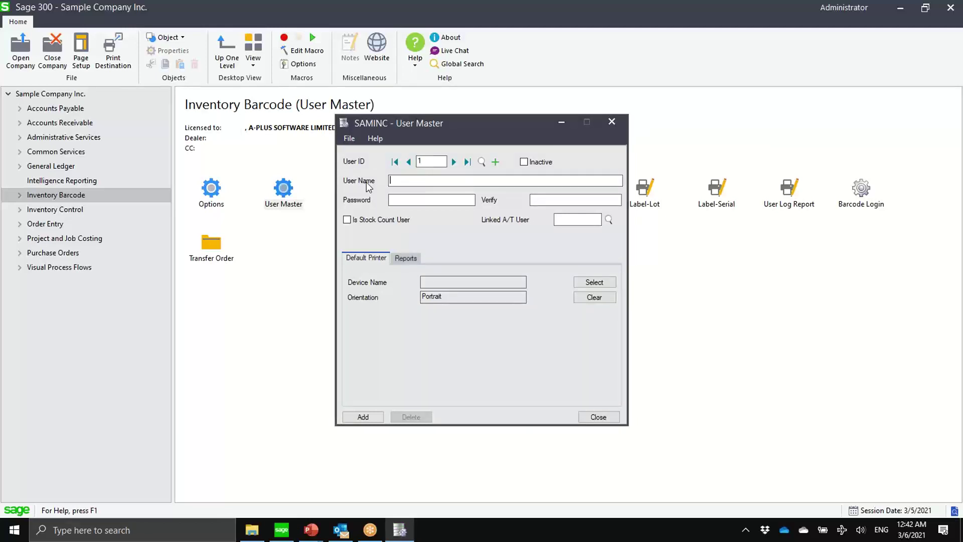
text(1)
key(Tab)
text(1)
key(Tab)
text(1)
Link the user to A/T counter user C1, save the record, and close User Master.
click(608, 220)
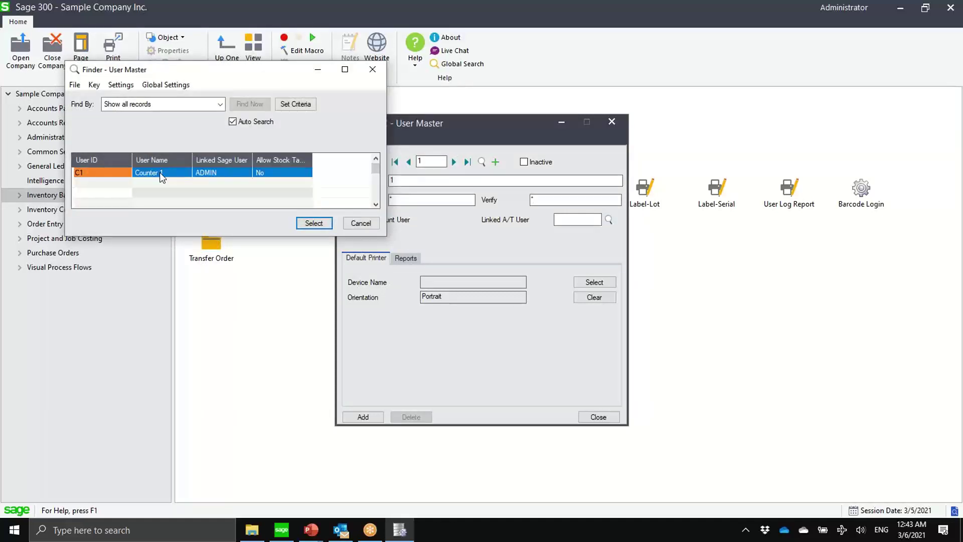
double_click(159, 173)
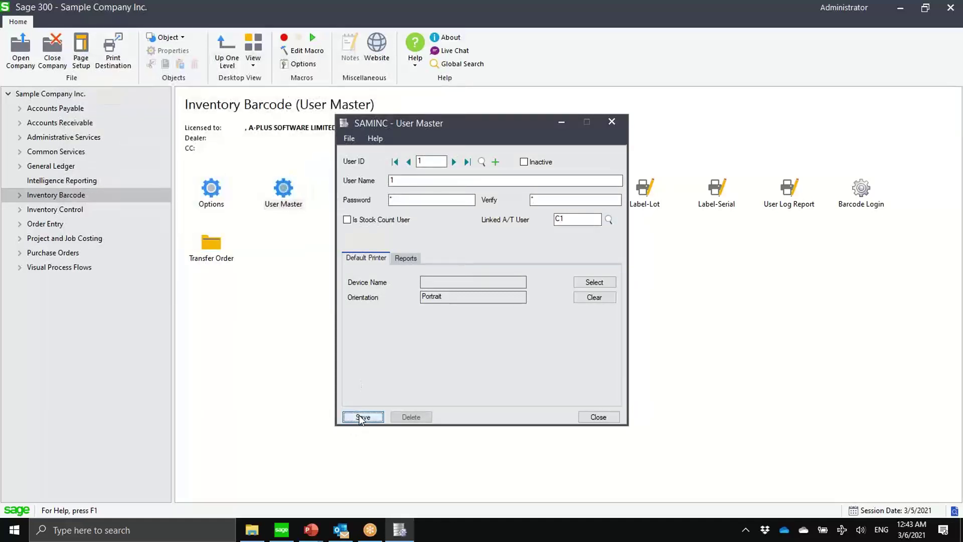
click(360, 418)
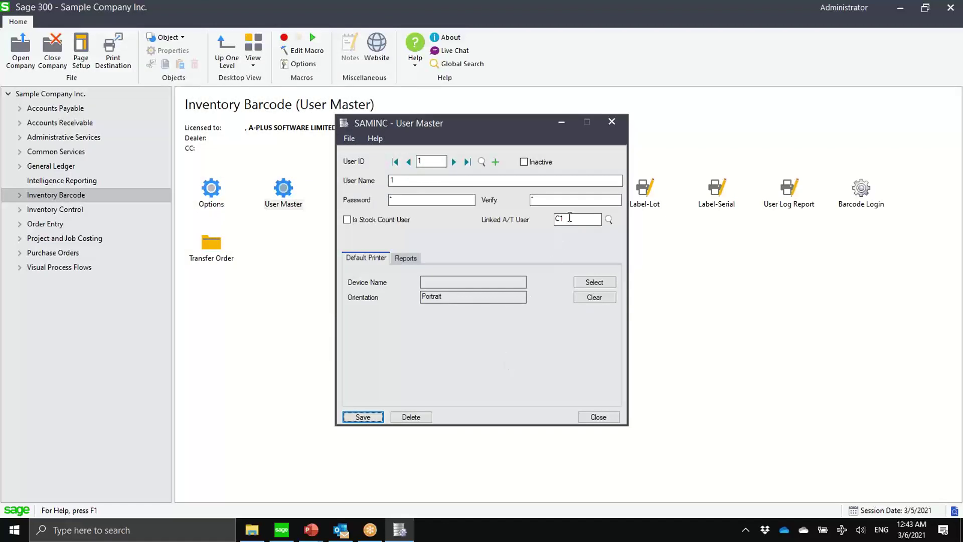
drag(569, 218, 518, 226)
click(958, 379)
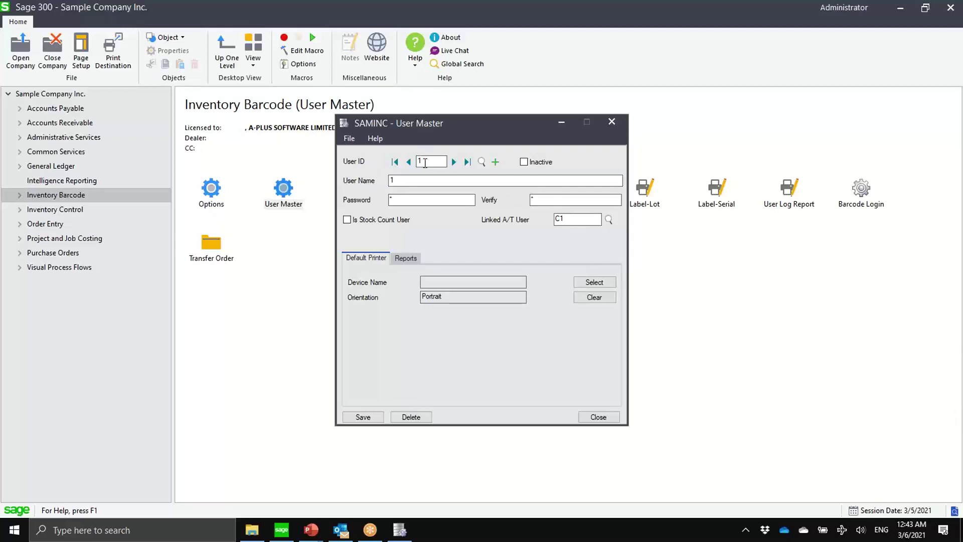
click(363, 416)
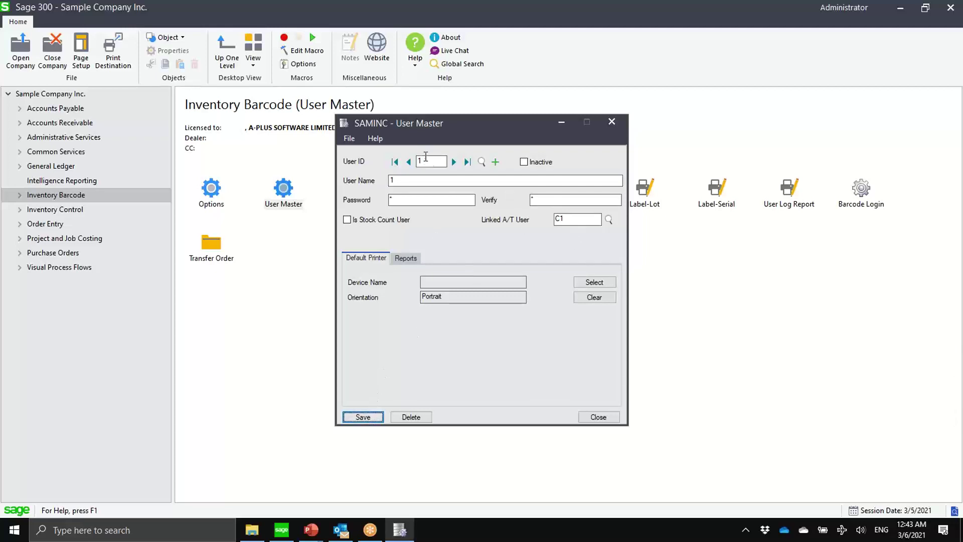
click(582, 418)
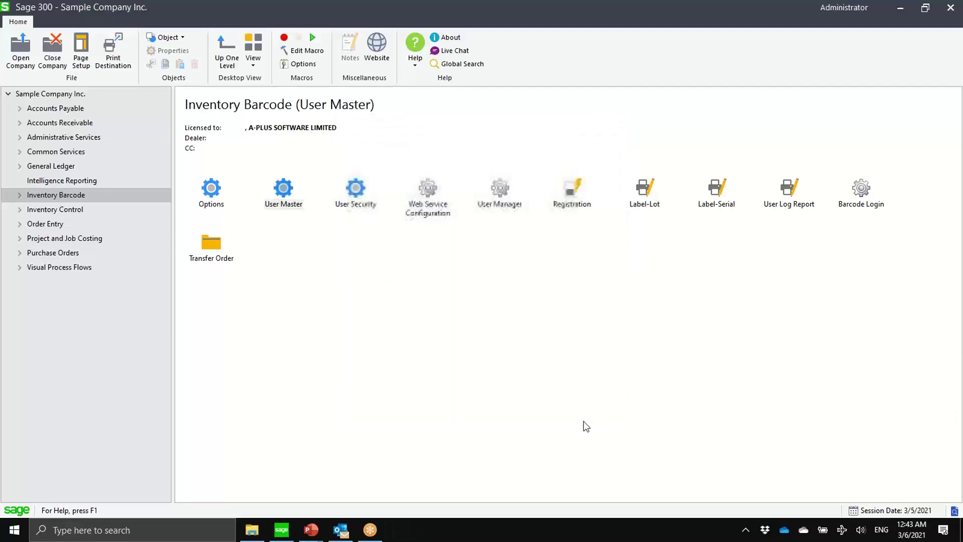
Grant barcode user 1 all permissions in User Security and save them.
double_click(361, 211)
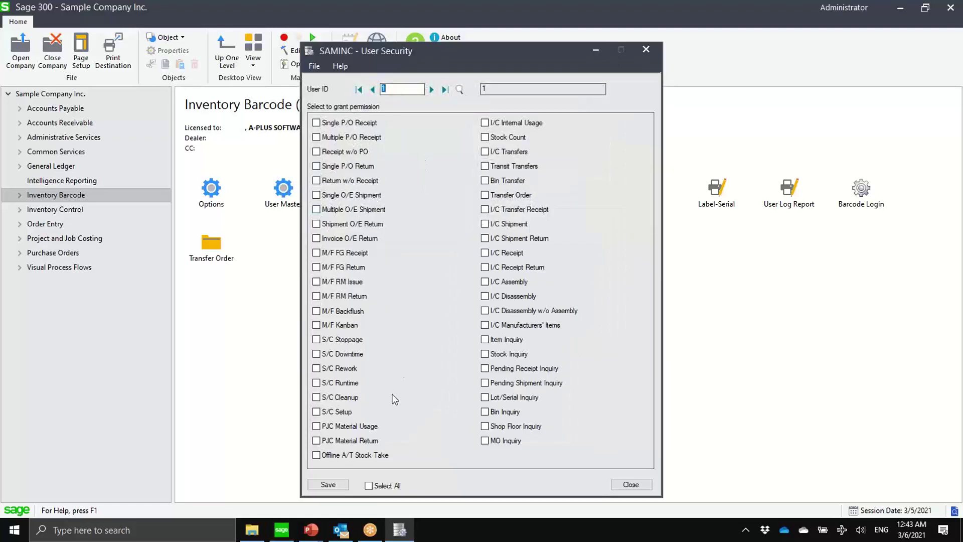
click(381, 486)
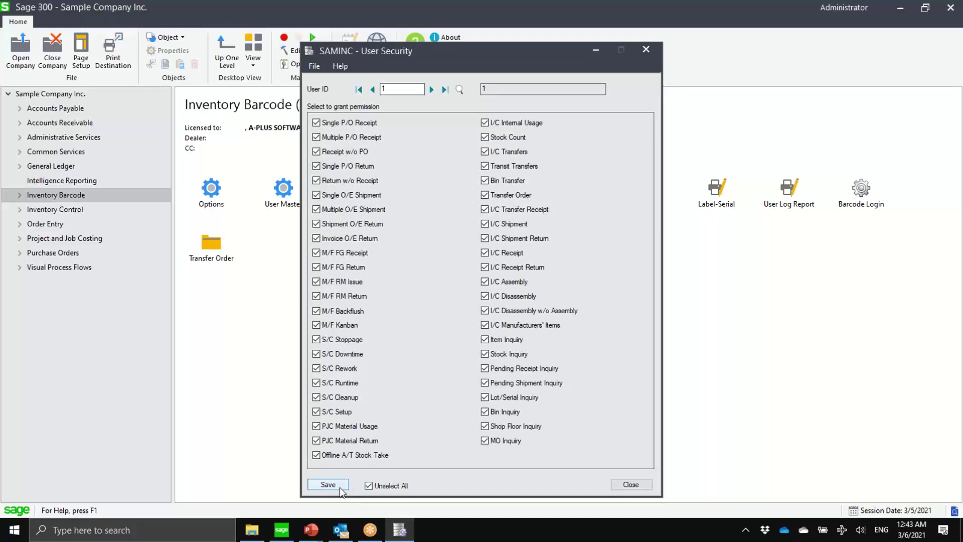
click(339, 485)
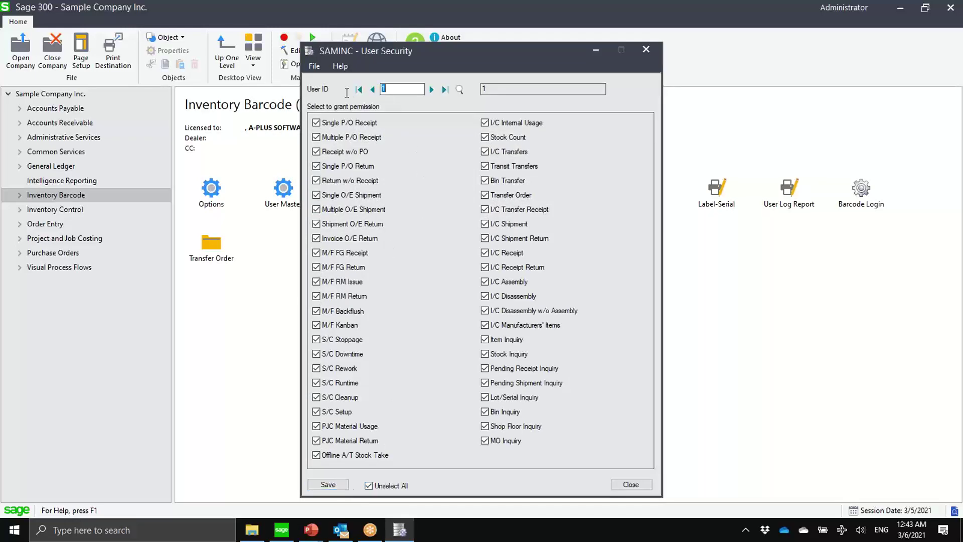
click(622, 485)
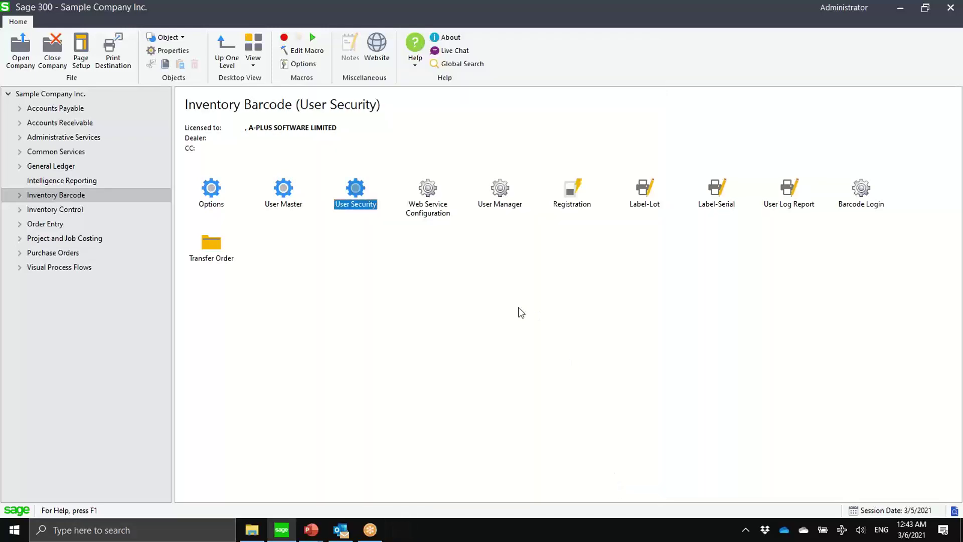
Review the Web Service Configuration settings without changing them.
click(433, 208)
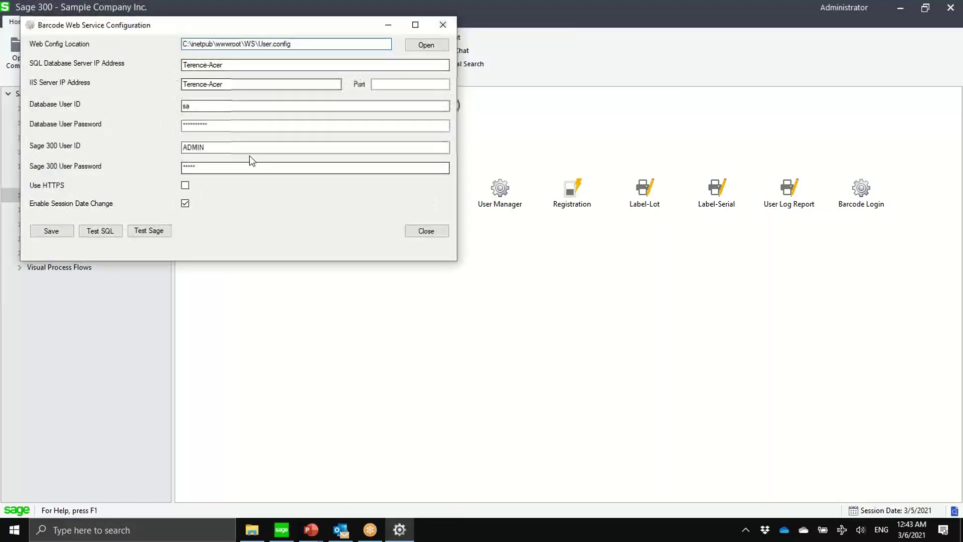
click(414, 234)
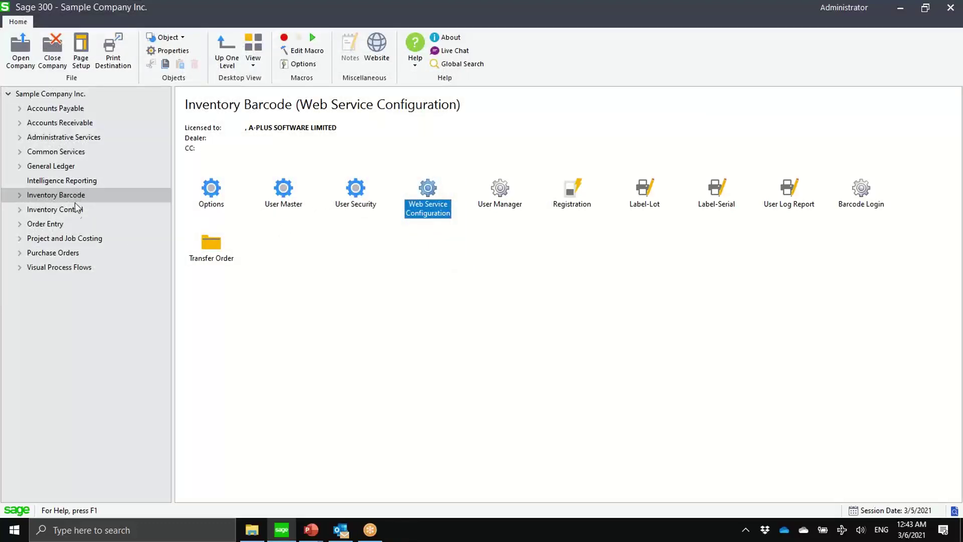
click(14, 529)
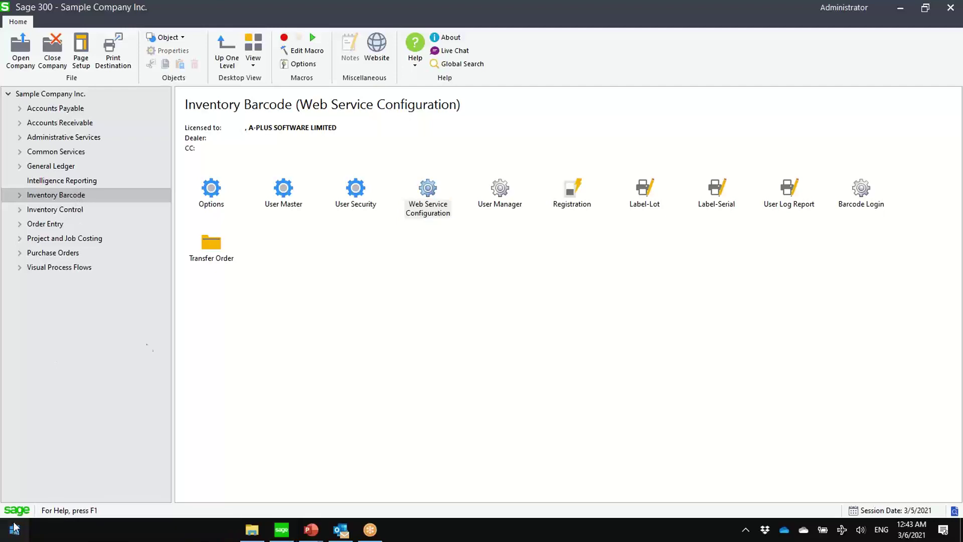
Launch AutoSimply Barcode and log in as user 1 with its password.
click(282, 168)
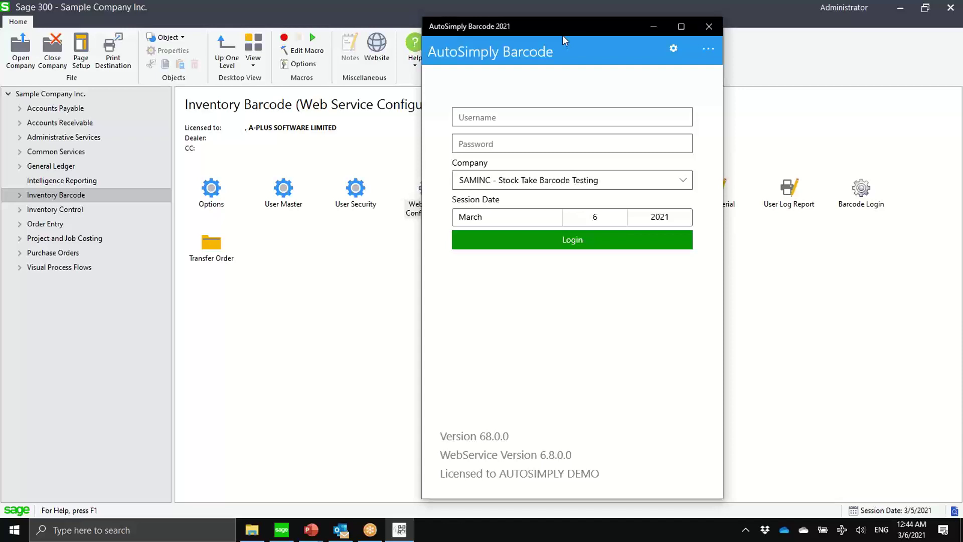
drag(560, 31, 551, 33)
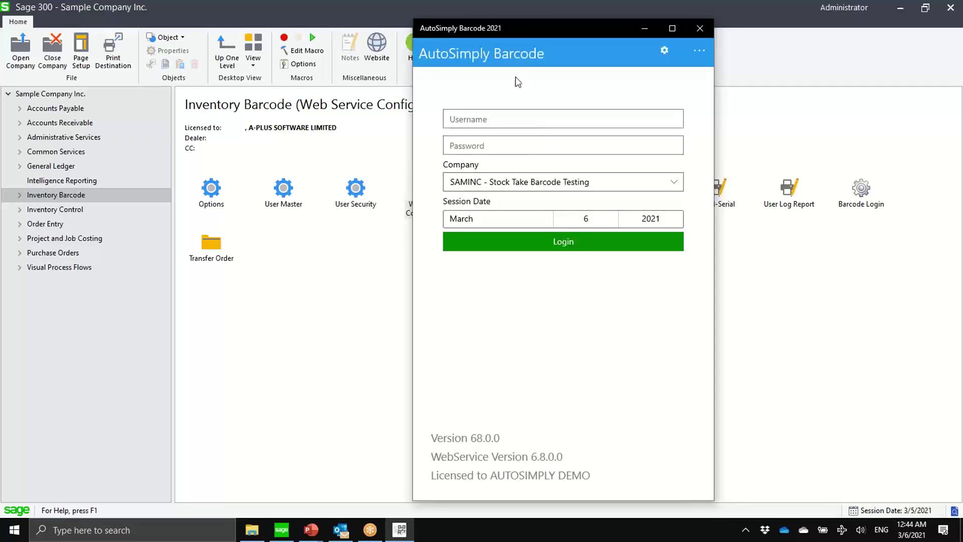
click(483, 124)
text(1)
click(481, 143)
text(1)
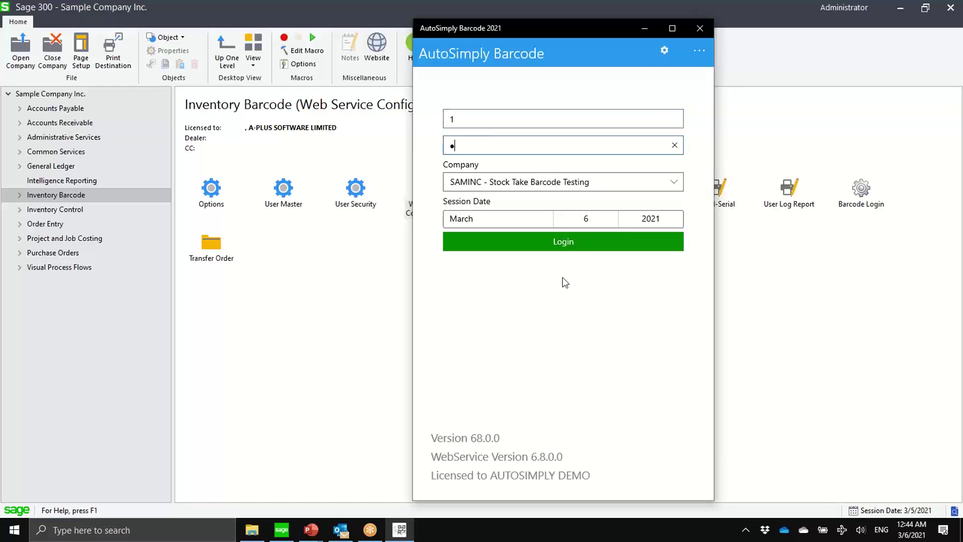
click(546, 240)
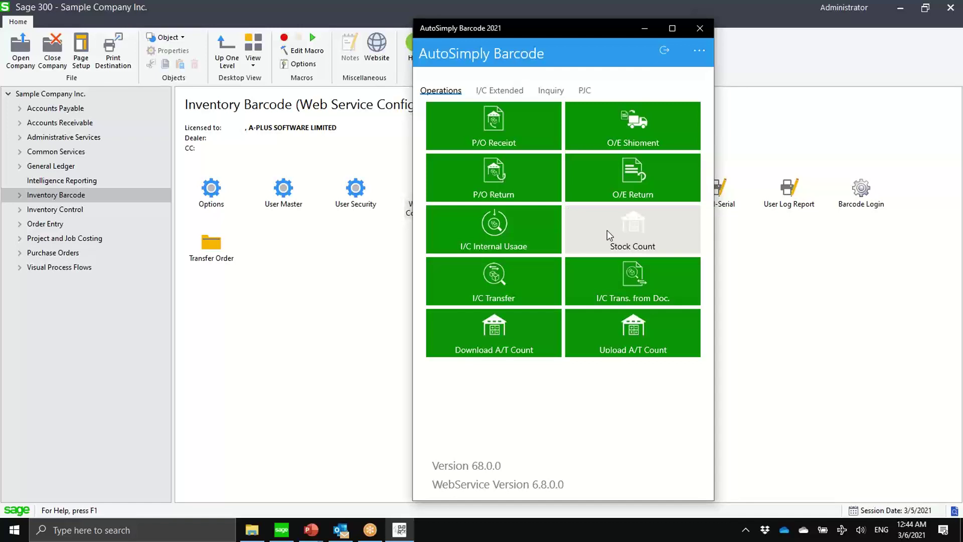
Load A/T Stock Count worksheet ST00000003 for location 1 in Stock Count.
click(607, 230)
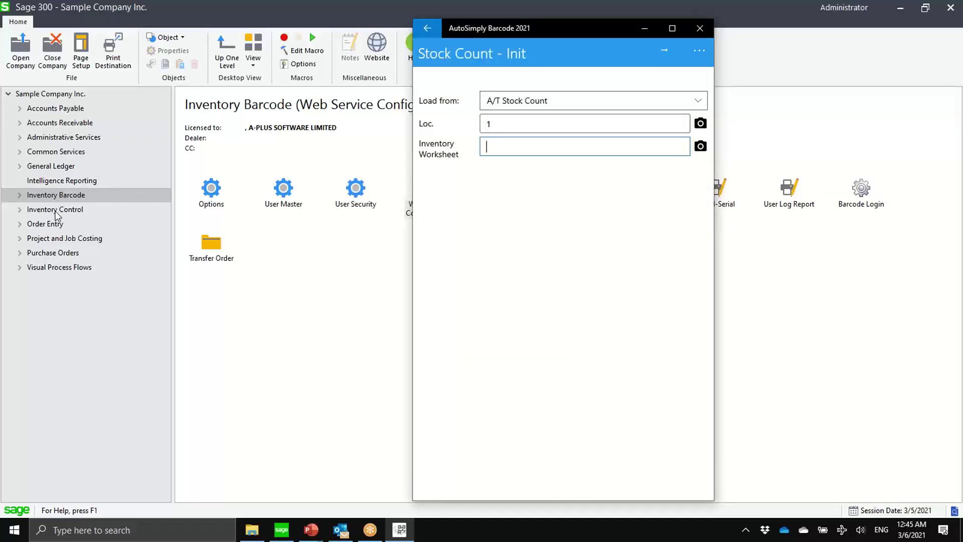
click(670, 98)
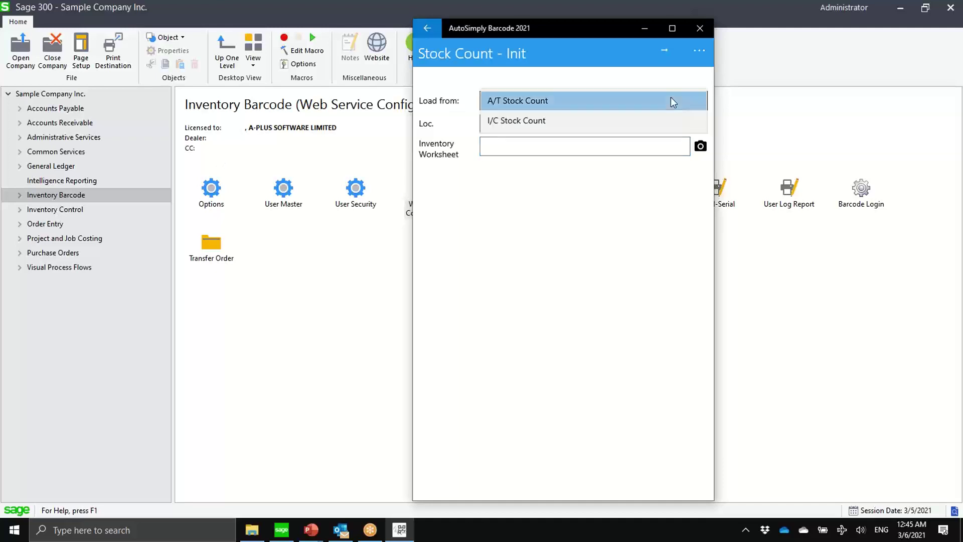
click(512, 125)
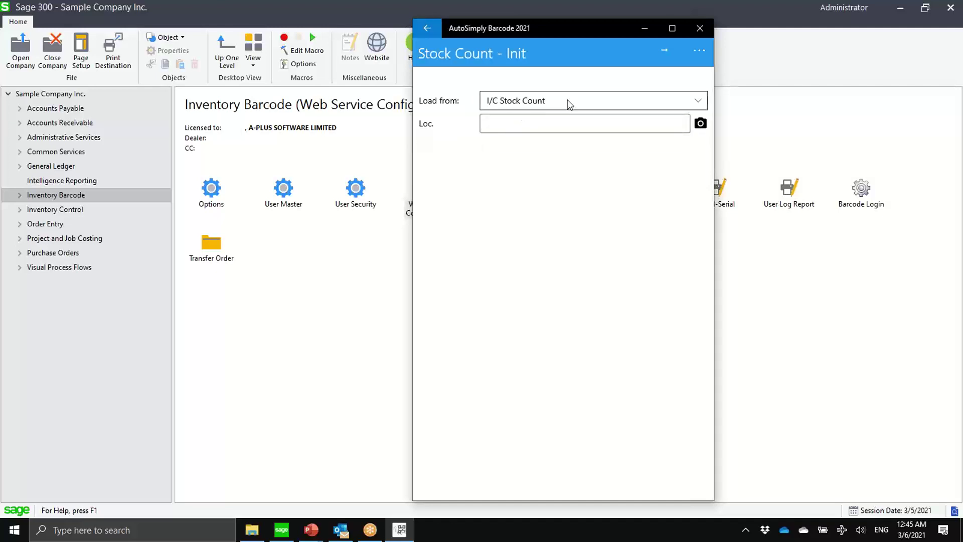
click(603, 101)
click(556, 83)
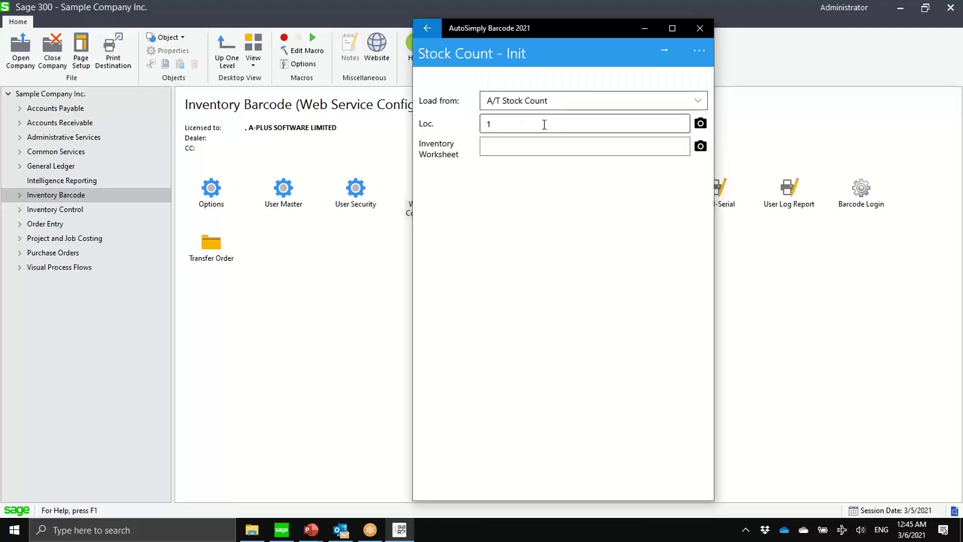
click(533, 147)
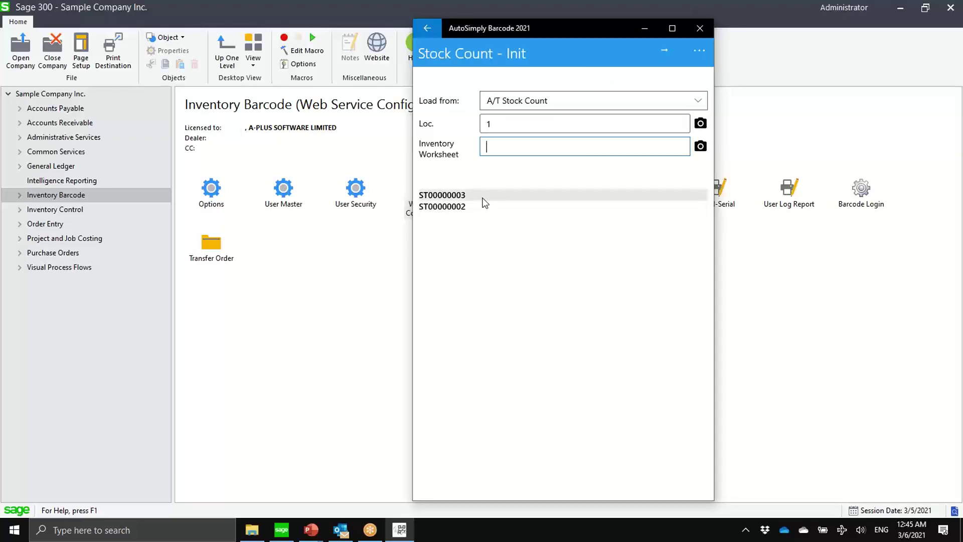
click(484, 198)
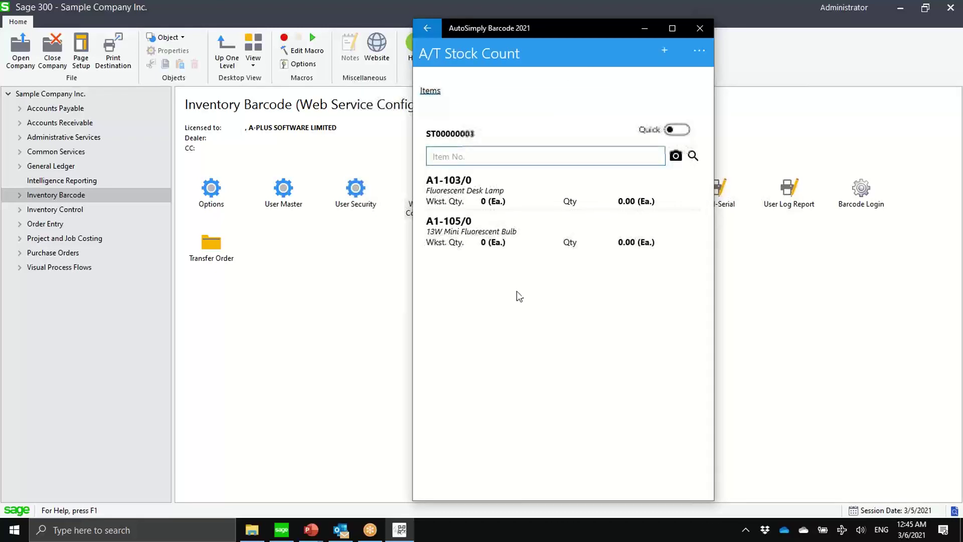
Enter counts of 88 for desk lamp A1-103/0 and 99 for mini bulb A1-105/0.
click(526, 188)
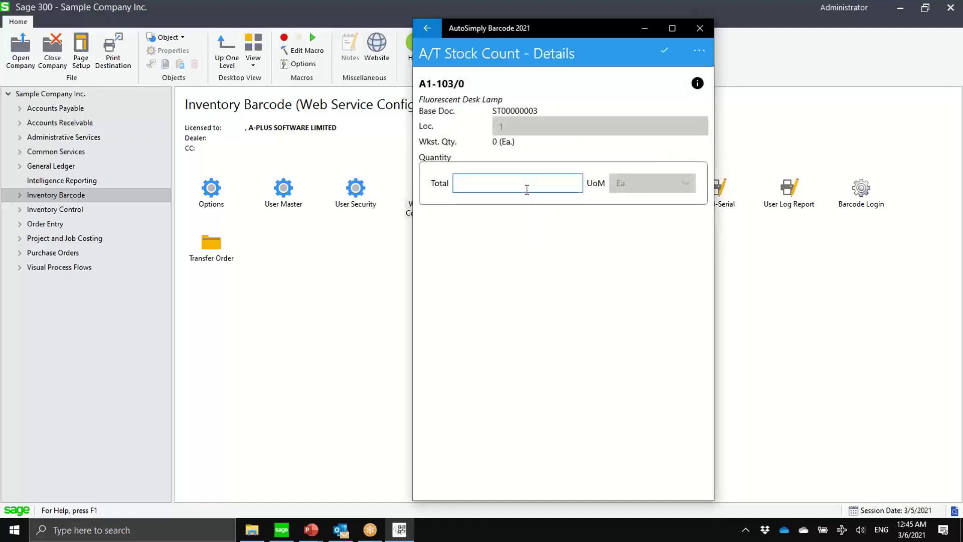
text(88)
click(665, 52)
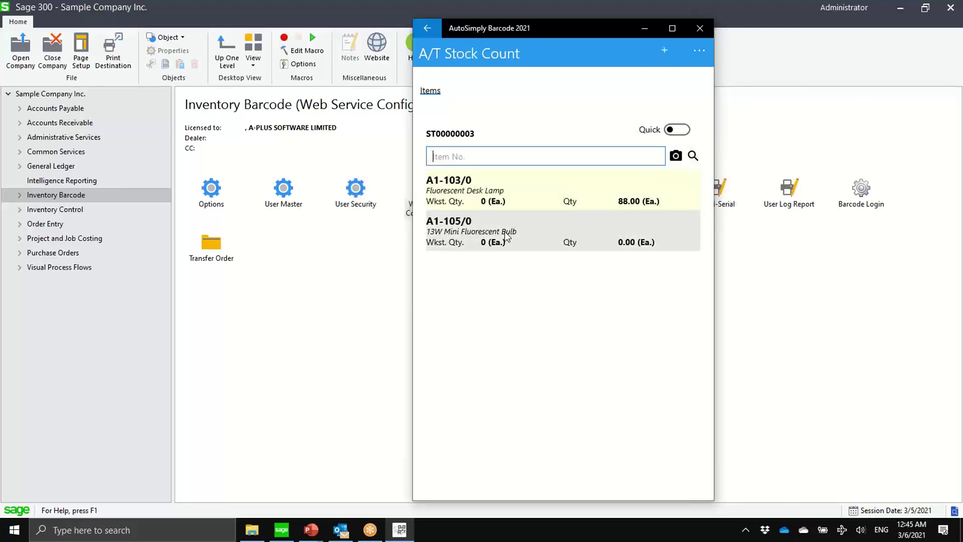
click(506, 234)
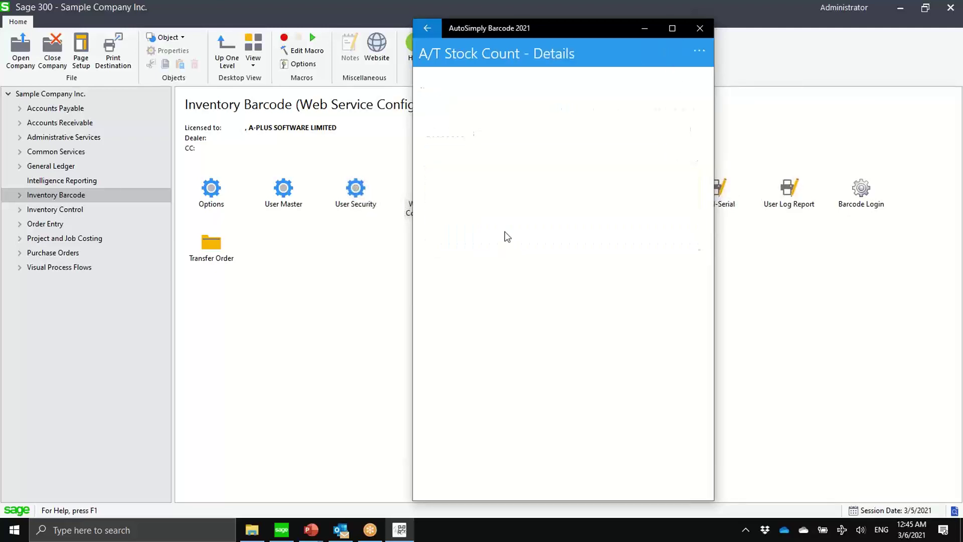
text(99)
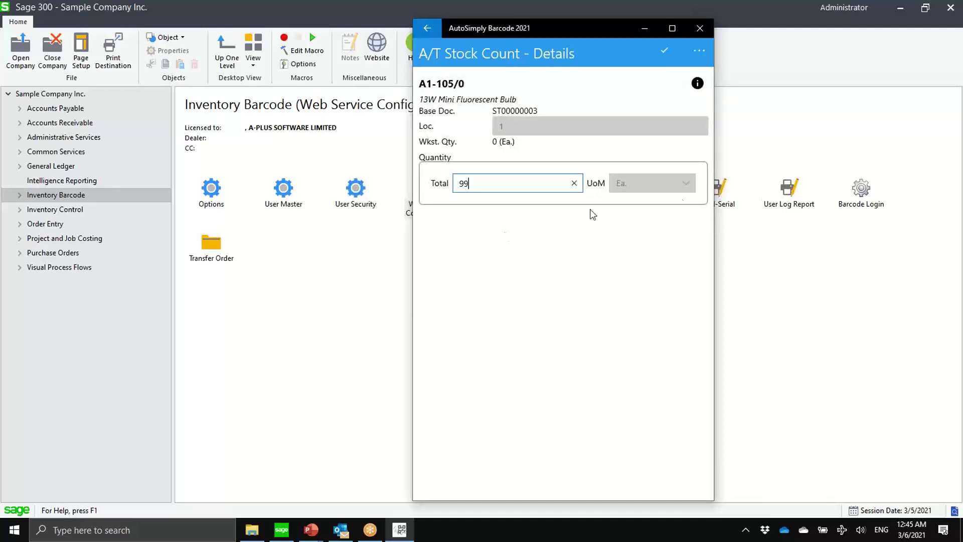
click(661, 52)
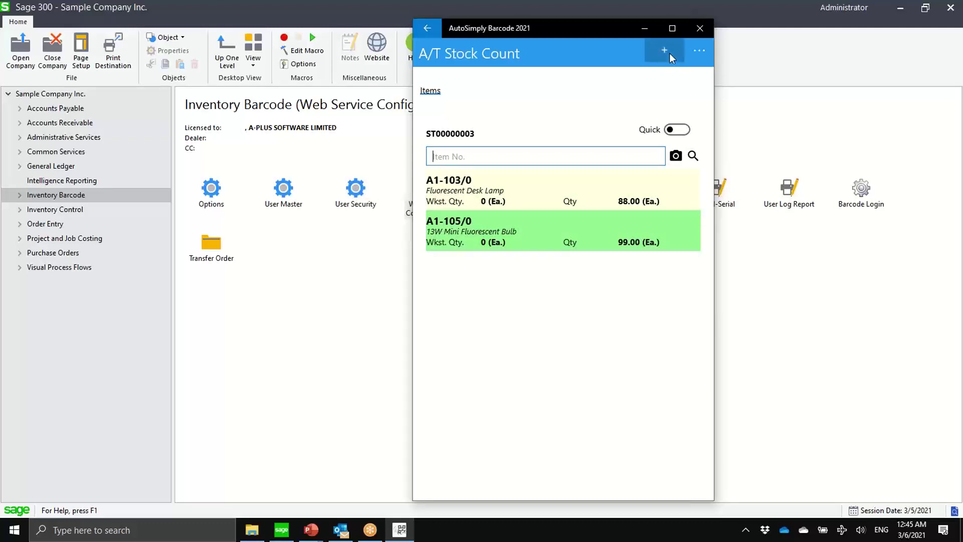
Add the counts to existing stock count ST00000003 and acknowledge the Created message.
click(670, 53)
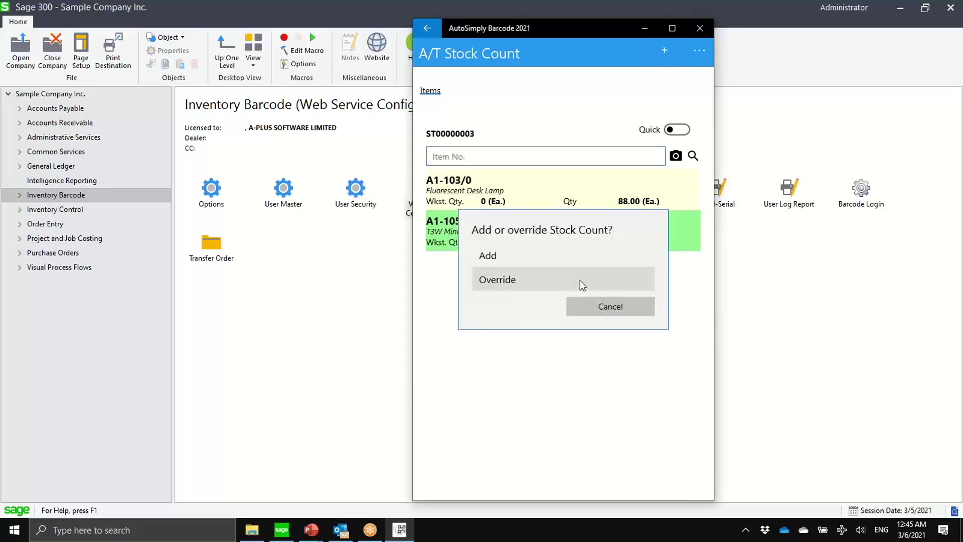
click(541, 264)
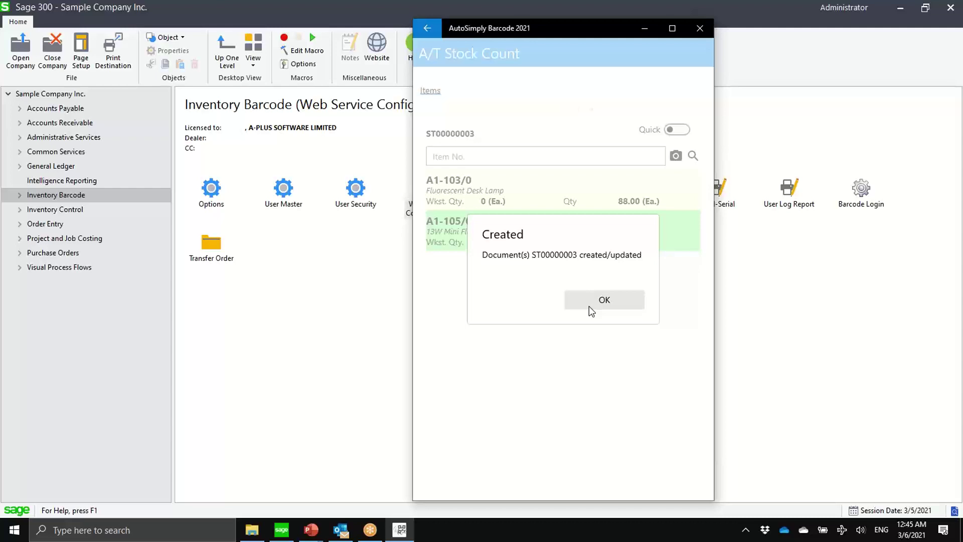
click(589, 304)
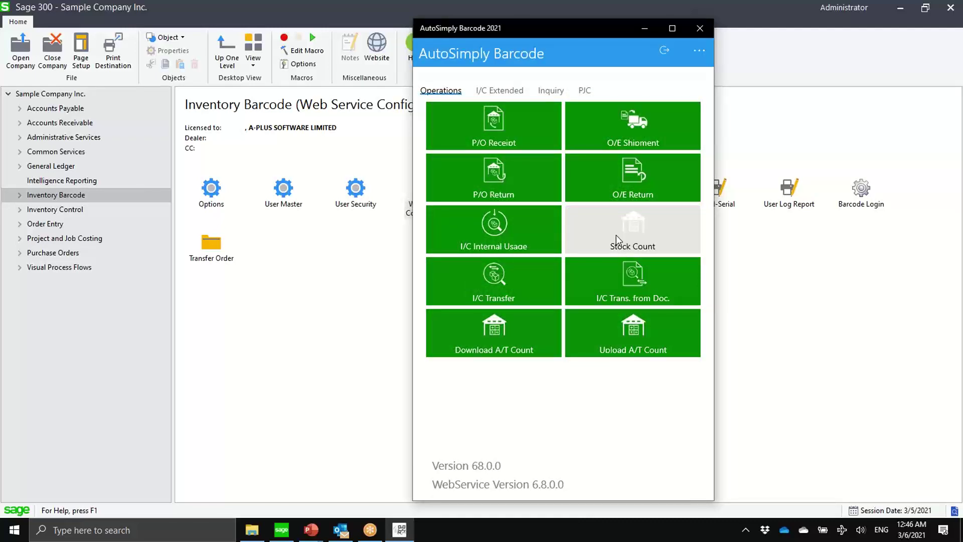
Load stock take ST00000003 into the A/T Stock Take Inventory Worksheet.
click(319, 244)
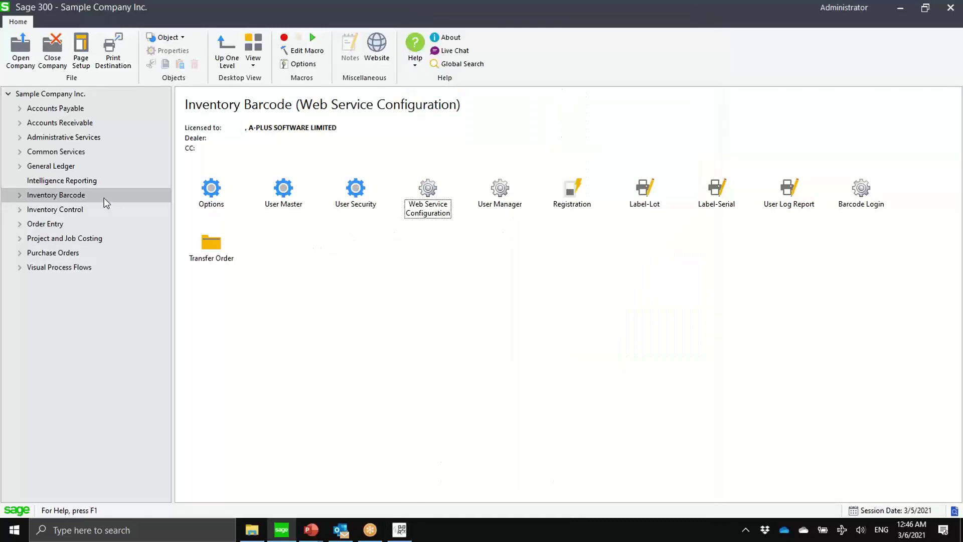
click(63, 221)
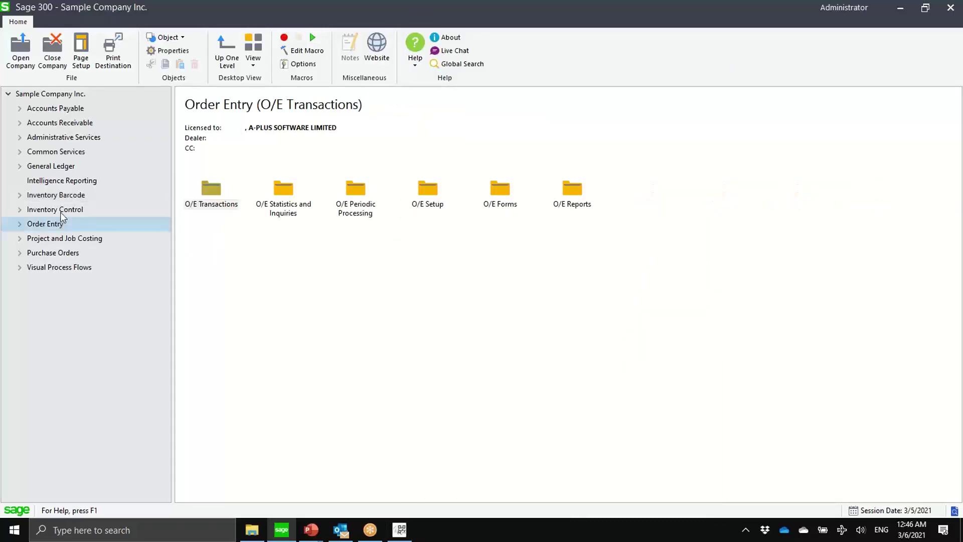
double_click(60, 212)
click(210, 209)
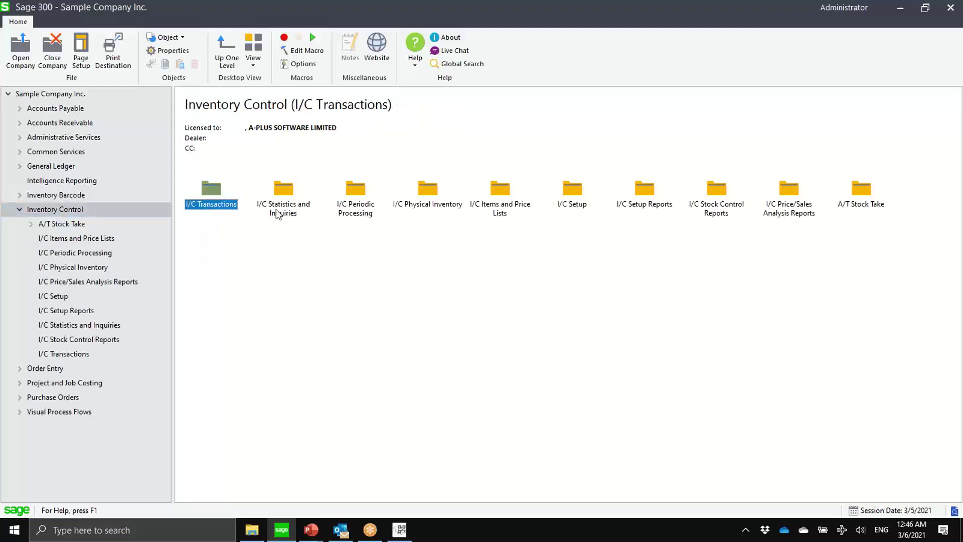
click(86, 224)
double_click(282, 204)
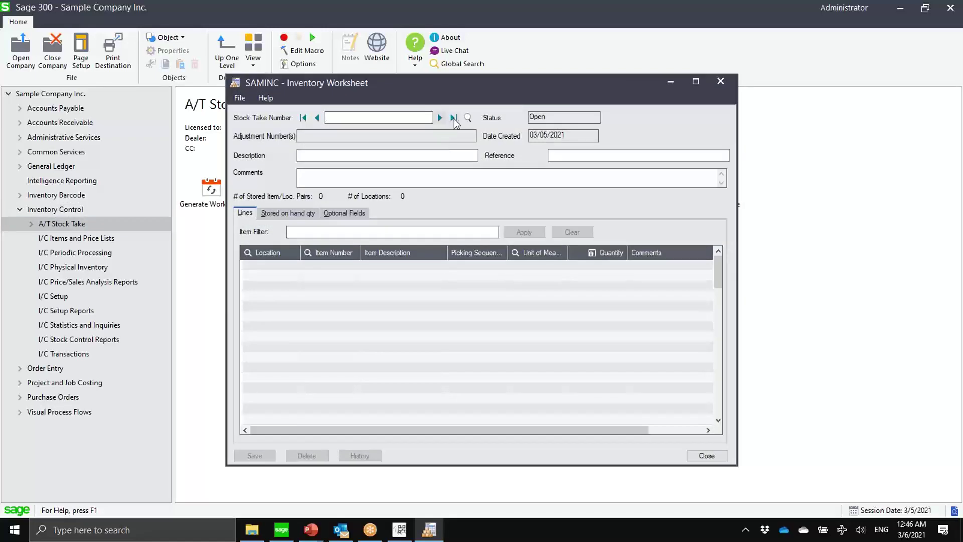
click(468, 117)
click(203, 191)
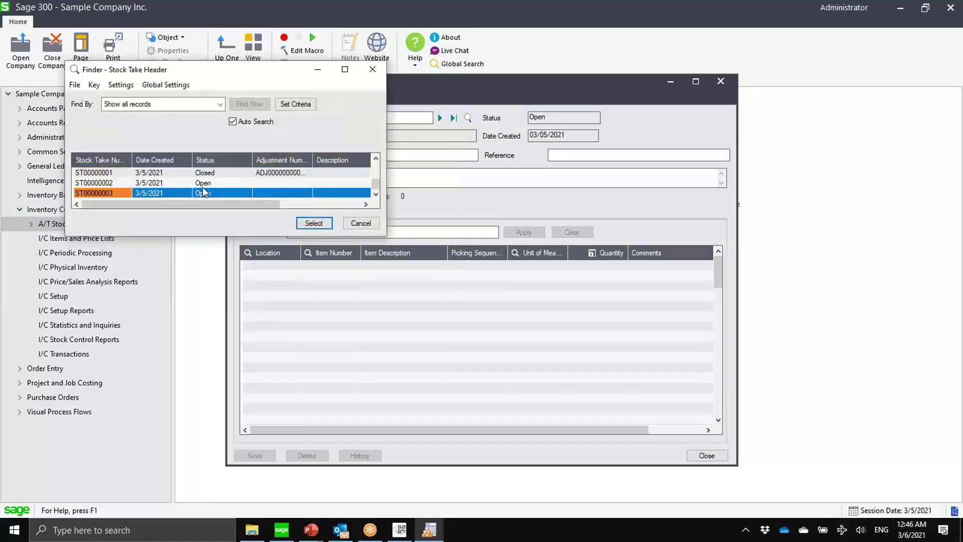
double_click(191, 193)
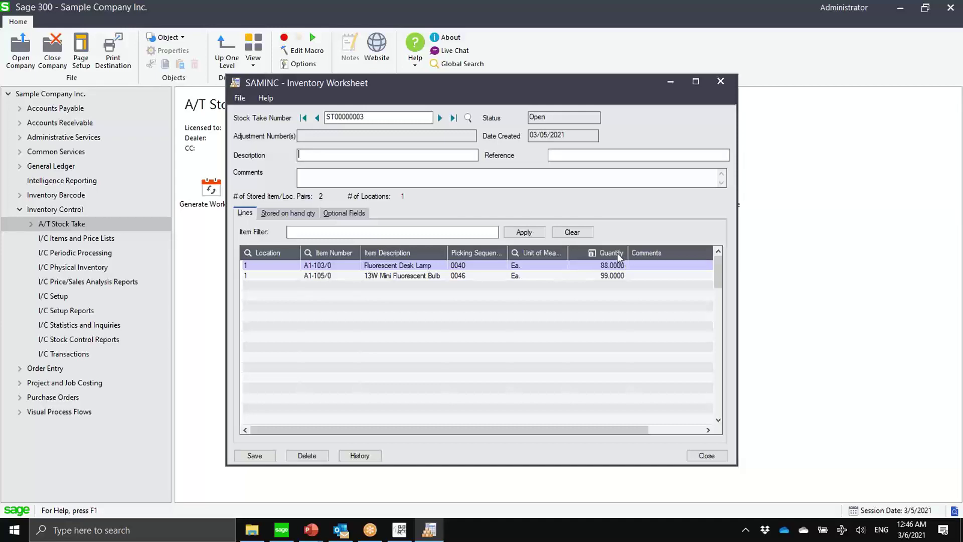
Review the desk lamp line's count history records, then close the history.
click(355, 454)
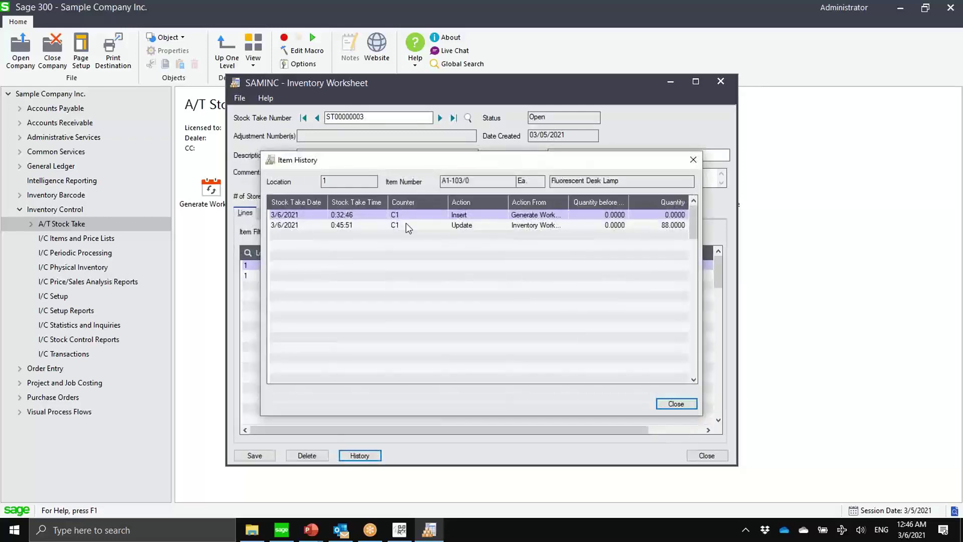
click(405, 232)
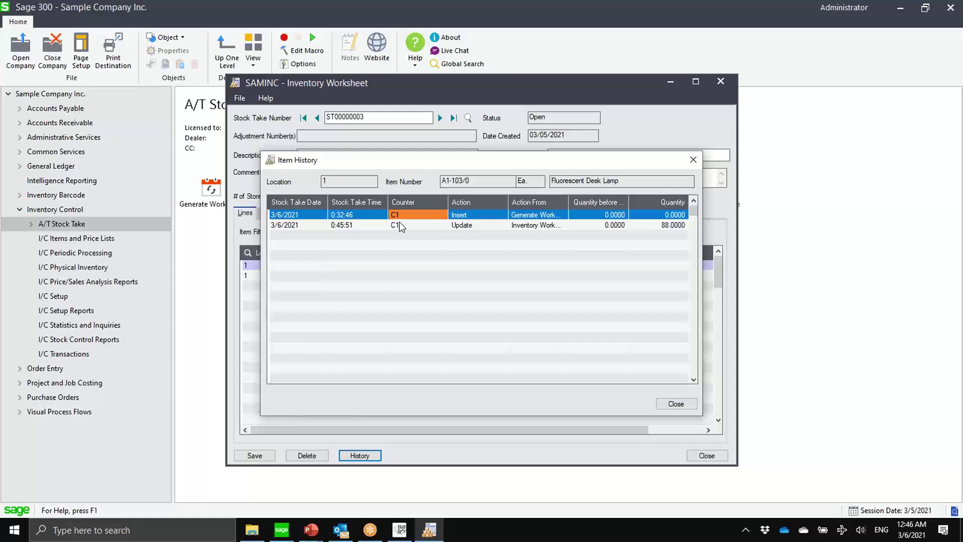
click(668, 407)
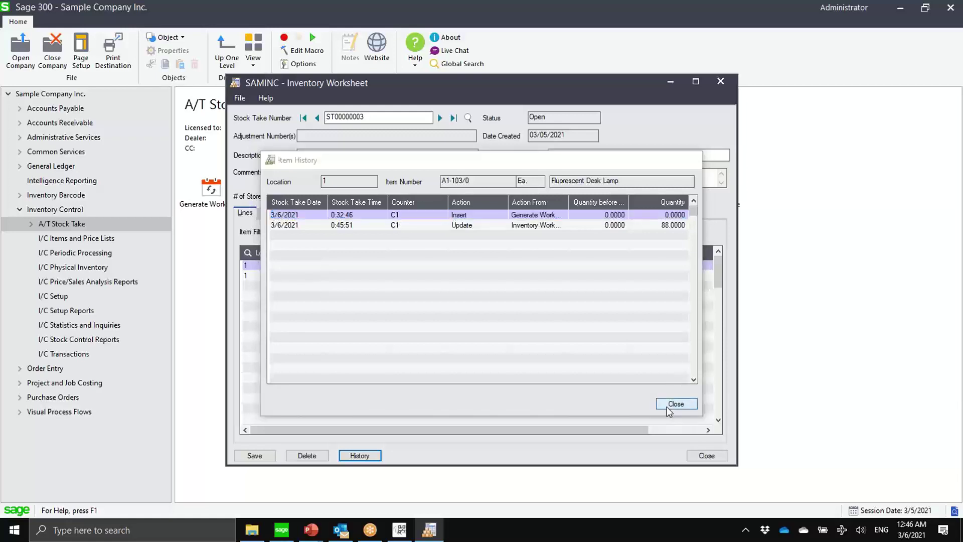
click(400, 529)
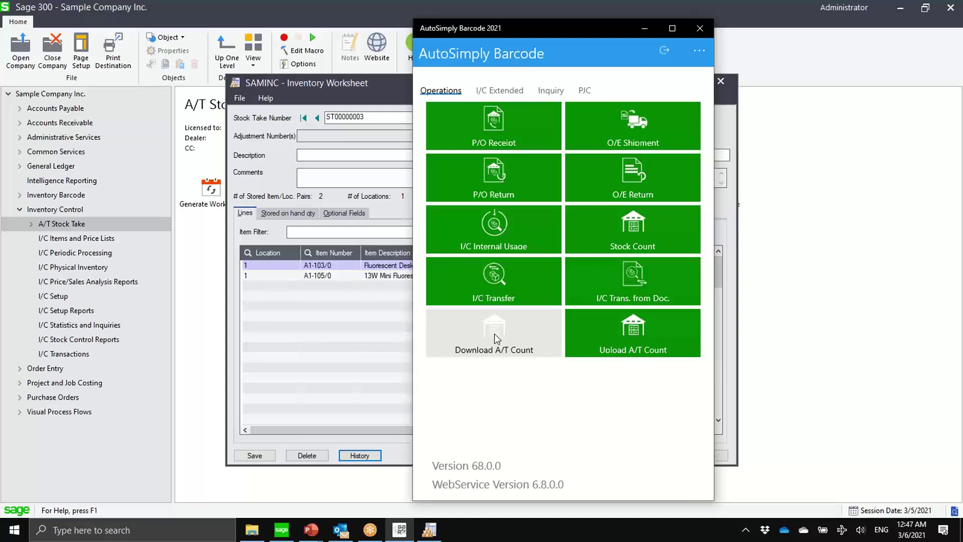
Prepare offline A/T count data for location 1 until 100%, then list the available worksheets.
click(494, 337)
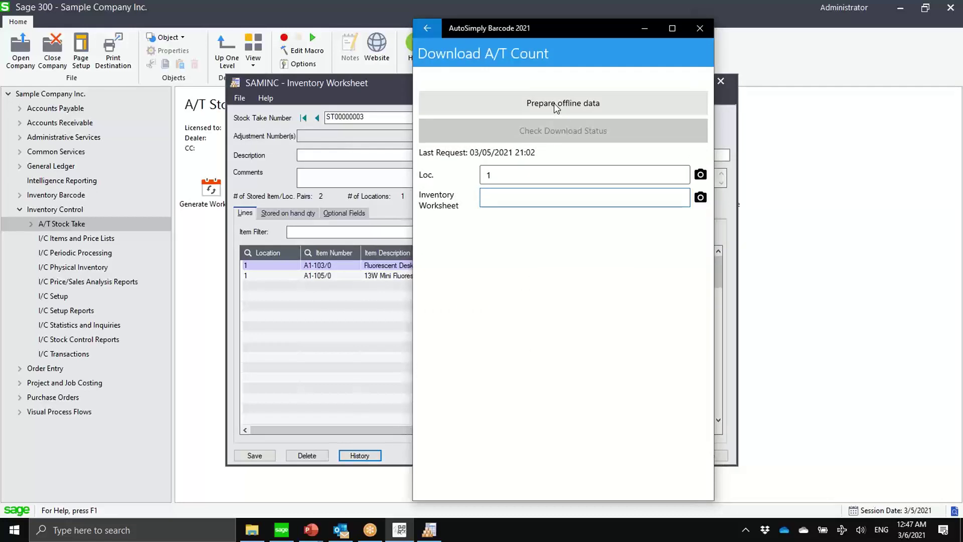
click(553, 103)
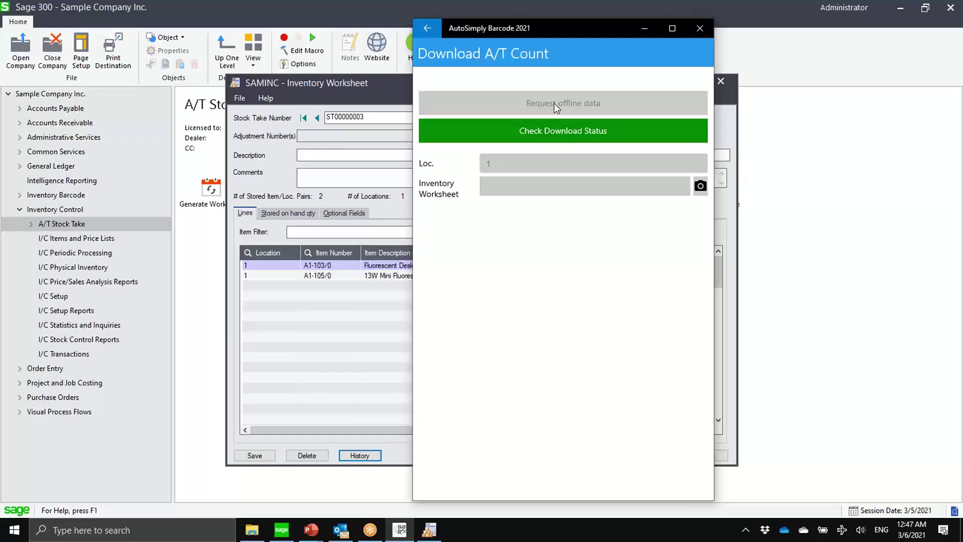
click(560, 136)
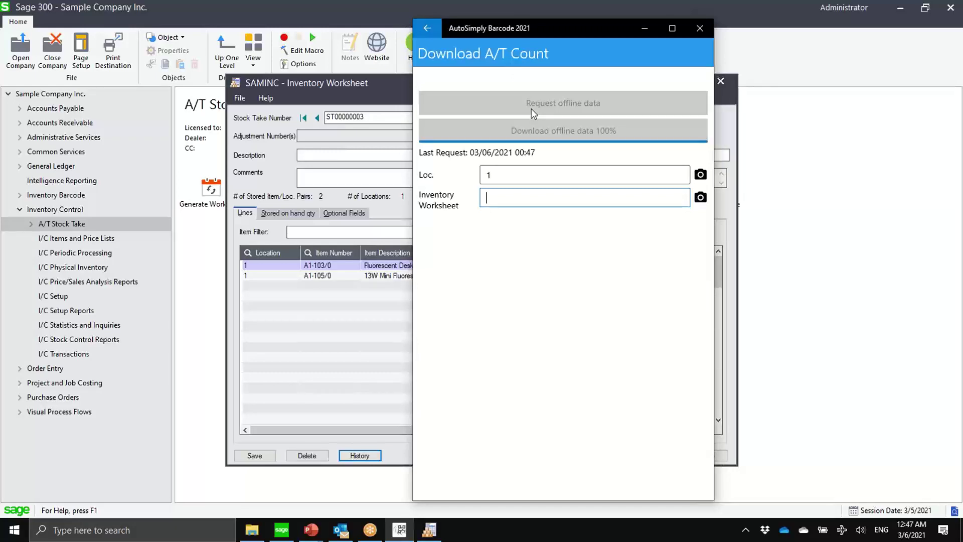
click(496, 197)
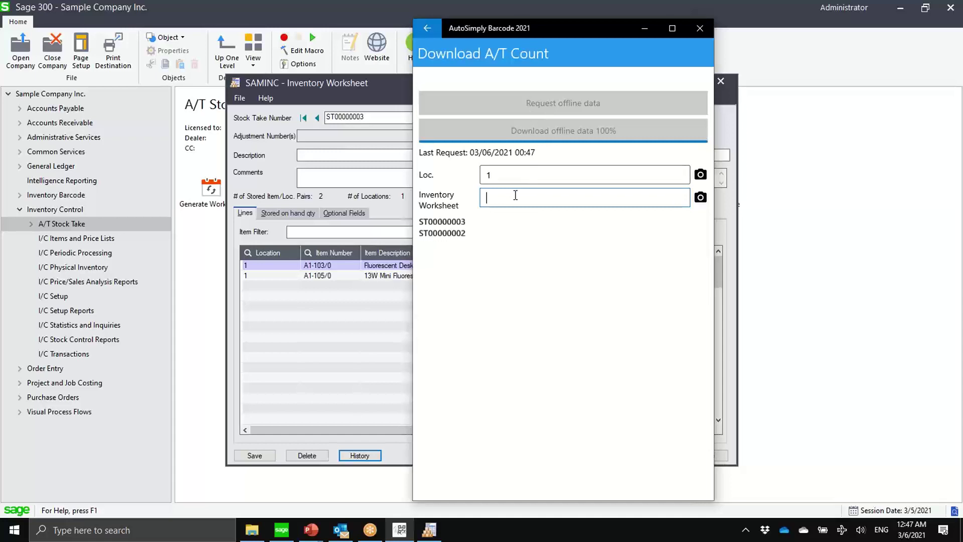
On ST00000003, count 12 for desk lamp A1-103/0 and 1 for mini bulb A1-105/0.
click(477, 221)
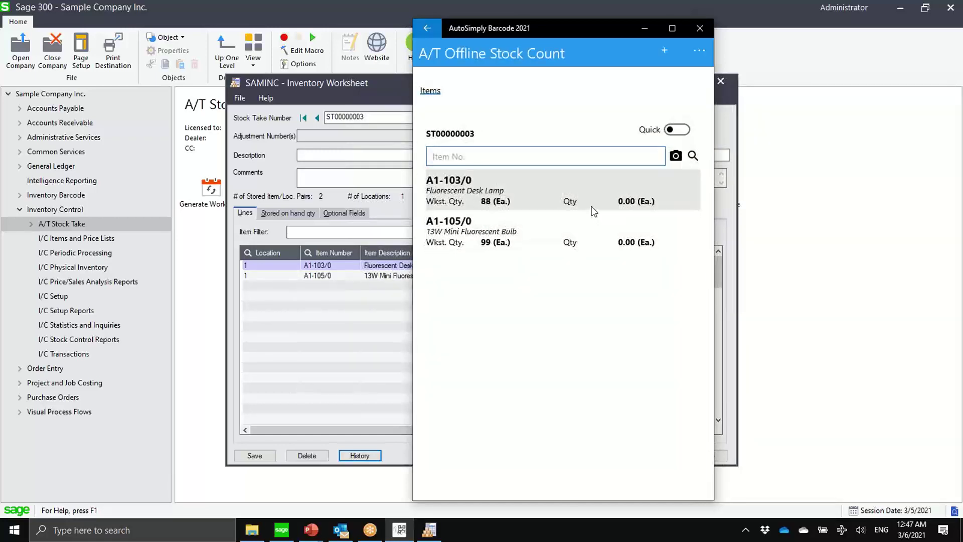
click(518, 193)
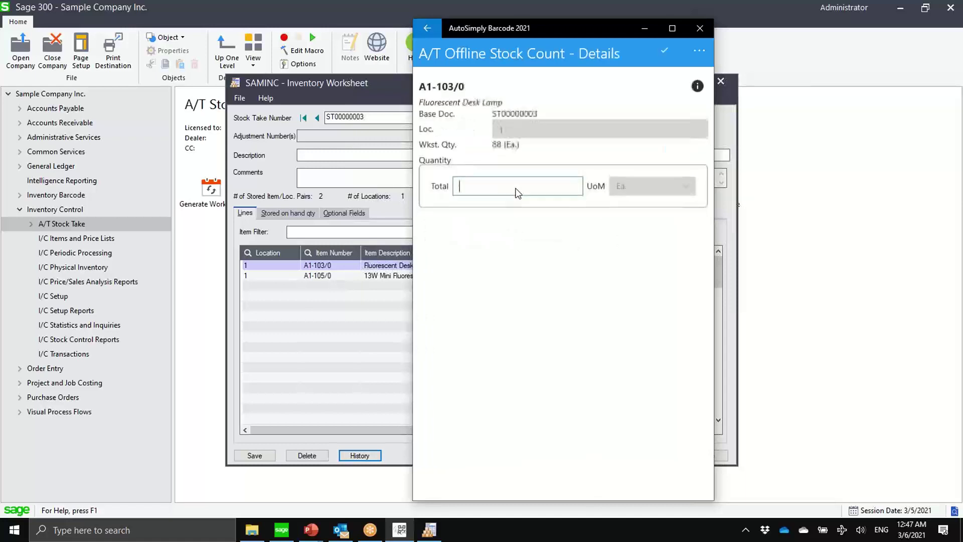
text(12)
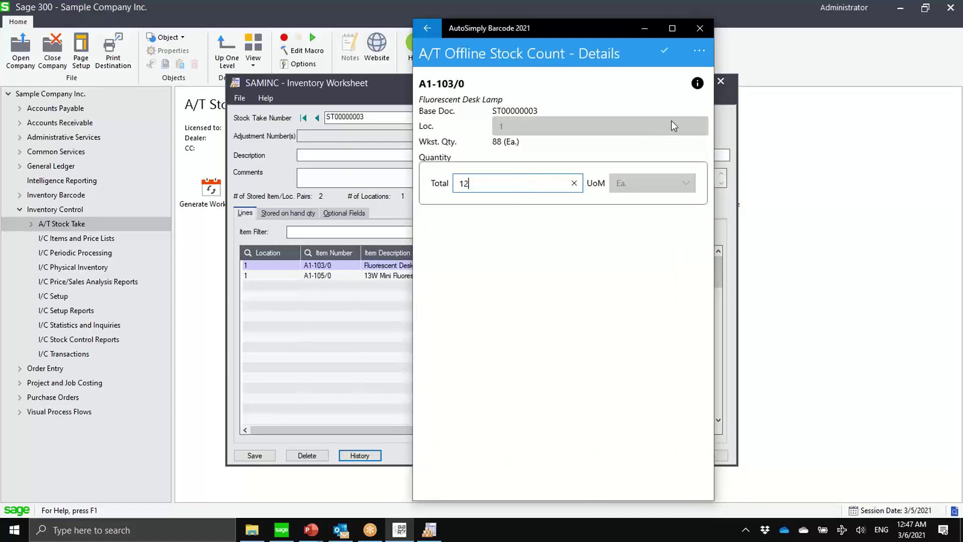
click(663, 51)
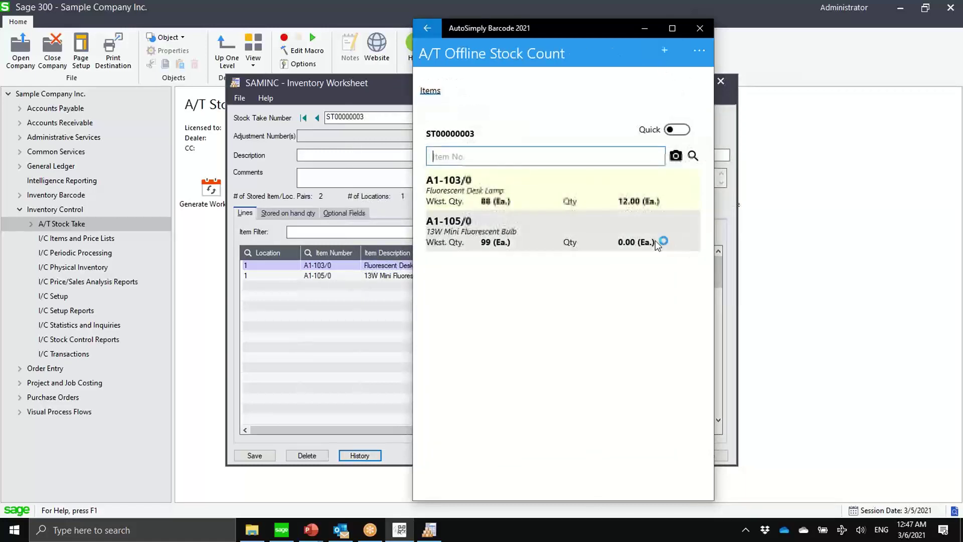
click(656, 242)
text(1)
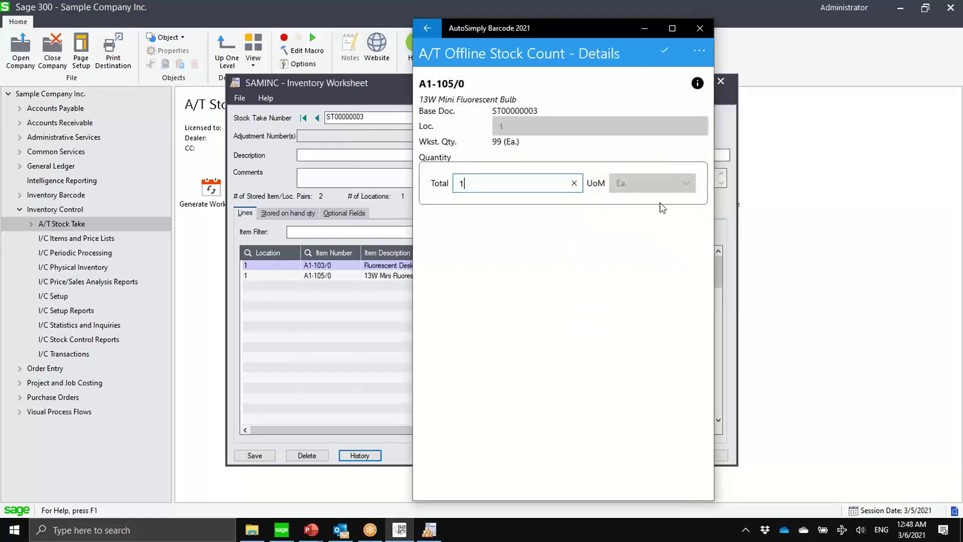
click(661, 51)
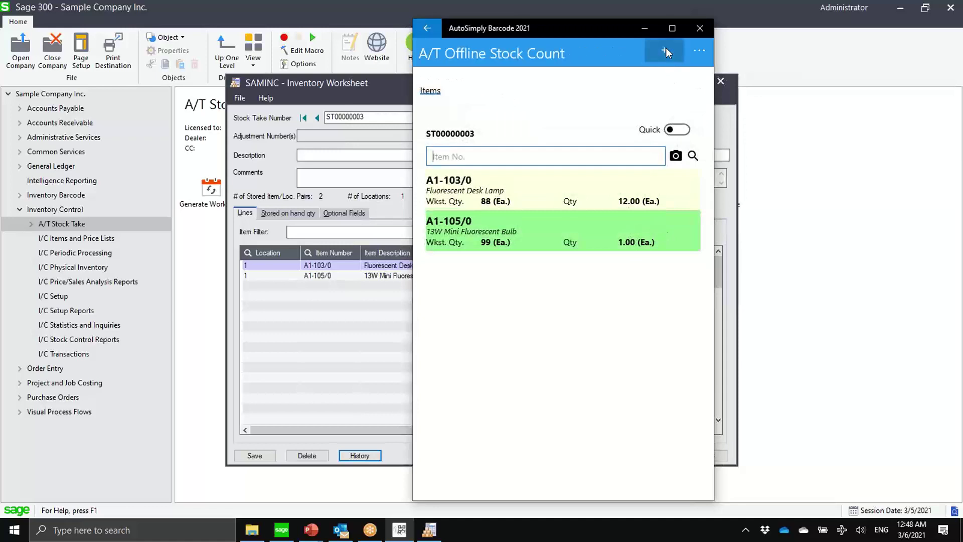
Save the offline count to the local device and acknowledge the Created message.
click(665, 48)
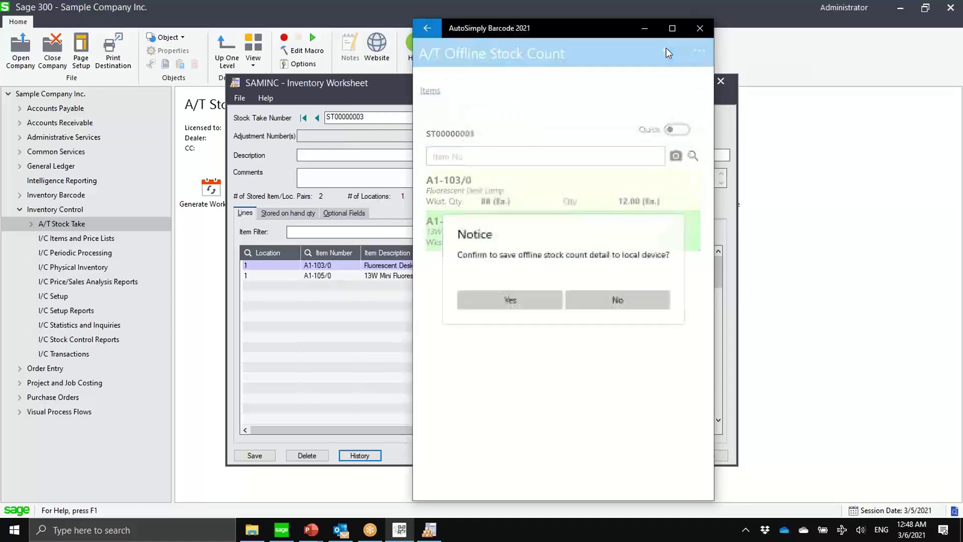
click(514, 302)
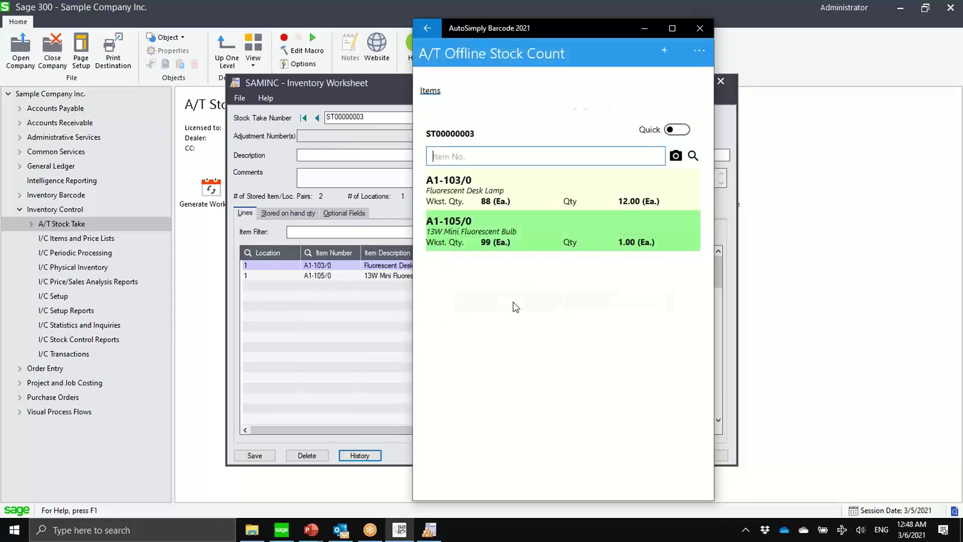
click(581, 300)
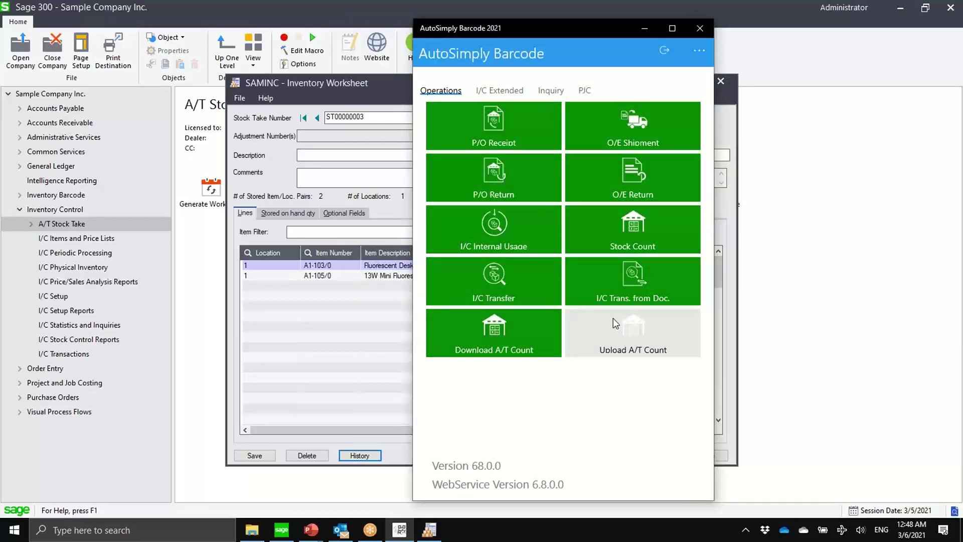
Upload the ST00000003 count, choosing Add to combine it with existing quantities.
click(634, 339)
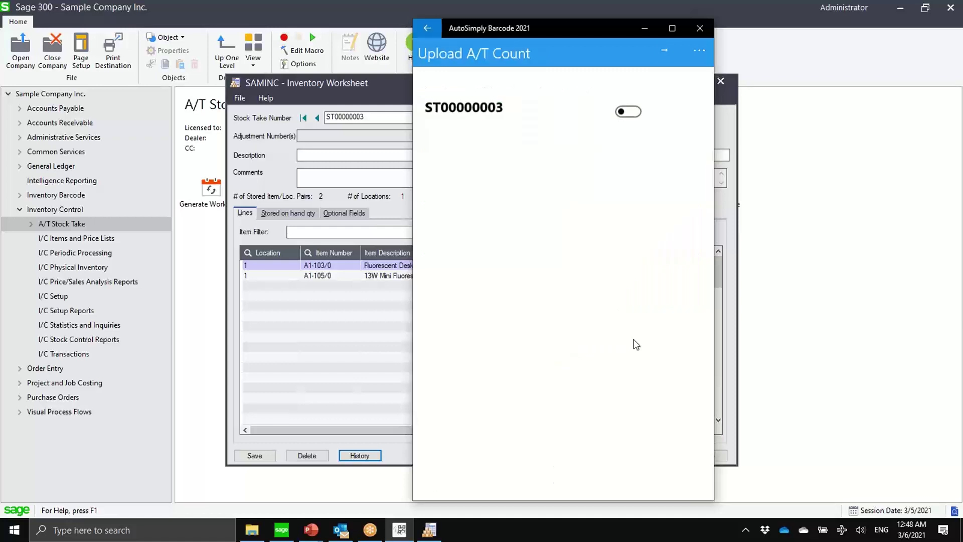
click(634, 113)
click(665, 51)
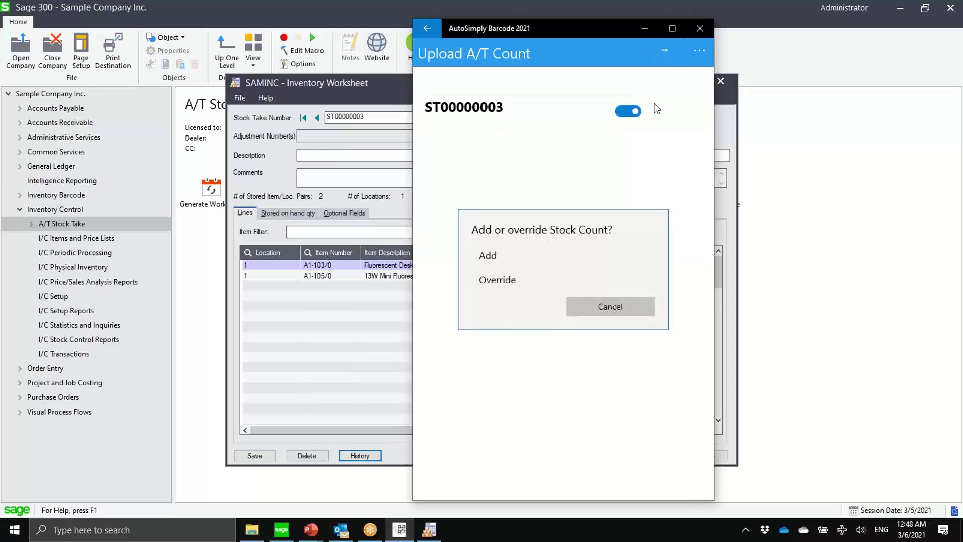
click(525, 264)
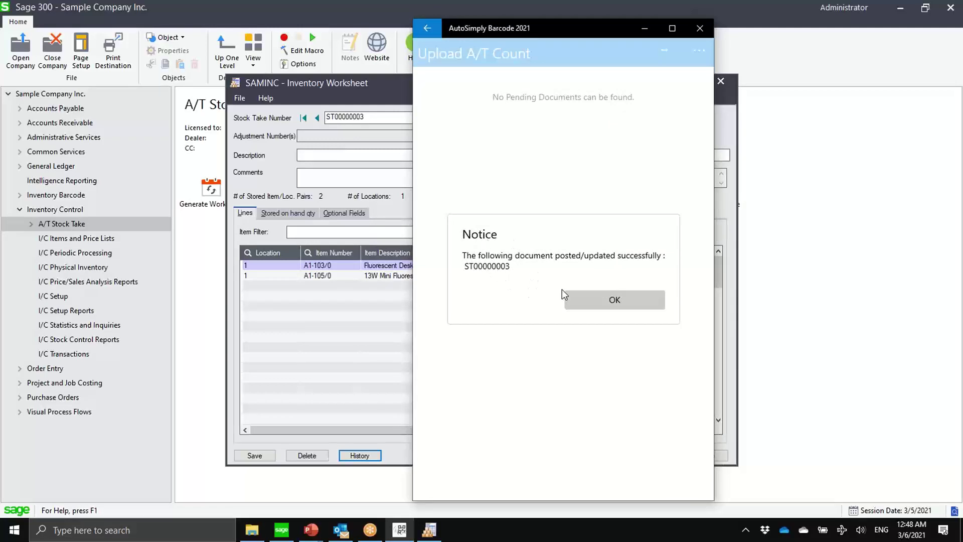
Refresh worksheet ST00000003 to show 100.0000 on both lines, then review and close A1-103/0's history.
click(386, 210)
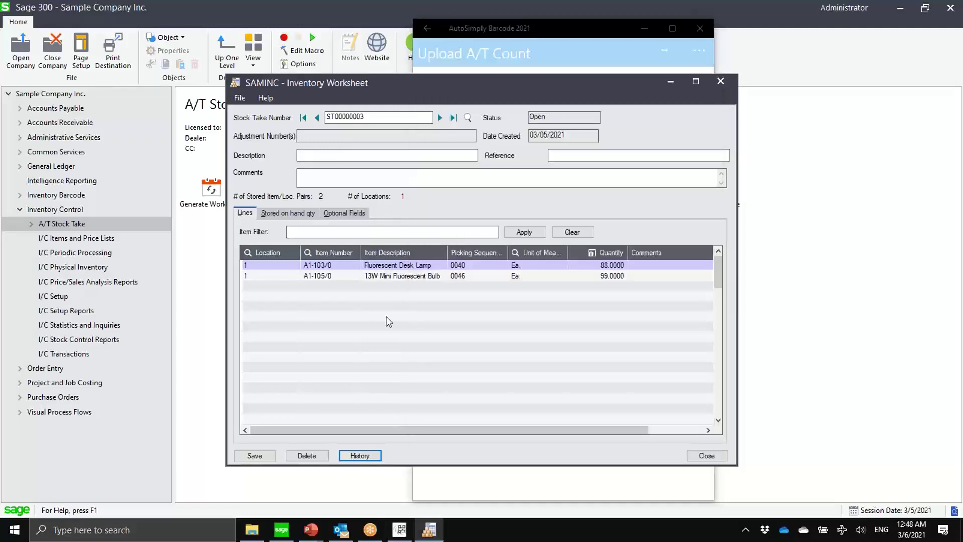
click(317, 118)
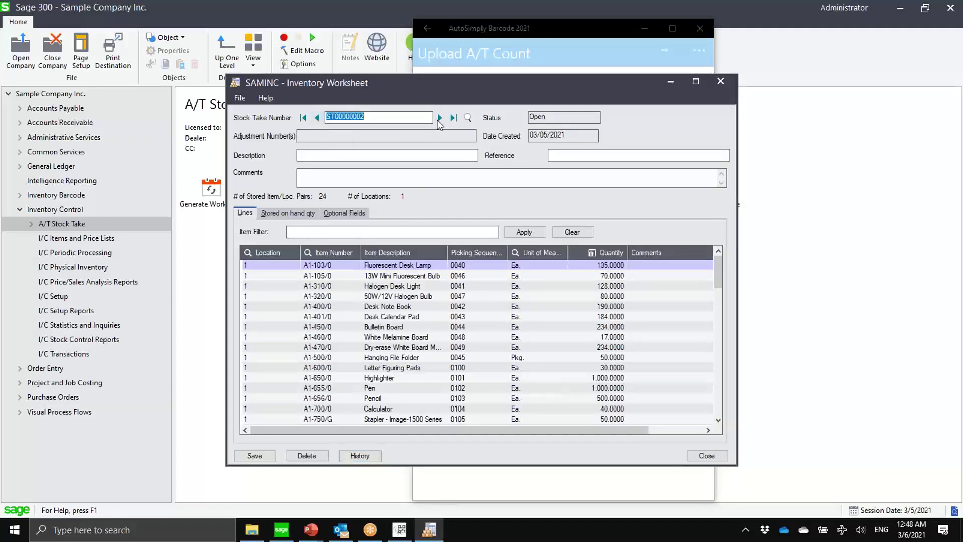
click(439, 119)
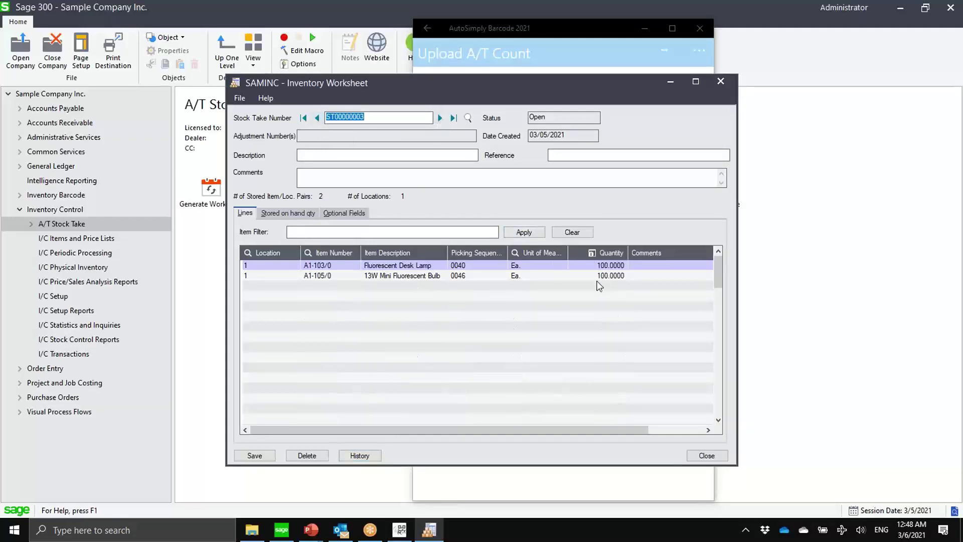
click(359, 456)
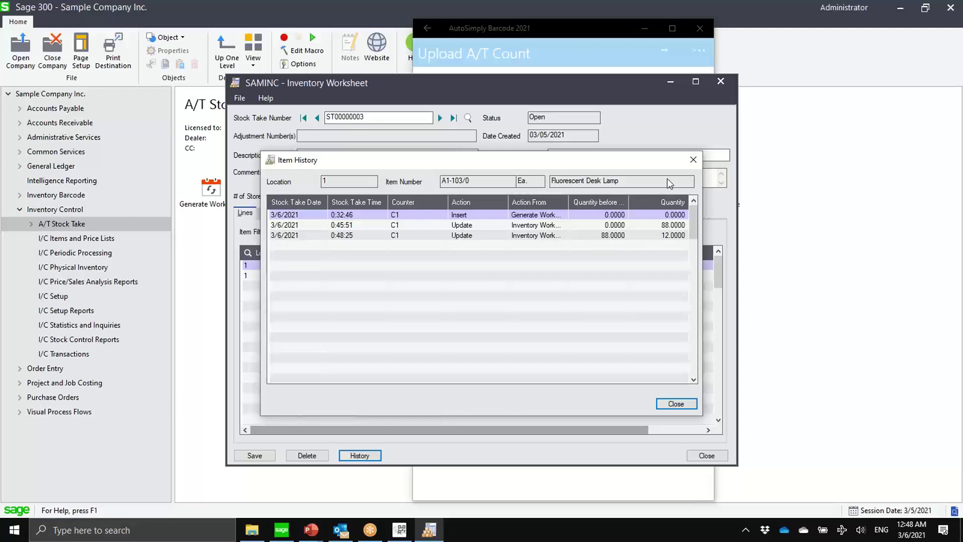
click(693, 159)
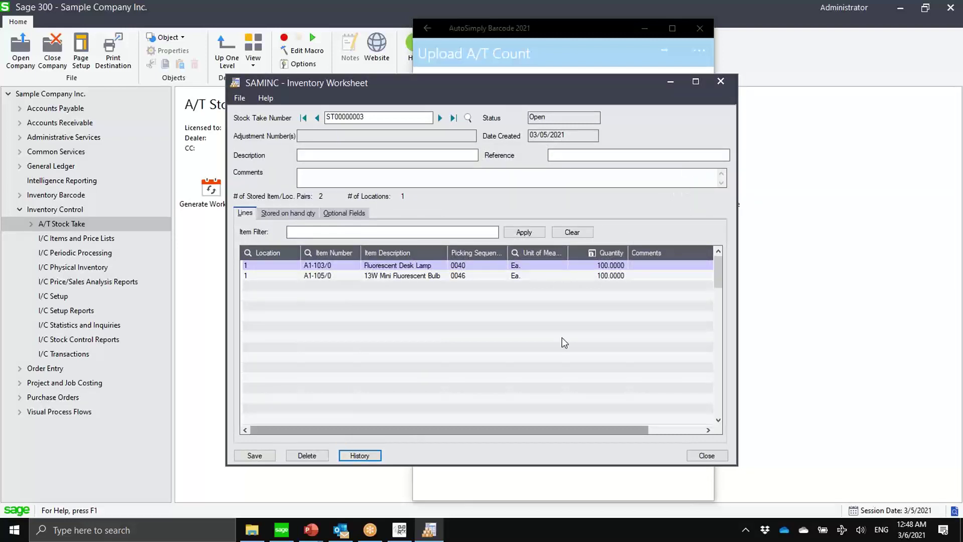
Dismiss the posted notice, go back to Operations, and log out of AutoSimply Barcode.
click(400, 528)
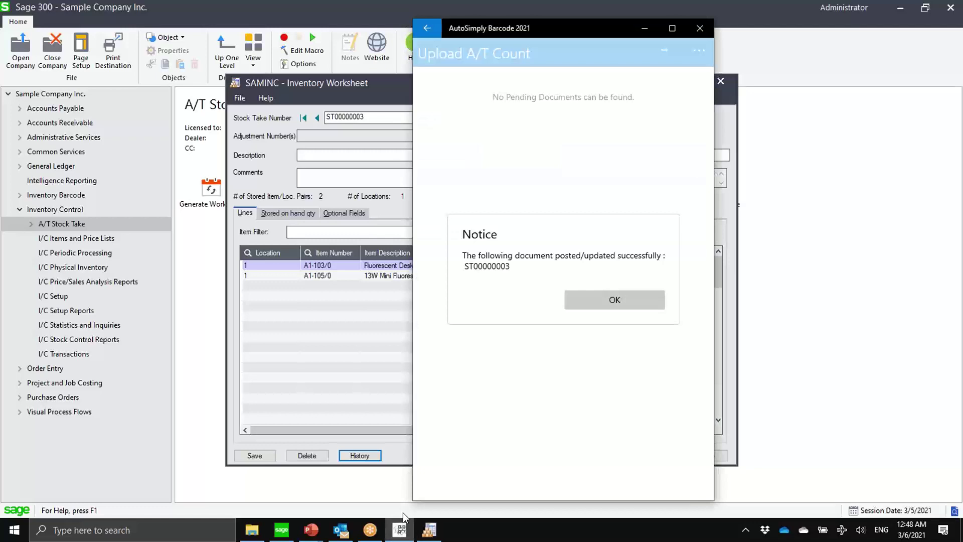
click(593, 296)
click(427, 29)
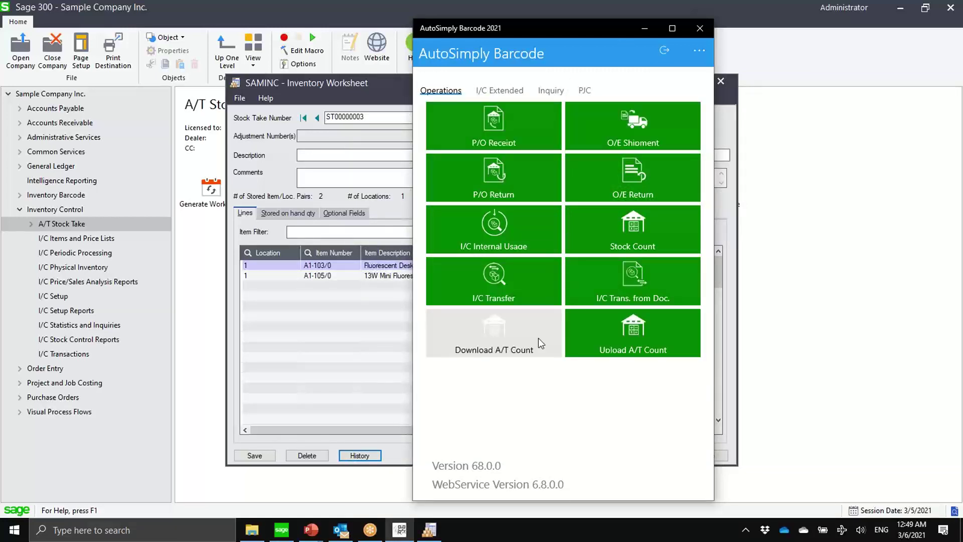
click(493, 353)
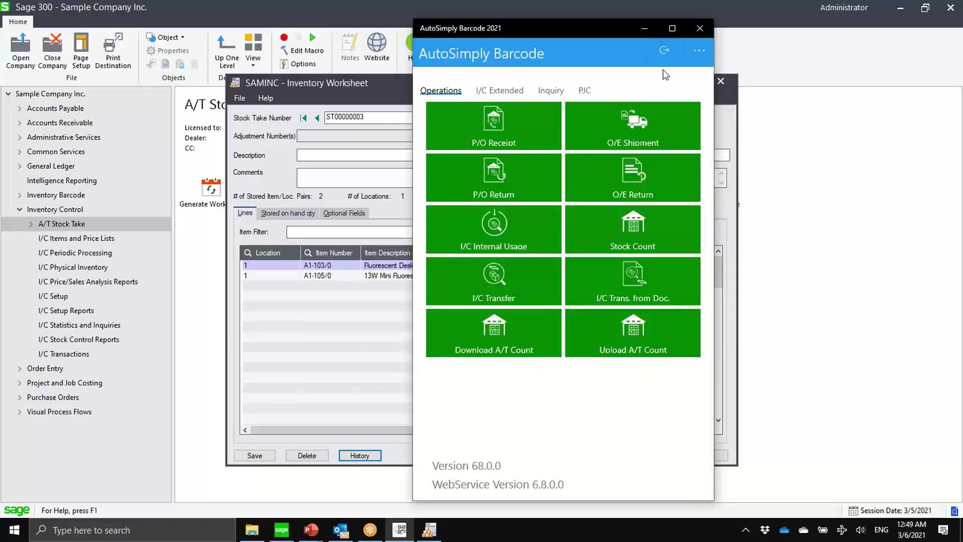
click(664, 51)
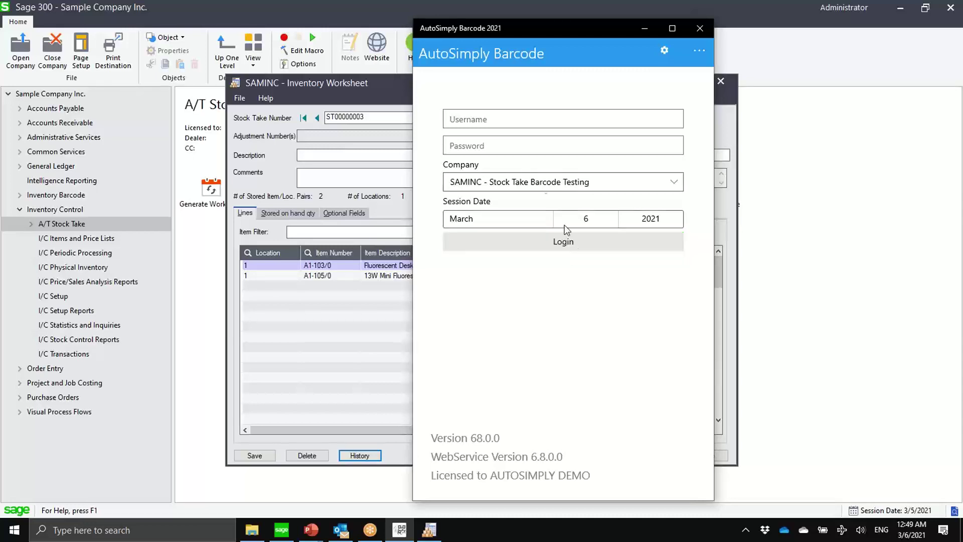
click(481, 119)
text(1)
key(Tab)
text(1)
click(504, 243)
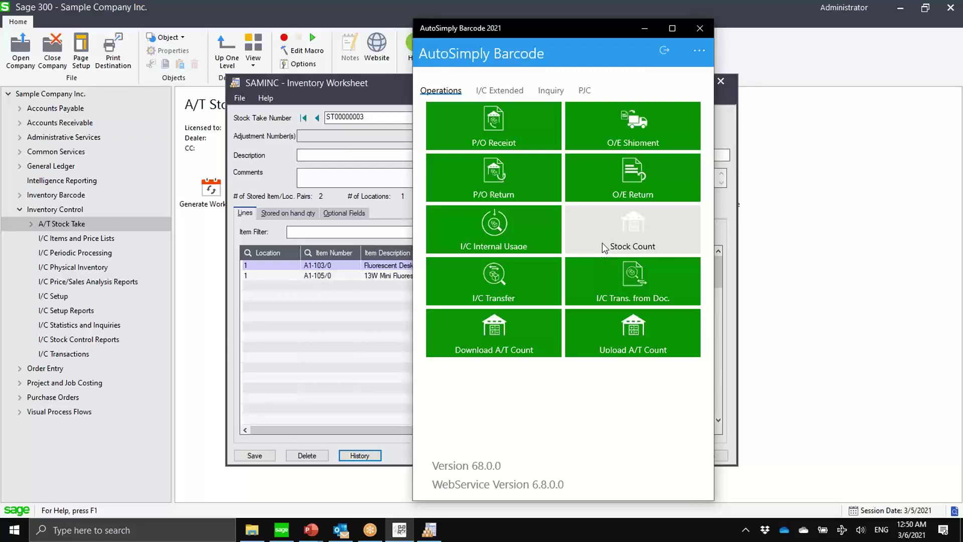
click(662, 51)
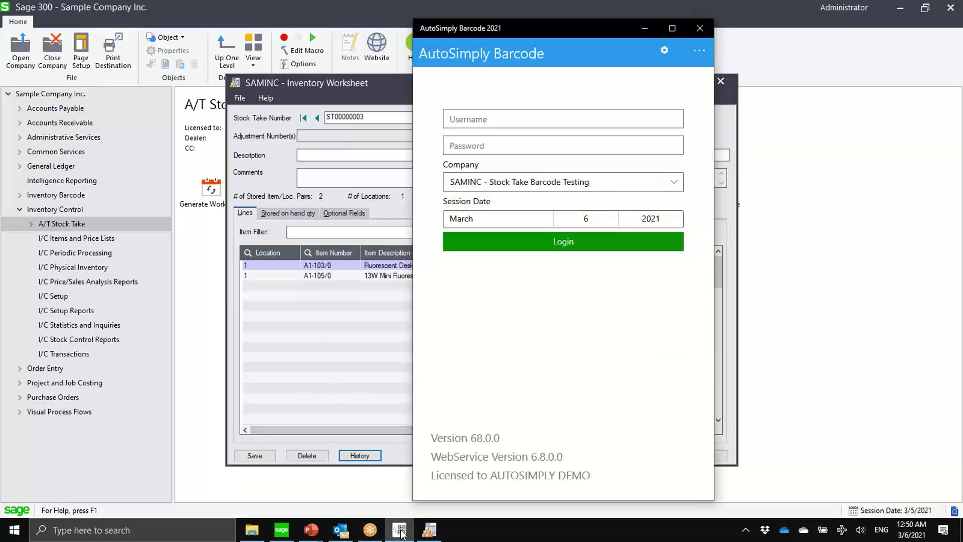
click(65, 195)
Mark barcode User ID 1 as a stock count user, save it, and bring up User Security.
double_click(300, 205)
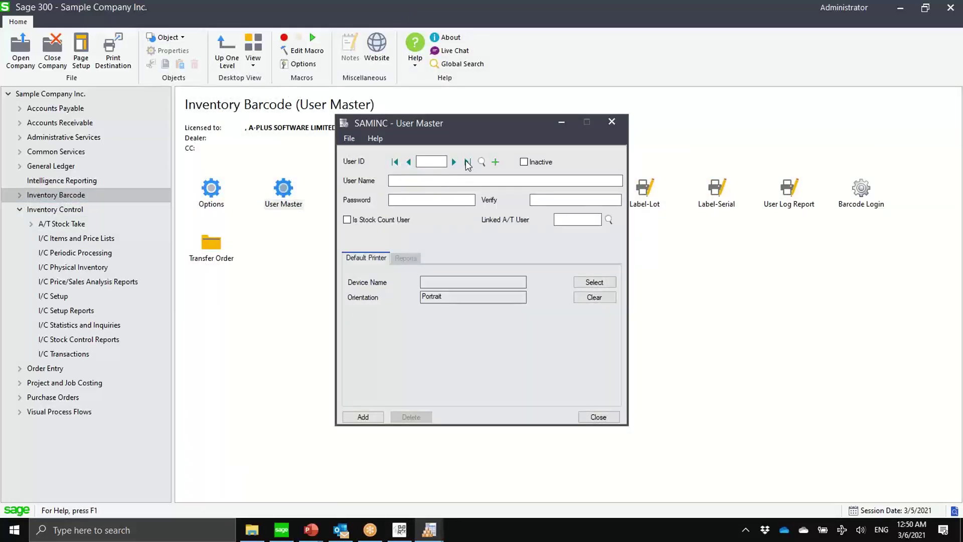
click(454, 161)
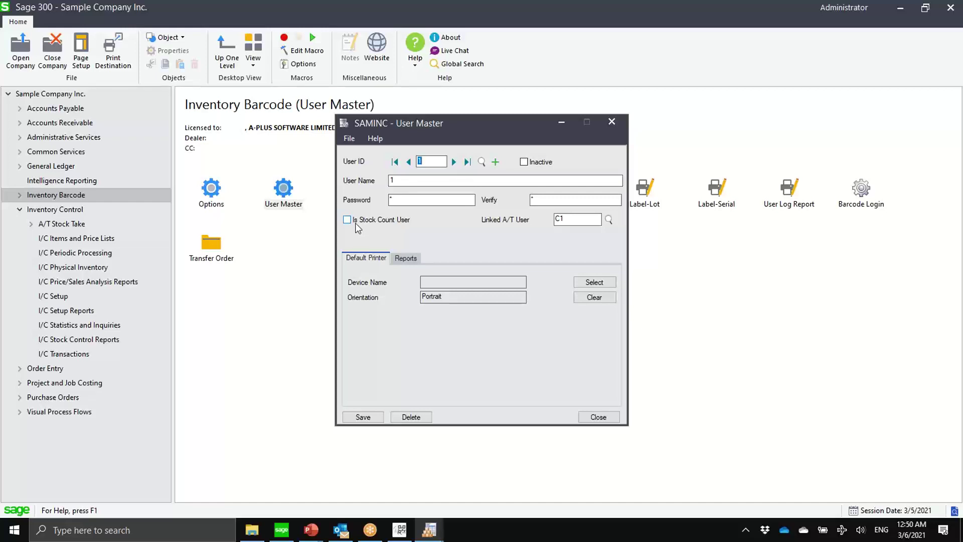
click(355, 222)
click(376, 418)
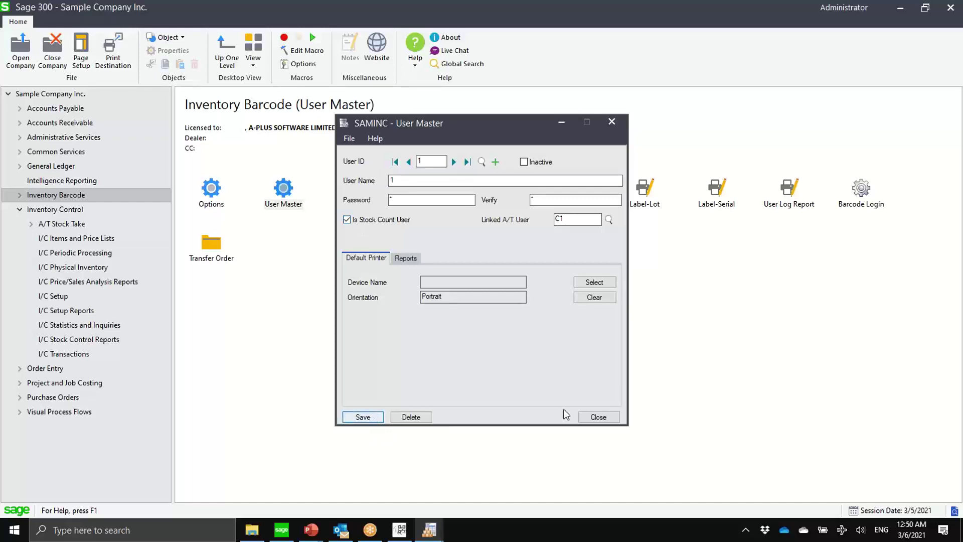
click(601, 418)
click(361, 203)
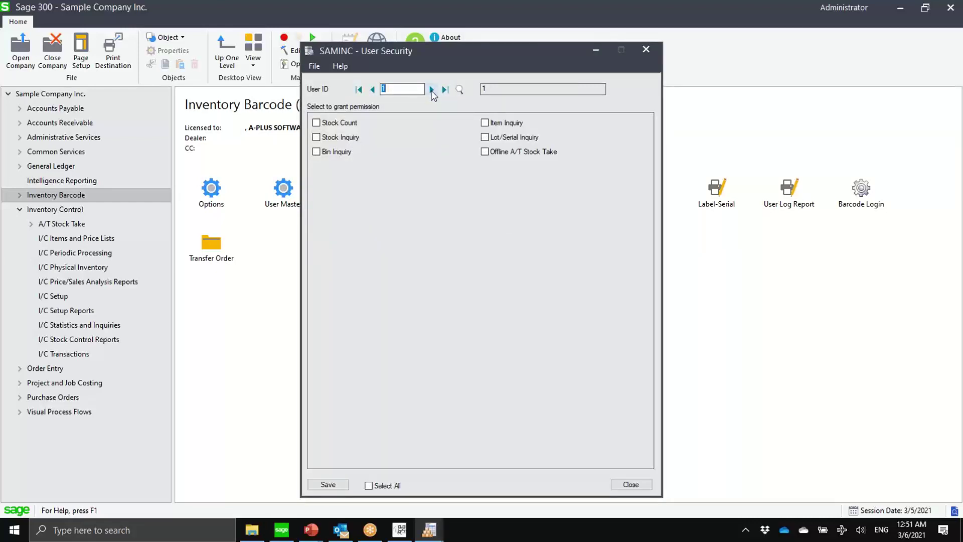
click(431, 89)
click(462, 307)
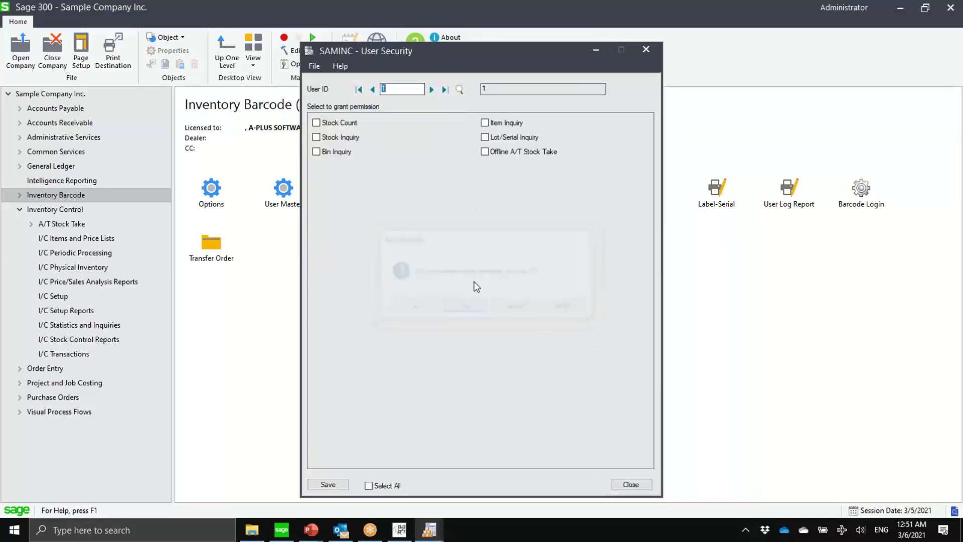
click(372, 91)
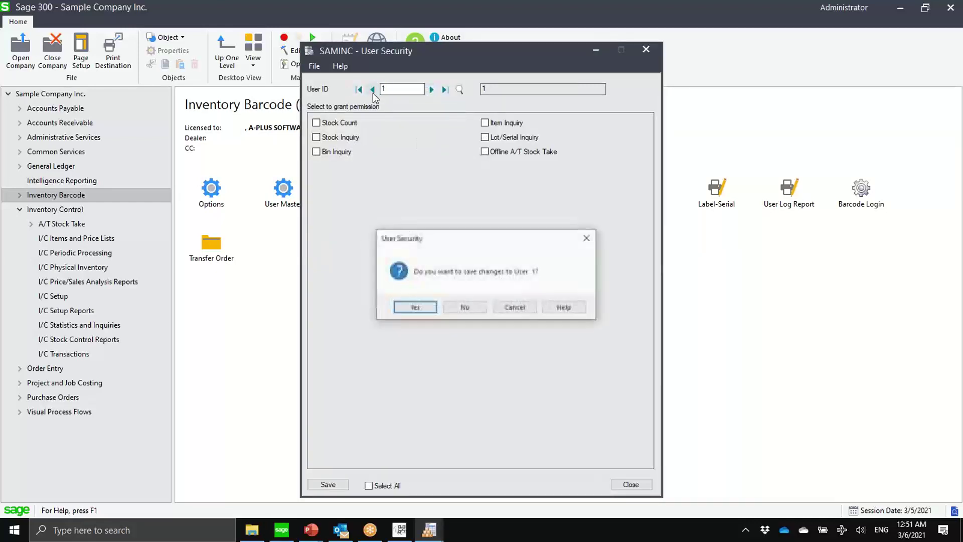
click(463, 307)
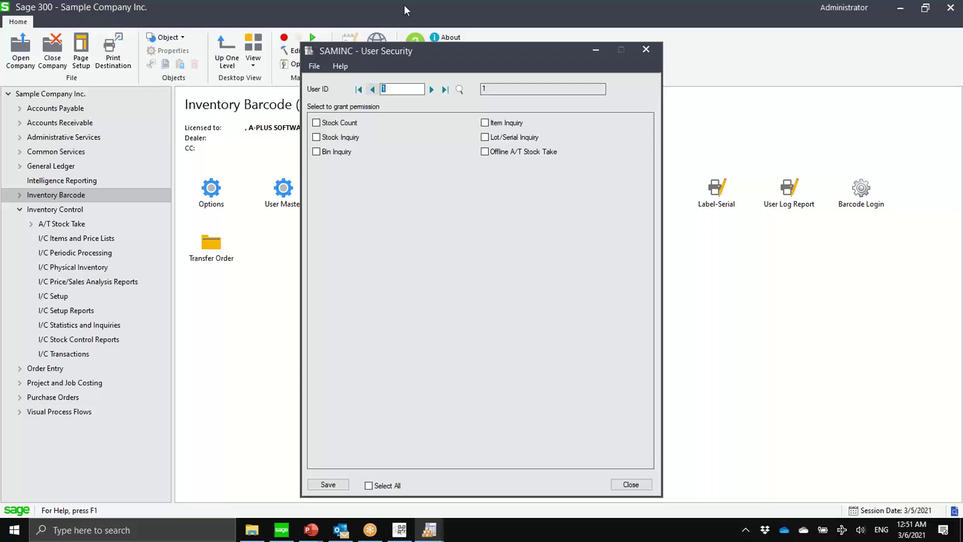
click(641, 52)
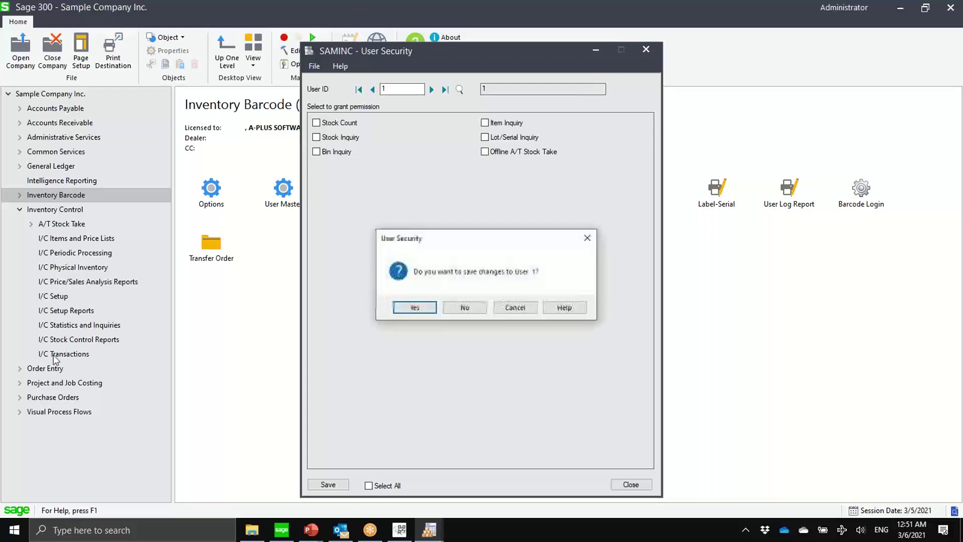
click(447, 309)
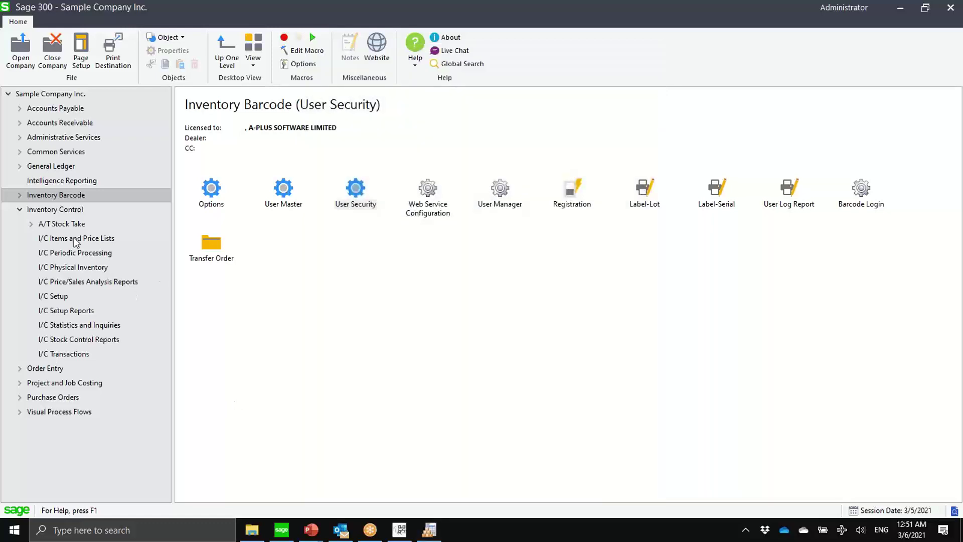
Navigate to Inventory Control A/T Setup and open the User Master.
click(58, 210)
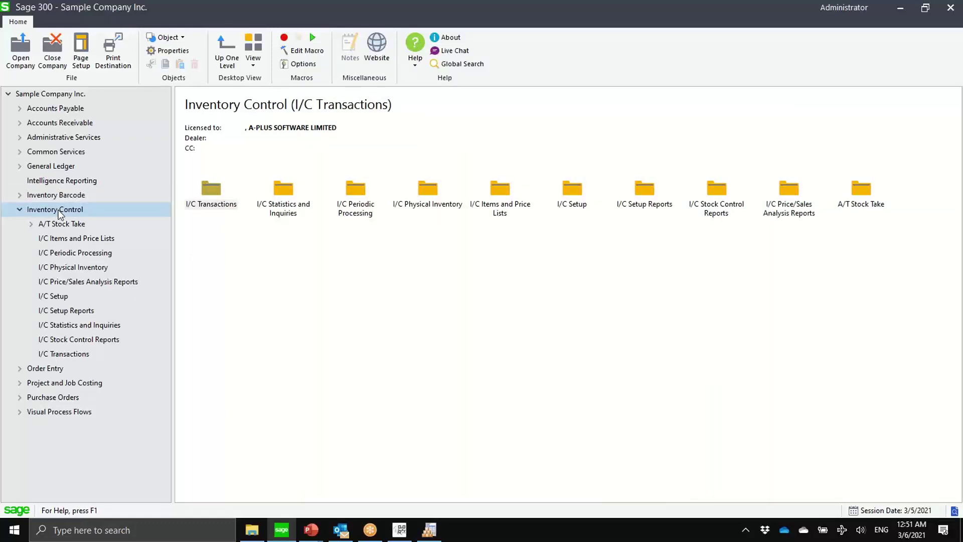
click(59, 224)
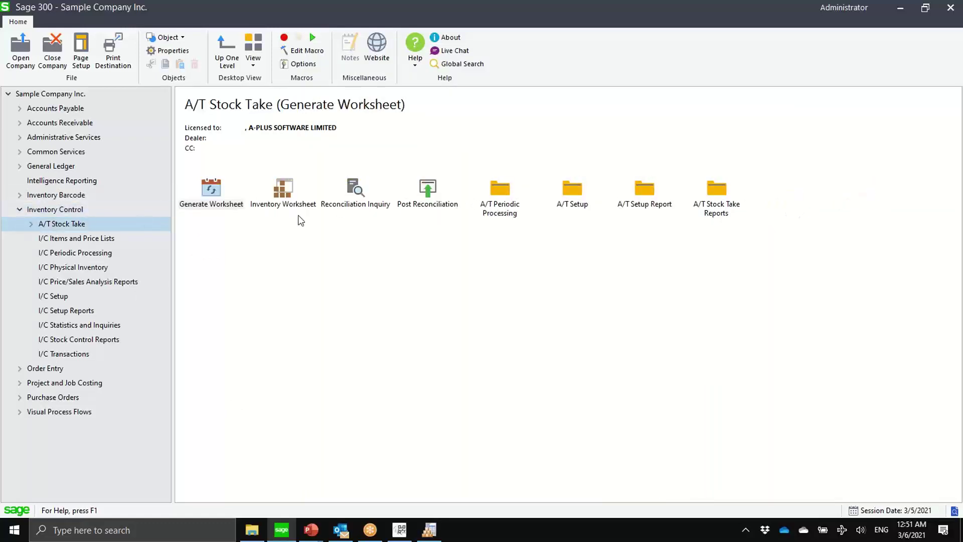
click(80, 211)
double_click(564, 198)
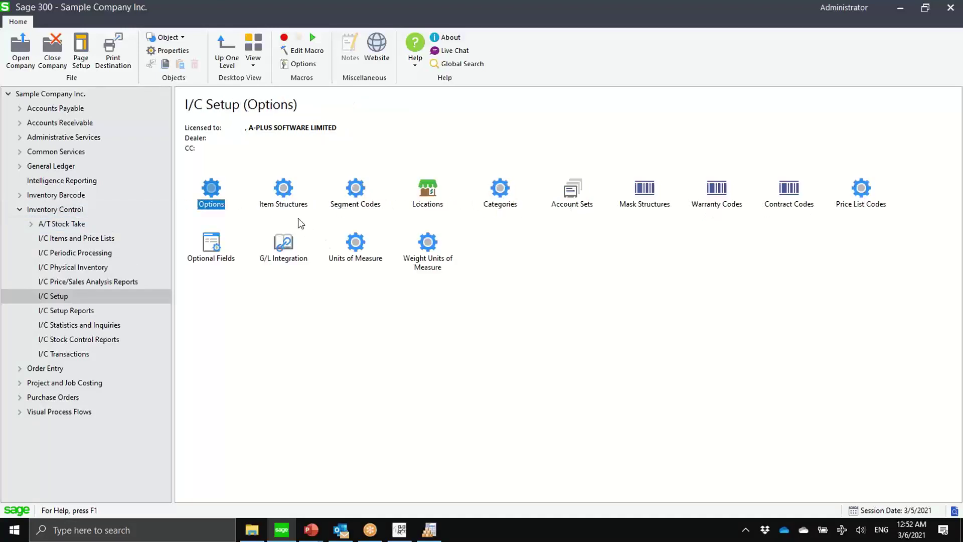
click(80, 225)
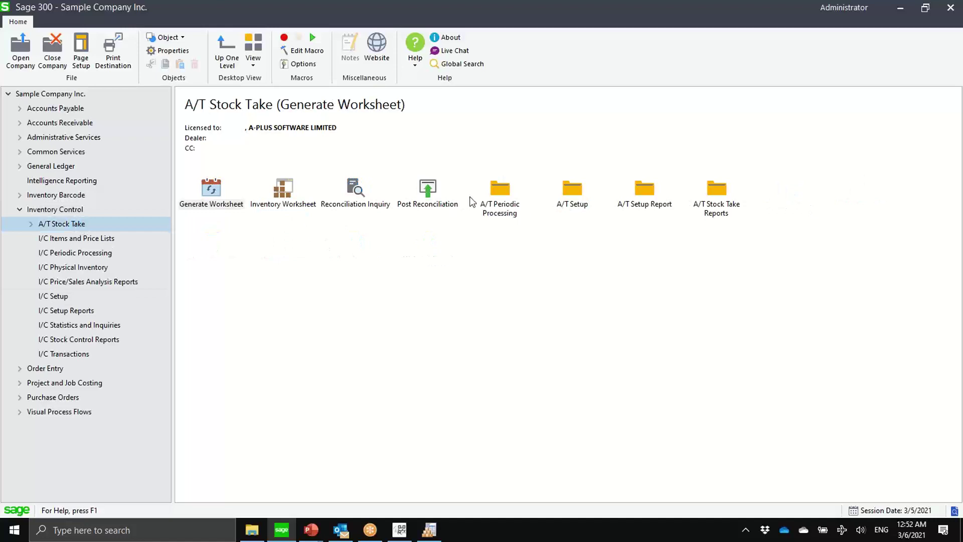
double_click(582, 206)
click(291, 203)
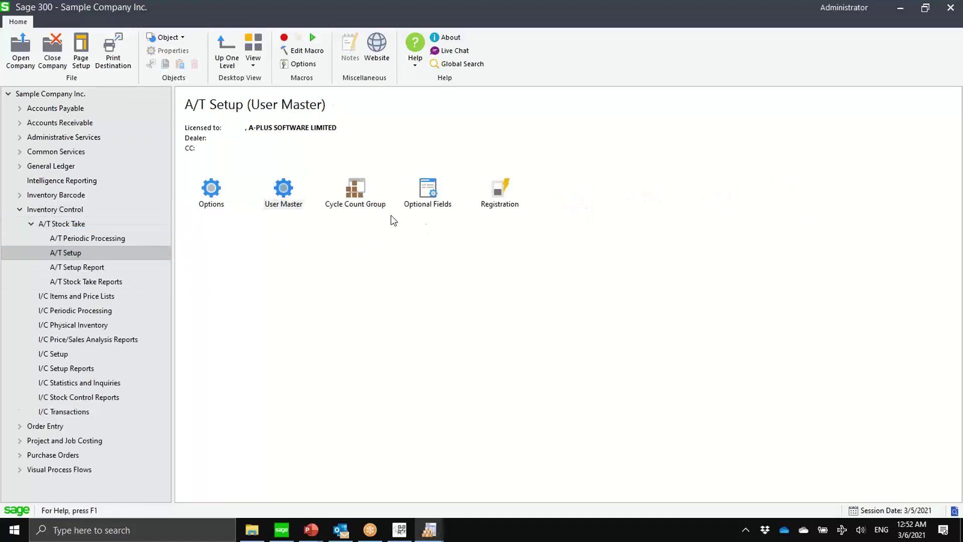
Add user C2 named c2, linked to Sage user OTHER, then close User Master.
text(C2)
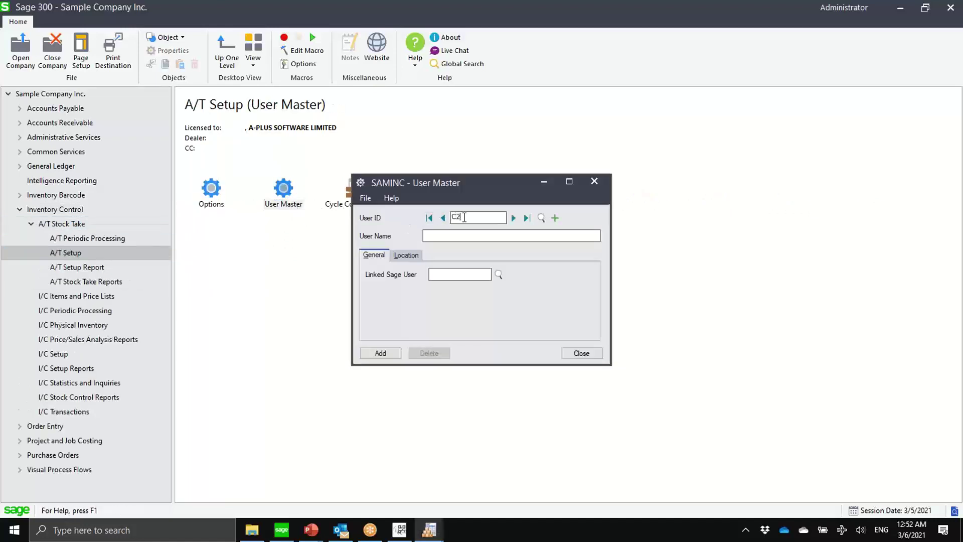
click(479, 234)
text(c2)
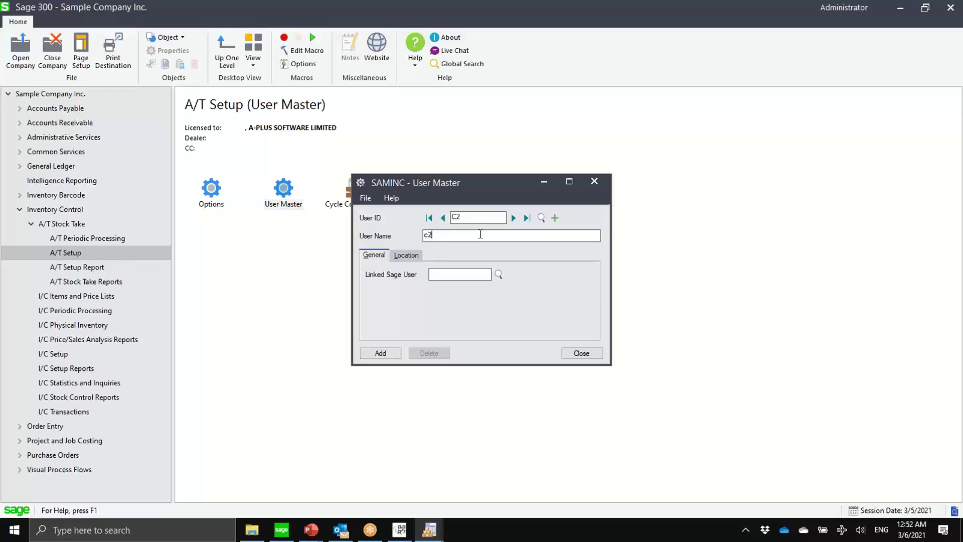
click(498, 274)
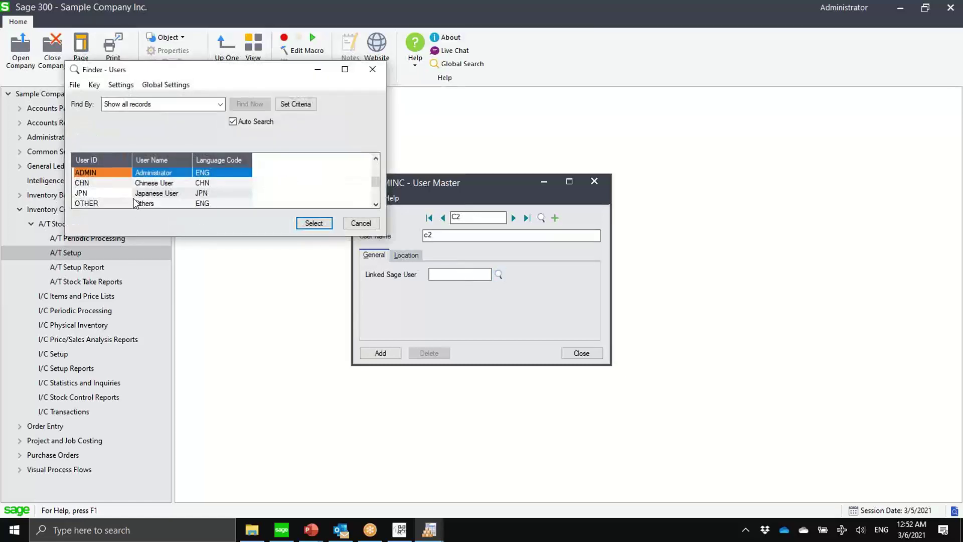
click(126, 203)
double_click(126, 204)
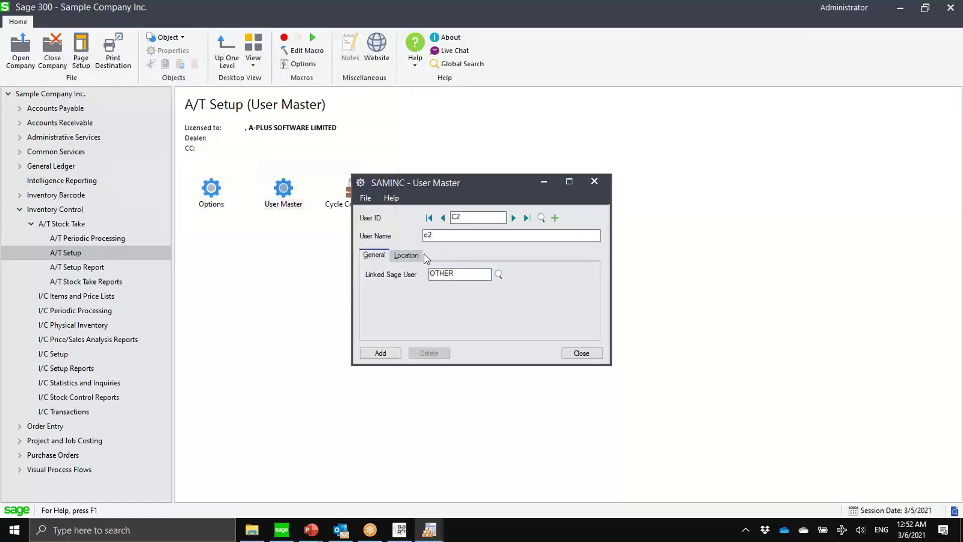
click(405, 255)
click(374, 254)
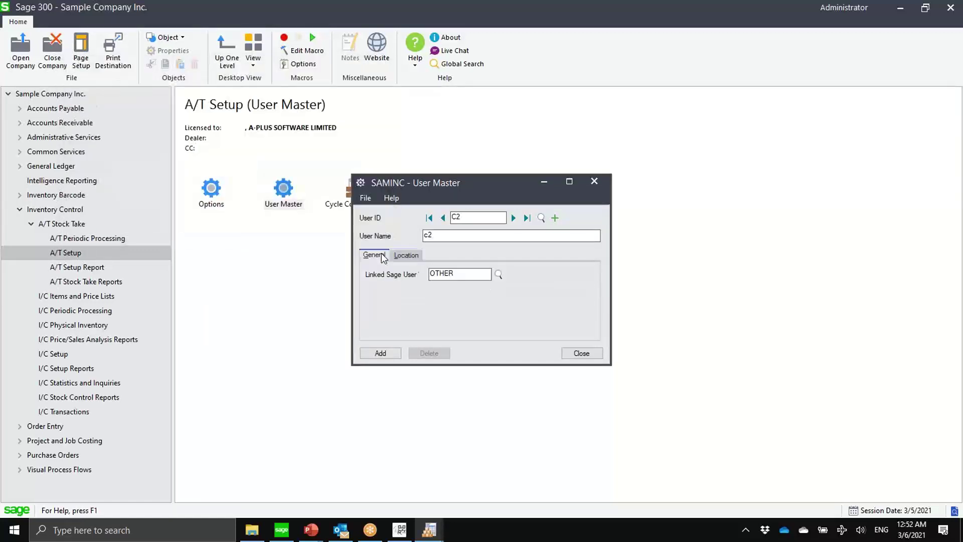
click(387, 351)
click(581, 353)
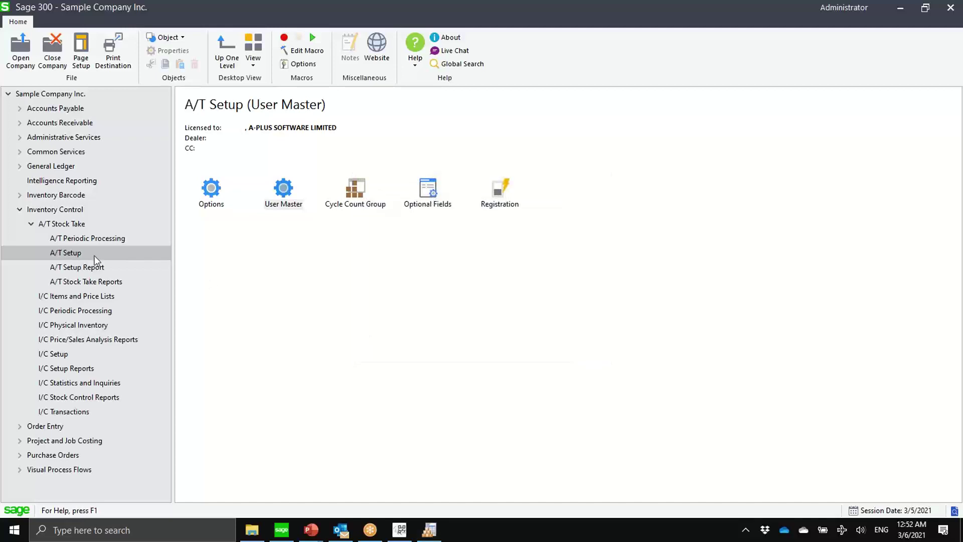
Open the Inventory Worksheet and view the A1-103/0 desk lamp line's count history.
click(54, 225)
double_click(279, 189)
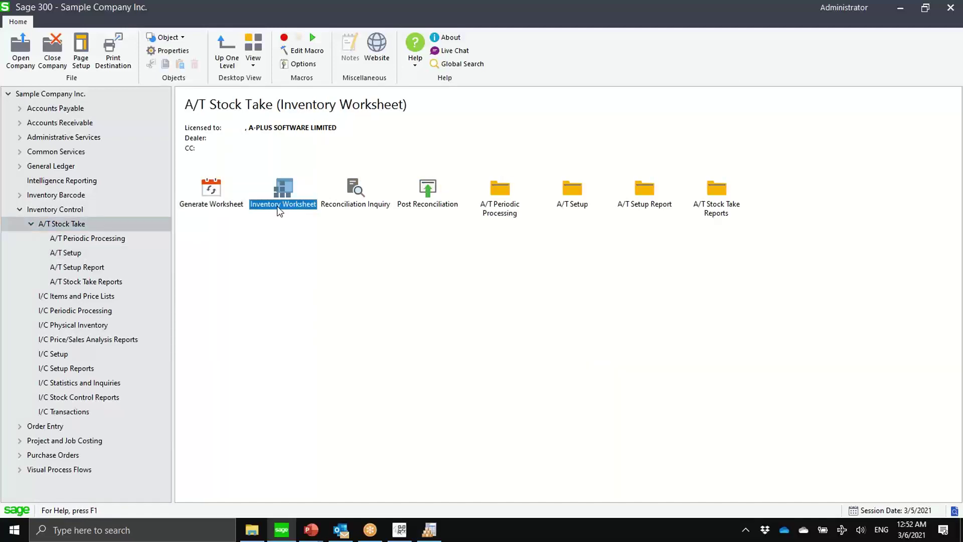
click(607, 265)
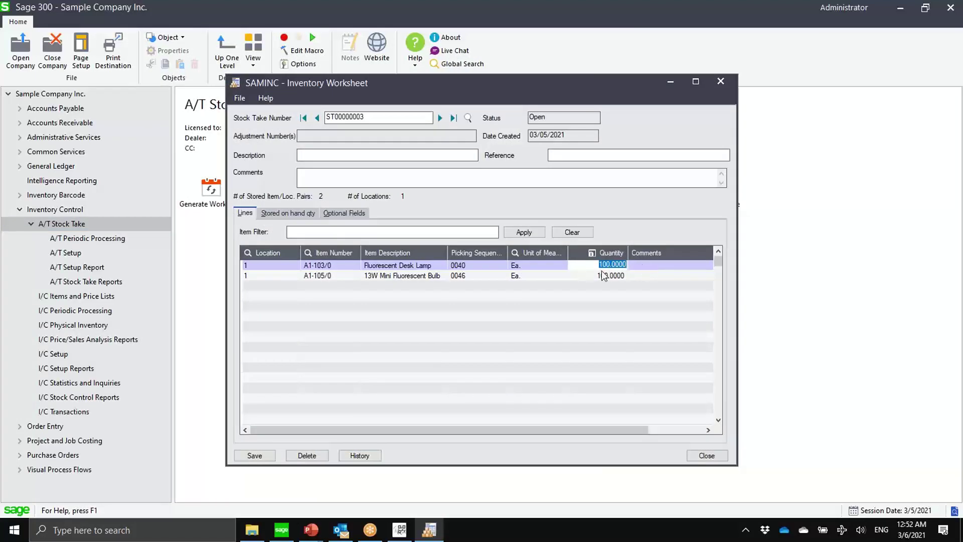
click(359, 455)
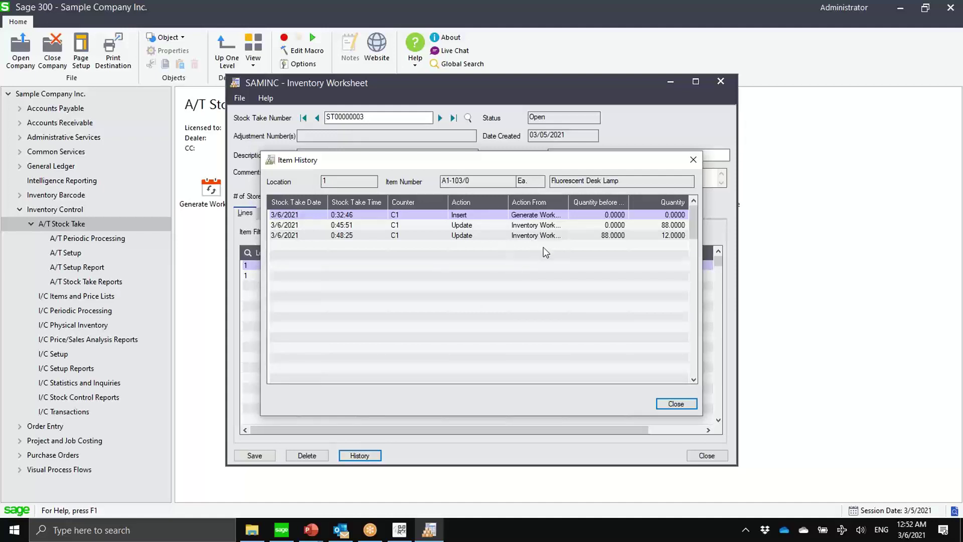
Close Item History and insert a new worksheet line at location 1.
click(675, 403)
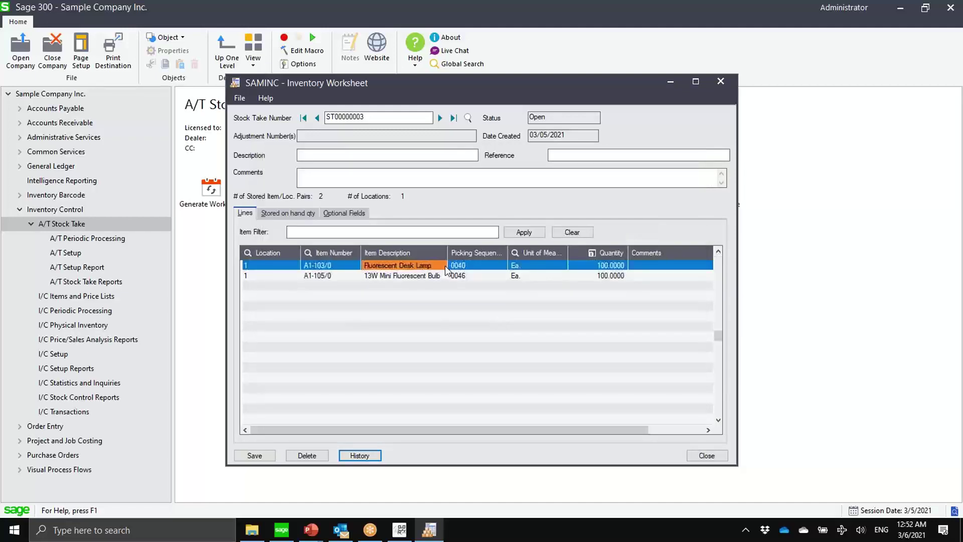
click(422, 276)
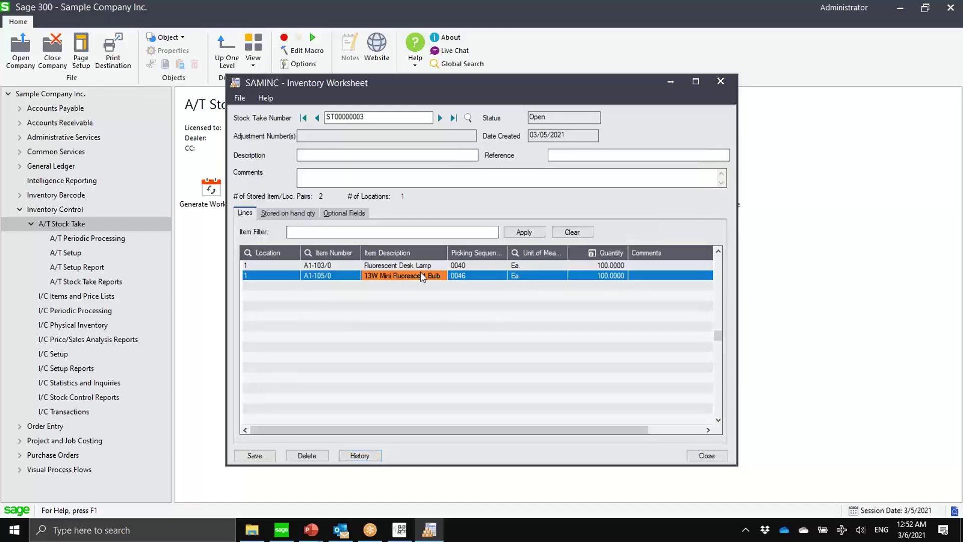
key(Insert)
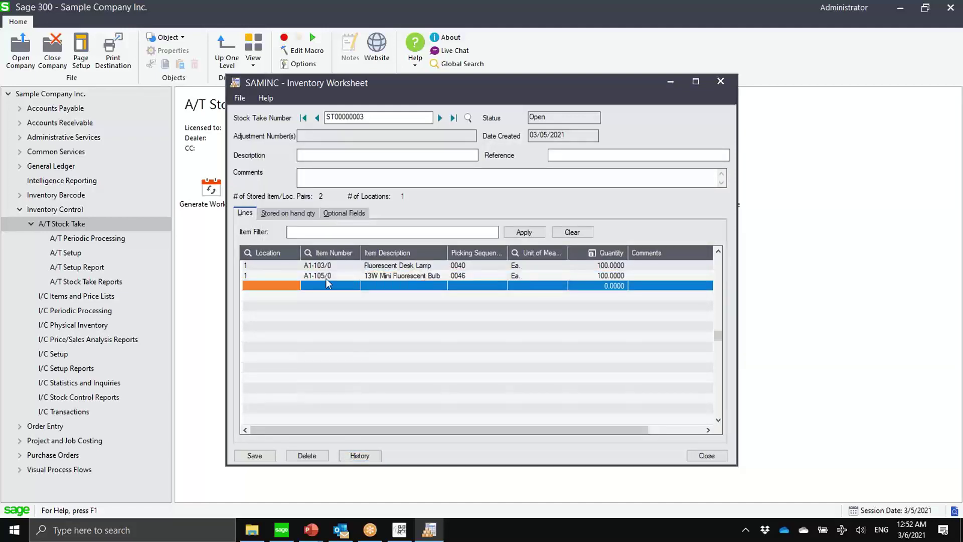
click(279, 285)
text(1)
key(Tab)
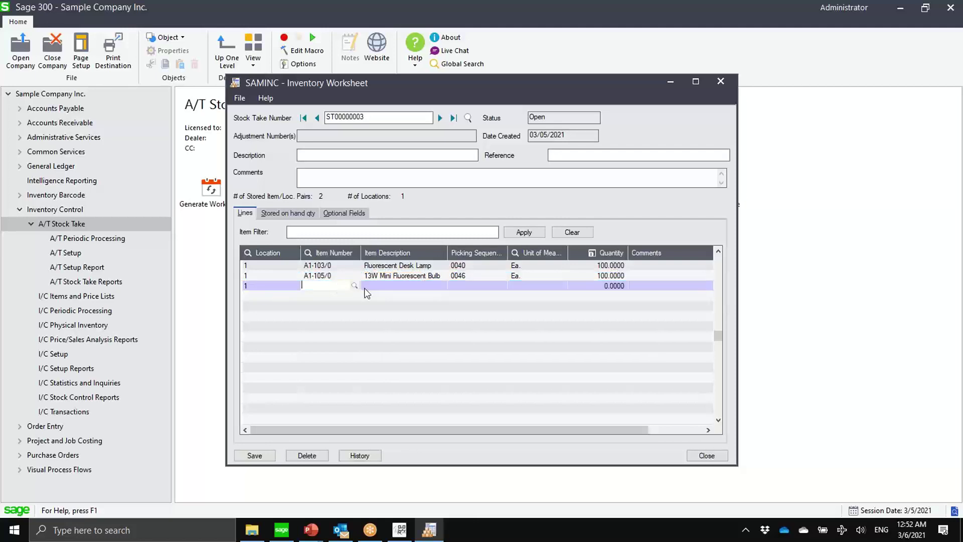
Set the new line to item A1-103/0, unit Dozen, quantity 1, and save the worksheet.
click(354, 285)
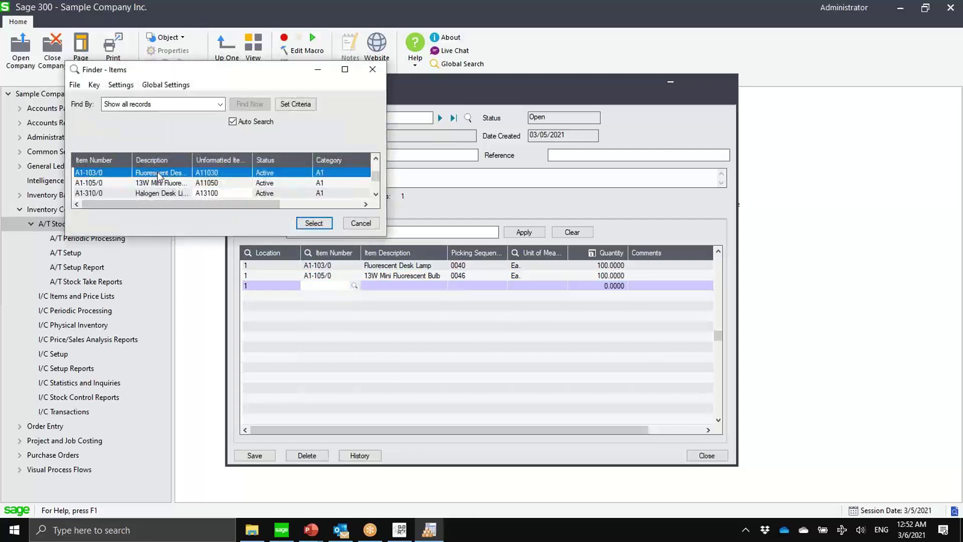
click(321, 221)
key(Tab)
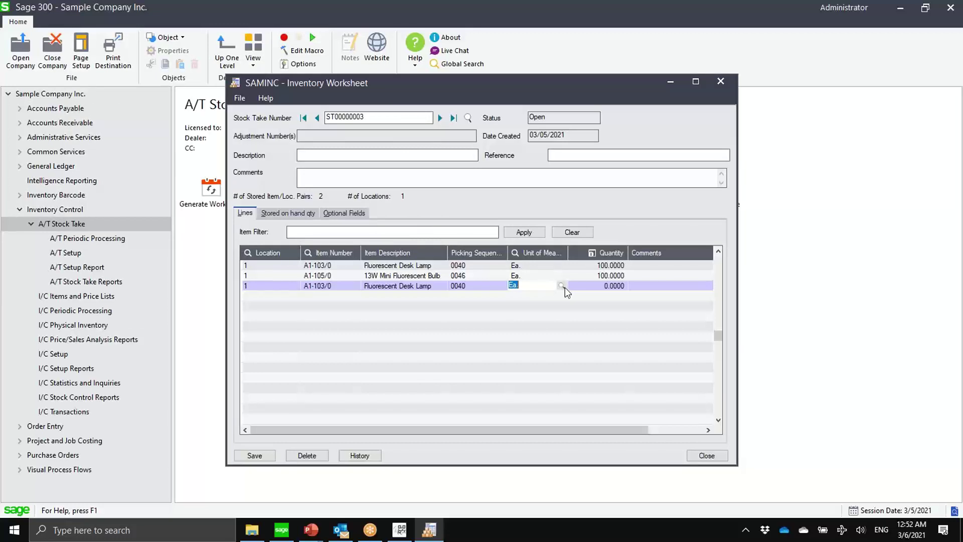
click(562, 285)
double_click(158, 193)
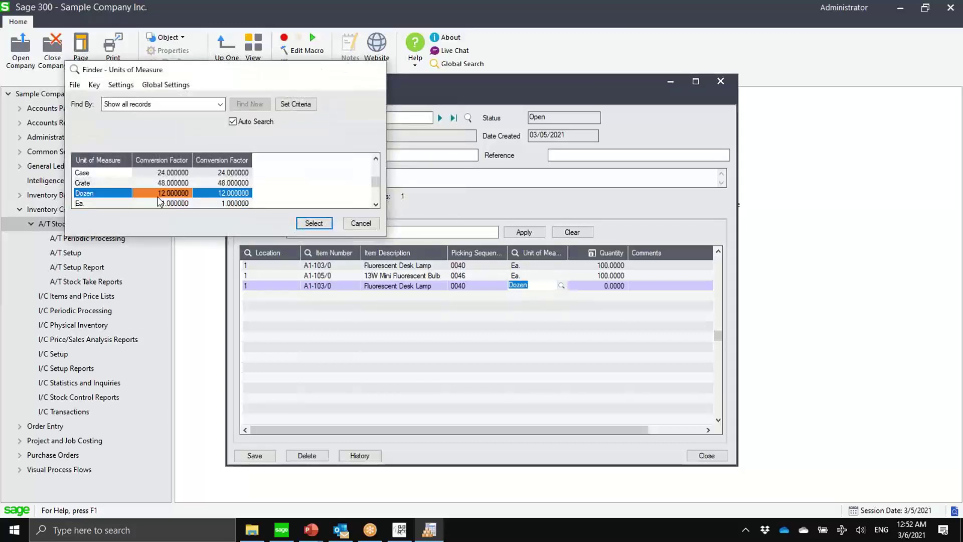
text(1)
click(436, 304)
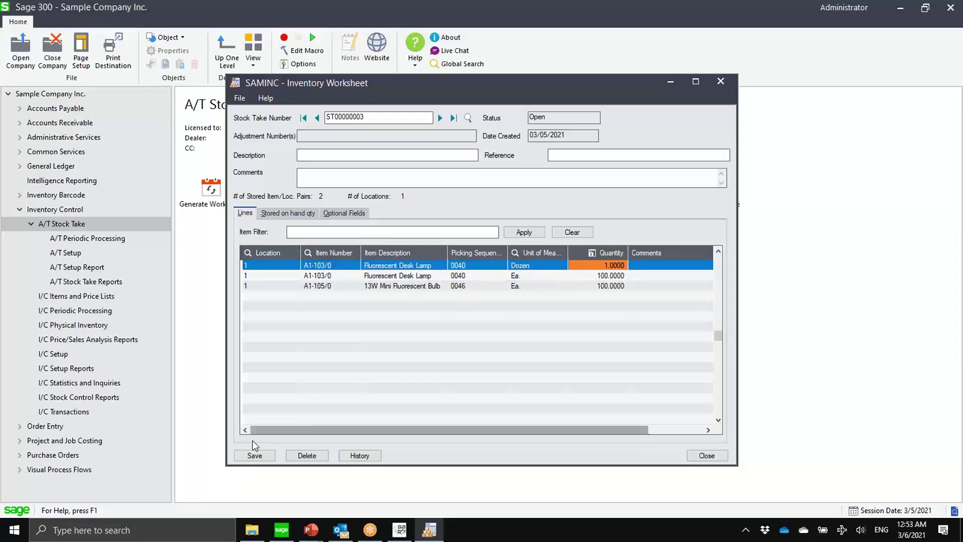
click(243, 459)
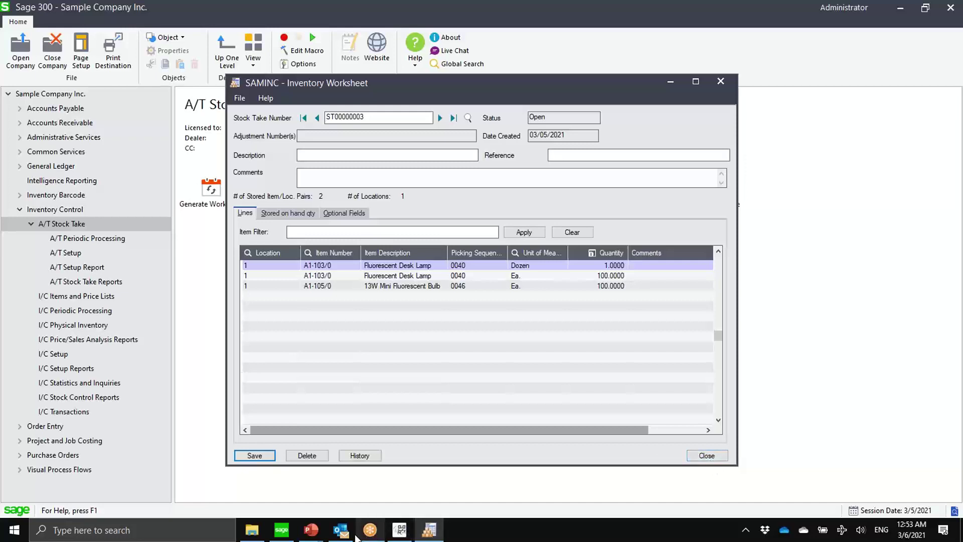
Switch to the presentation and advance to the 'Roadmap for Stock Take (A/T)' slide.
mouse_move(311, 530)
click(345, 491)
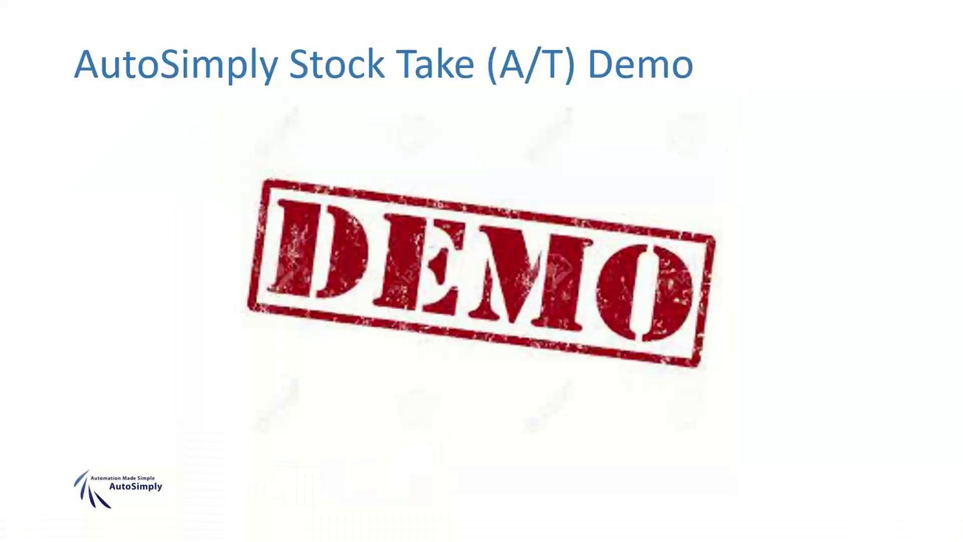
key(Right)
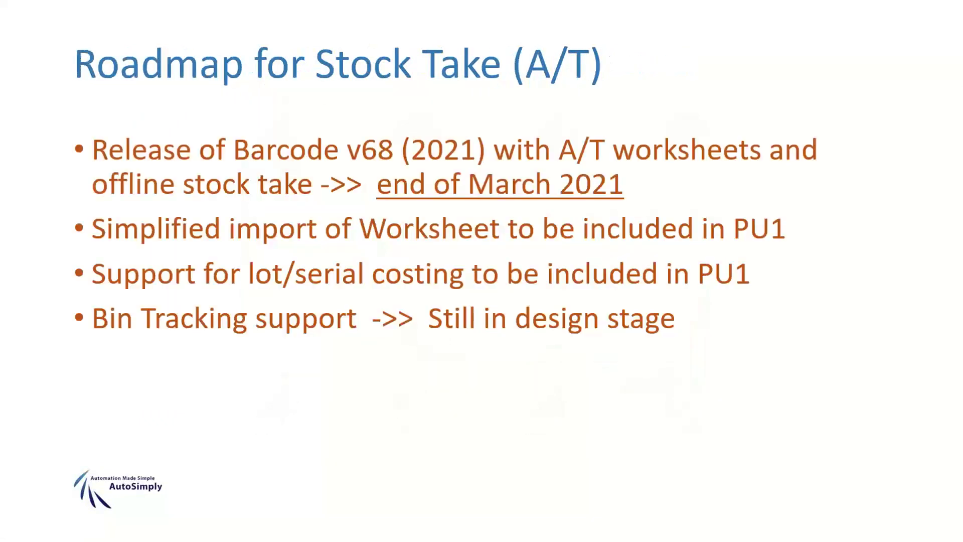
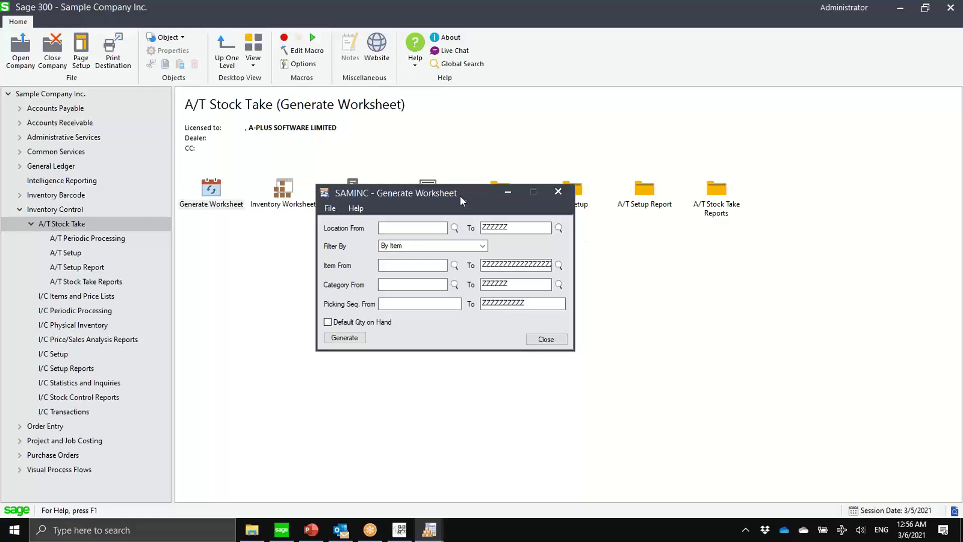
Close Generate Worksheet and load stock take ST00000003 in the Reconciliation Inquiry.
drag(459, 195, 469, 239)
click(571, 237)
double_click(366, 204)
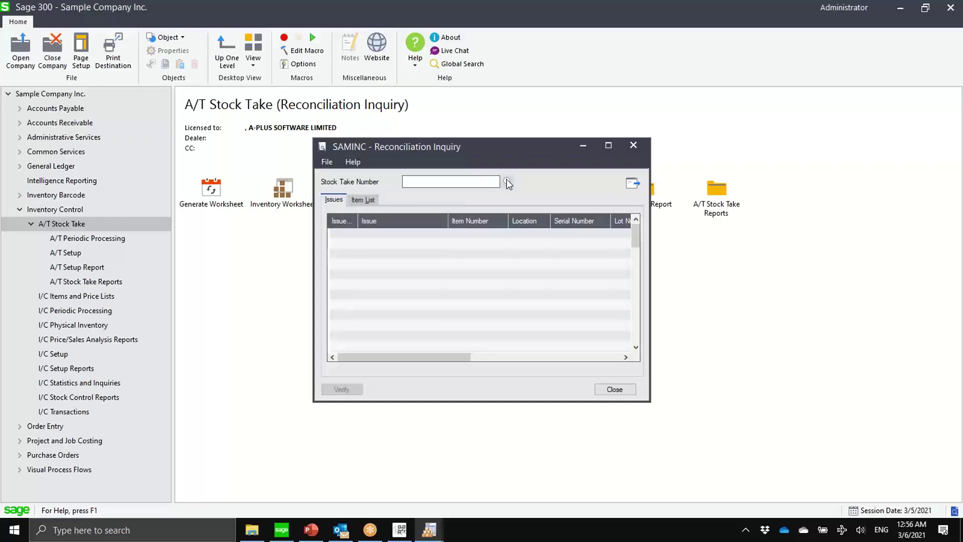
click(506, 182)
click(179, 174)
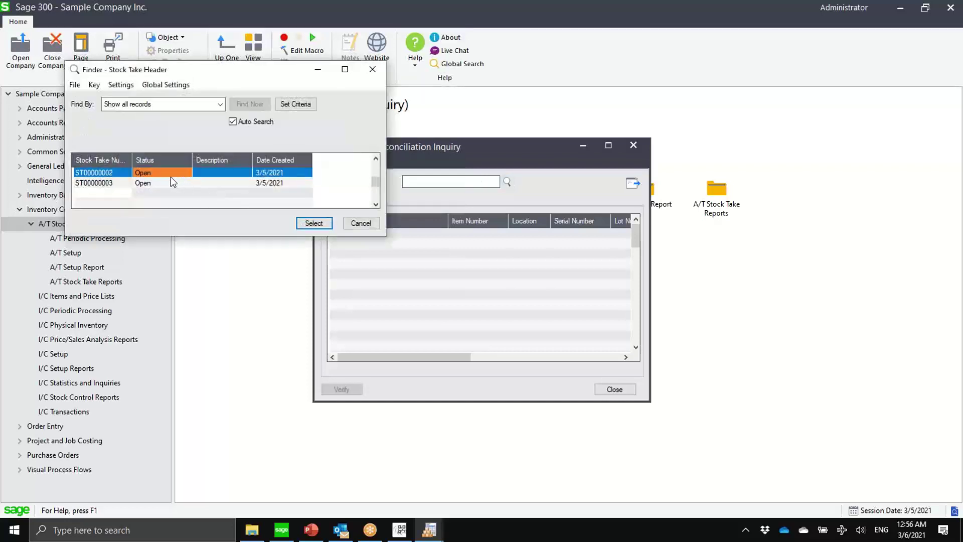
double_click(155, 182)
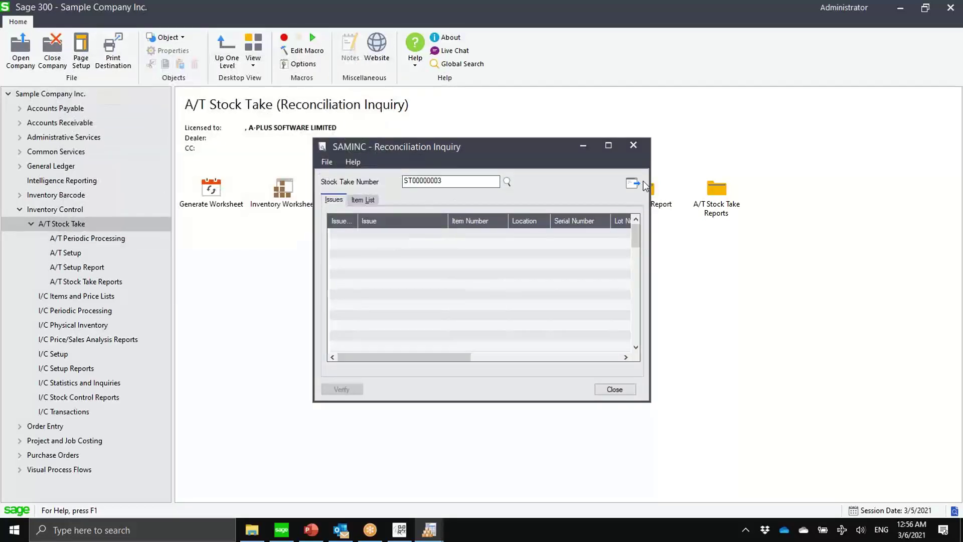
click(631, 184)
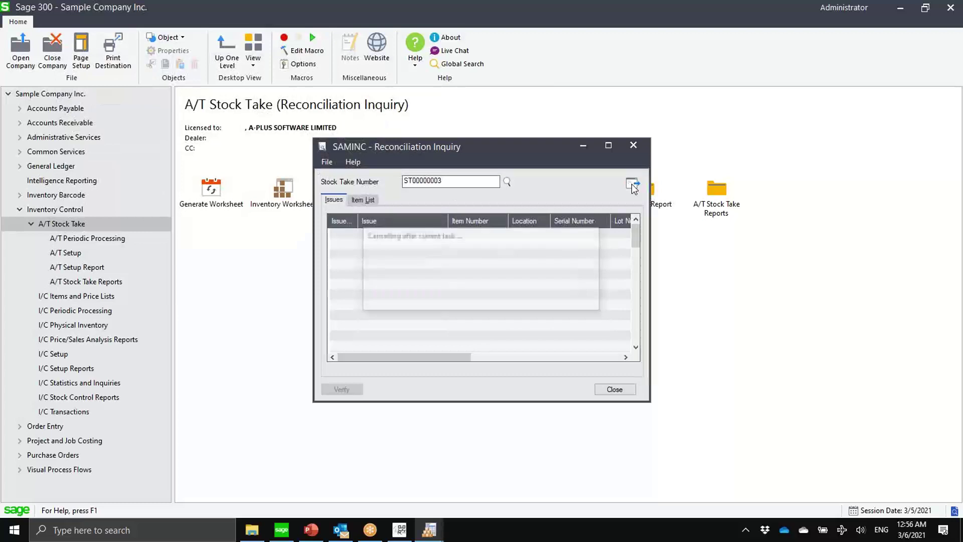
Show the Item List tab and widen the inquiry window to reveal the quantity variance columns.
click(372, 201)
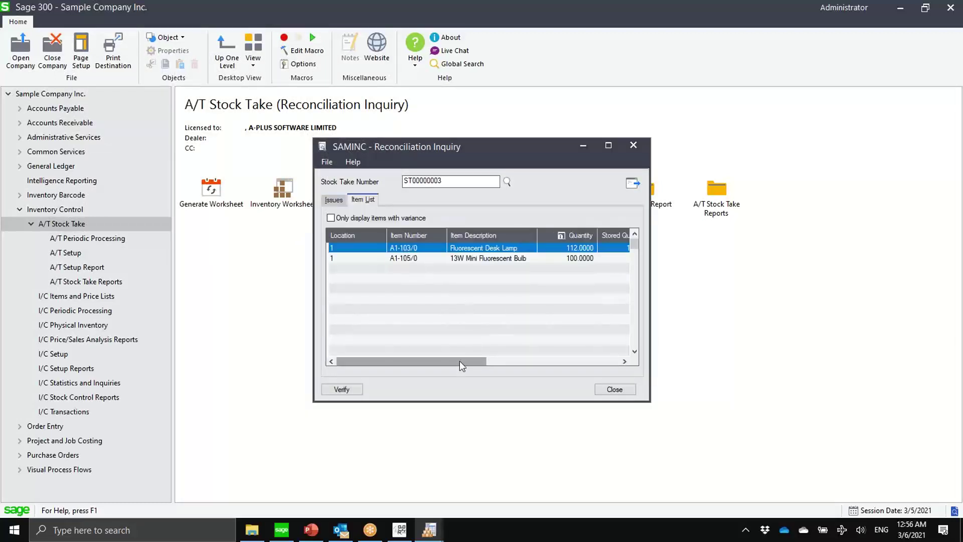
drag(459, 360, 482, 359)
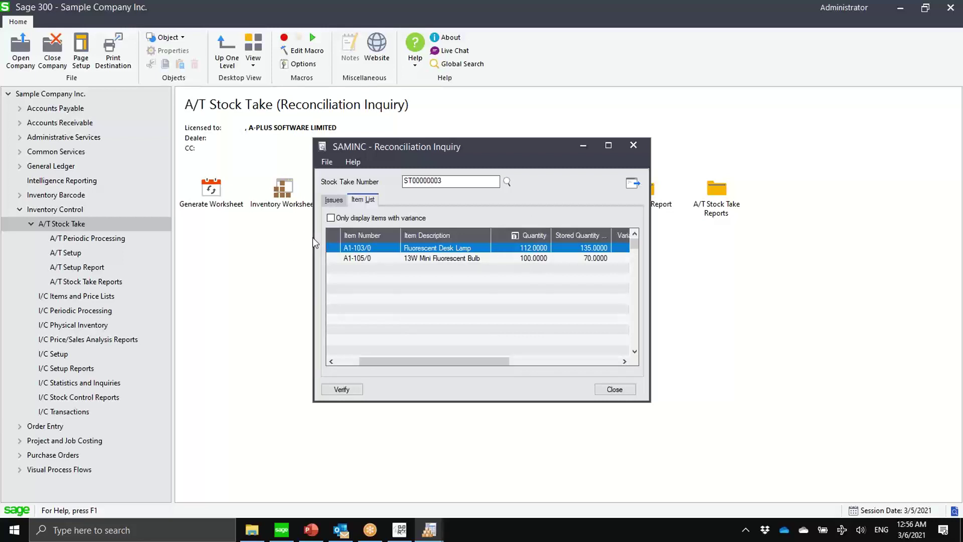
drag(313, 243, 169, 239)
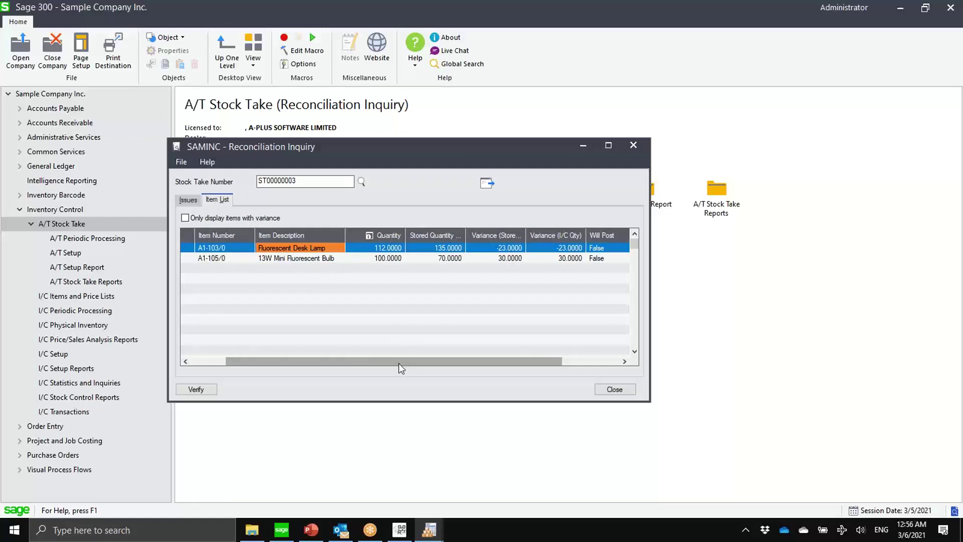
drag(399, 363, 328, 358)
click(430, 251)
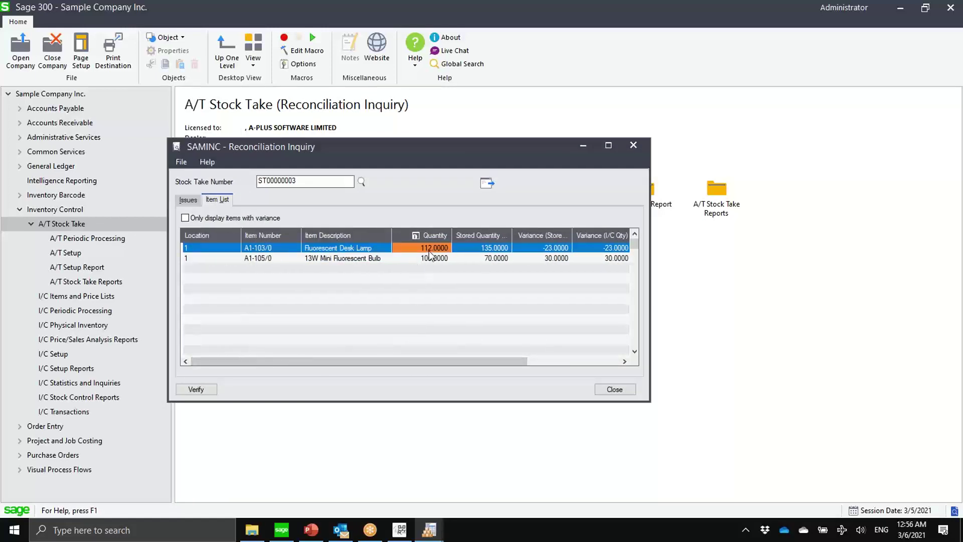
drag(437, 150, 462, 242)
Open the Inventory Worksheet and drag the restored Reconciliation Inquiry over its lower half.
double_click(287, 192)
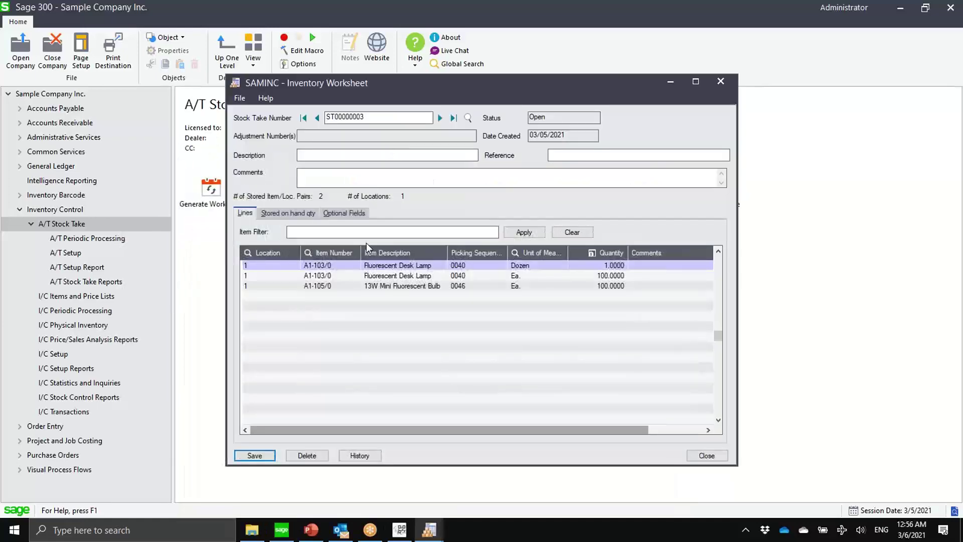
mouse_move(393, 536)
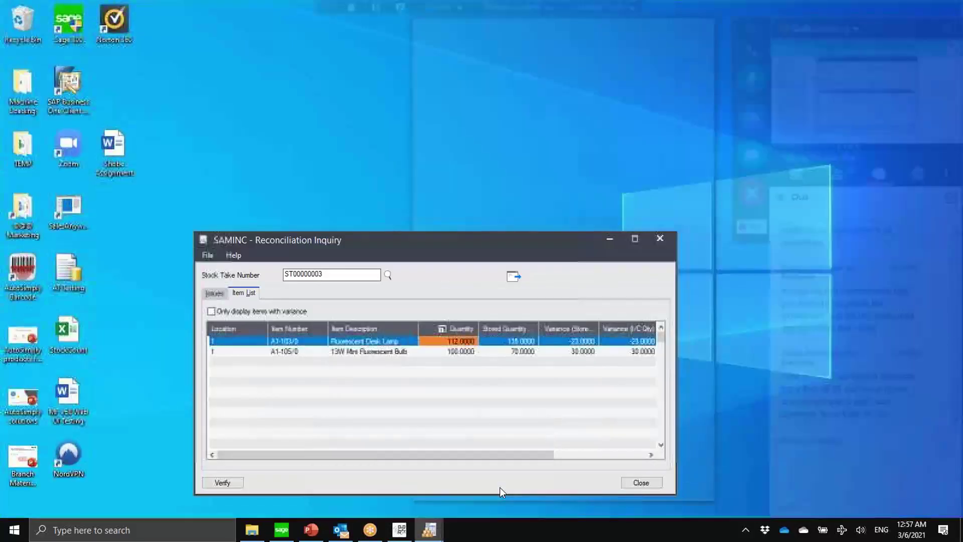
click(499, 486)
drag(483, 239, 522, 305)
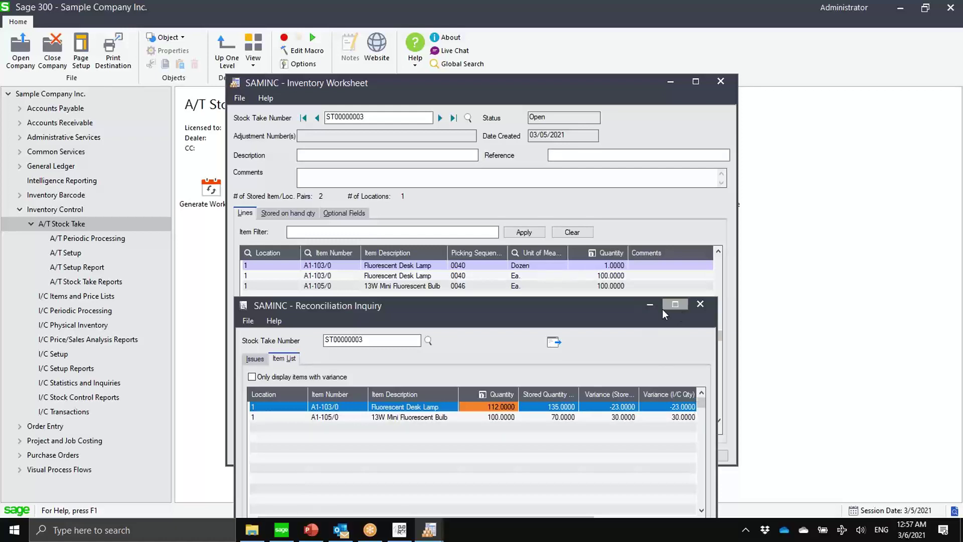
drag(609, 303, 622, 228)
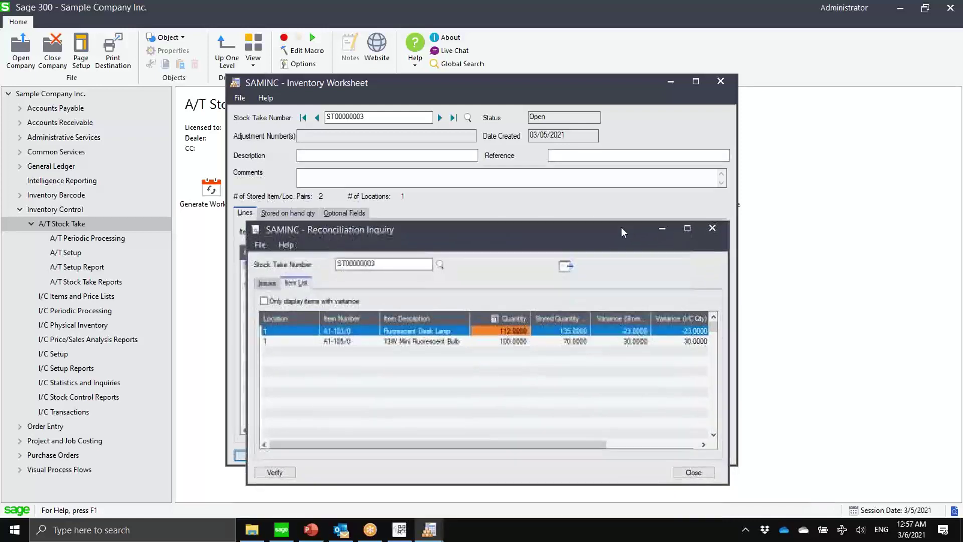